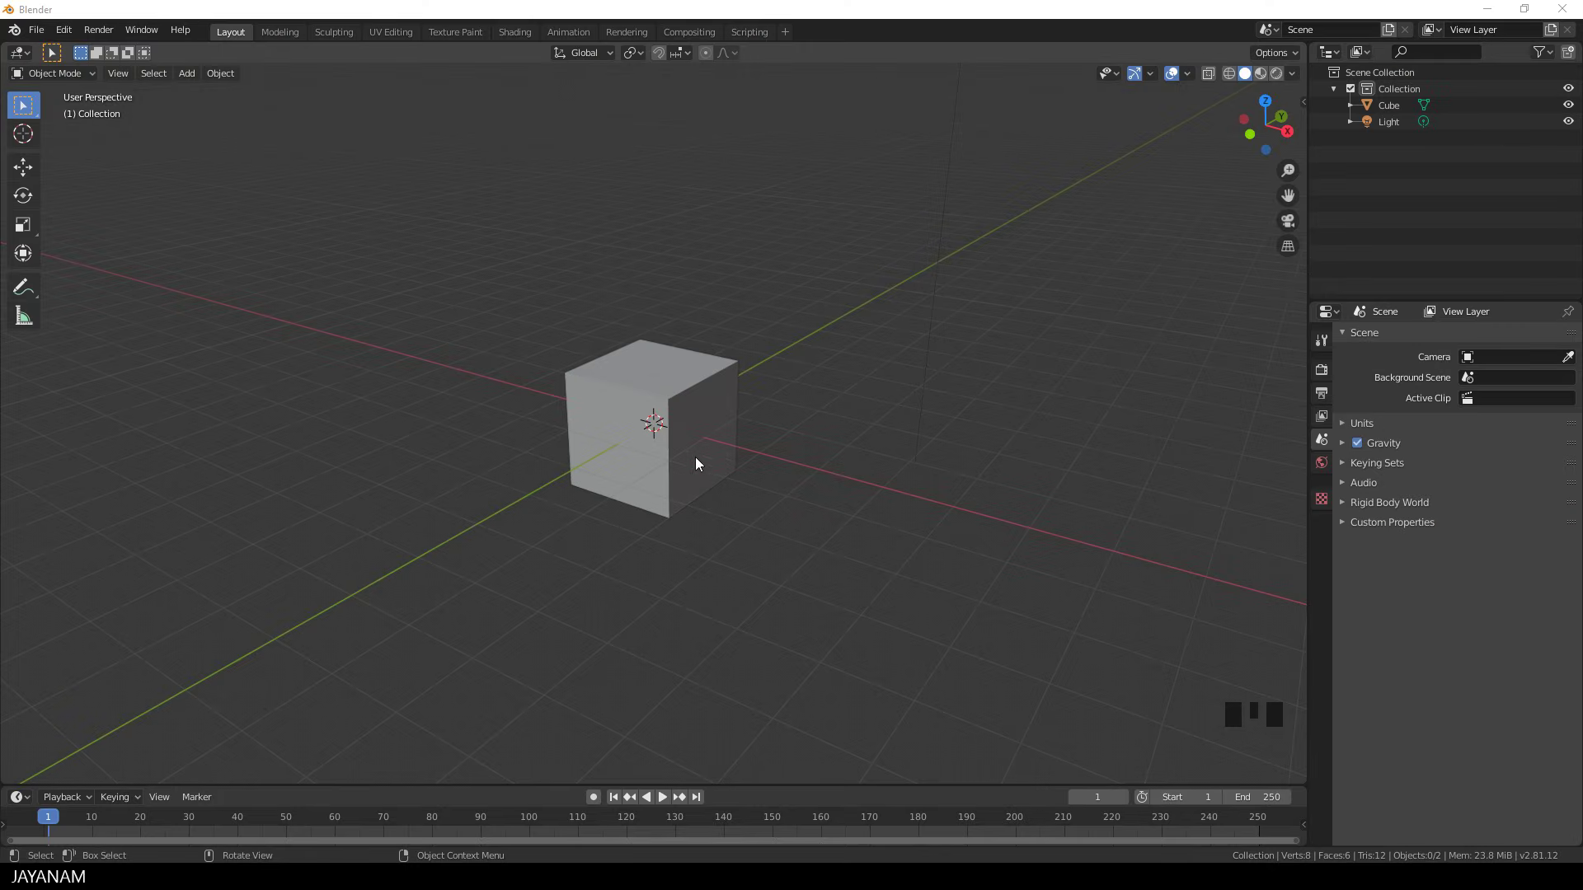
Select the default cube and slide it along X to about 2.59 m with the Move gizmo.
mouse_move(695, 457)
middle_down()
mouse_move(813, 452)
mouse_move(686, 473)
mouse_move(678, 422)
middle_up()
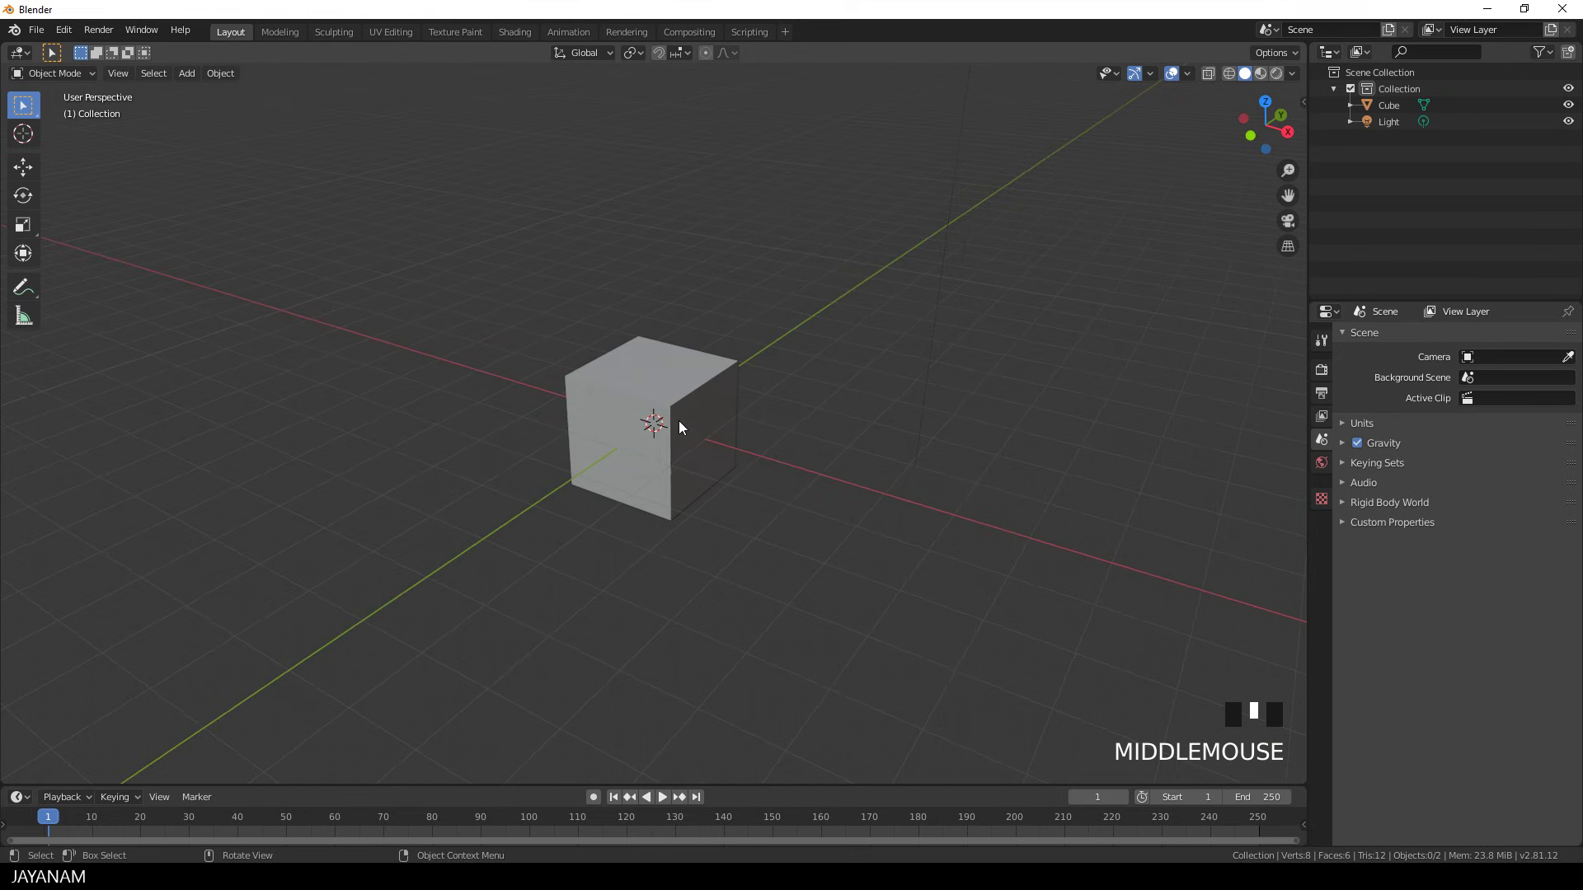
click(679, 421)
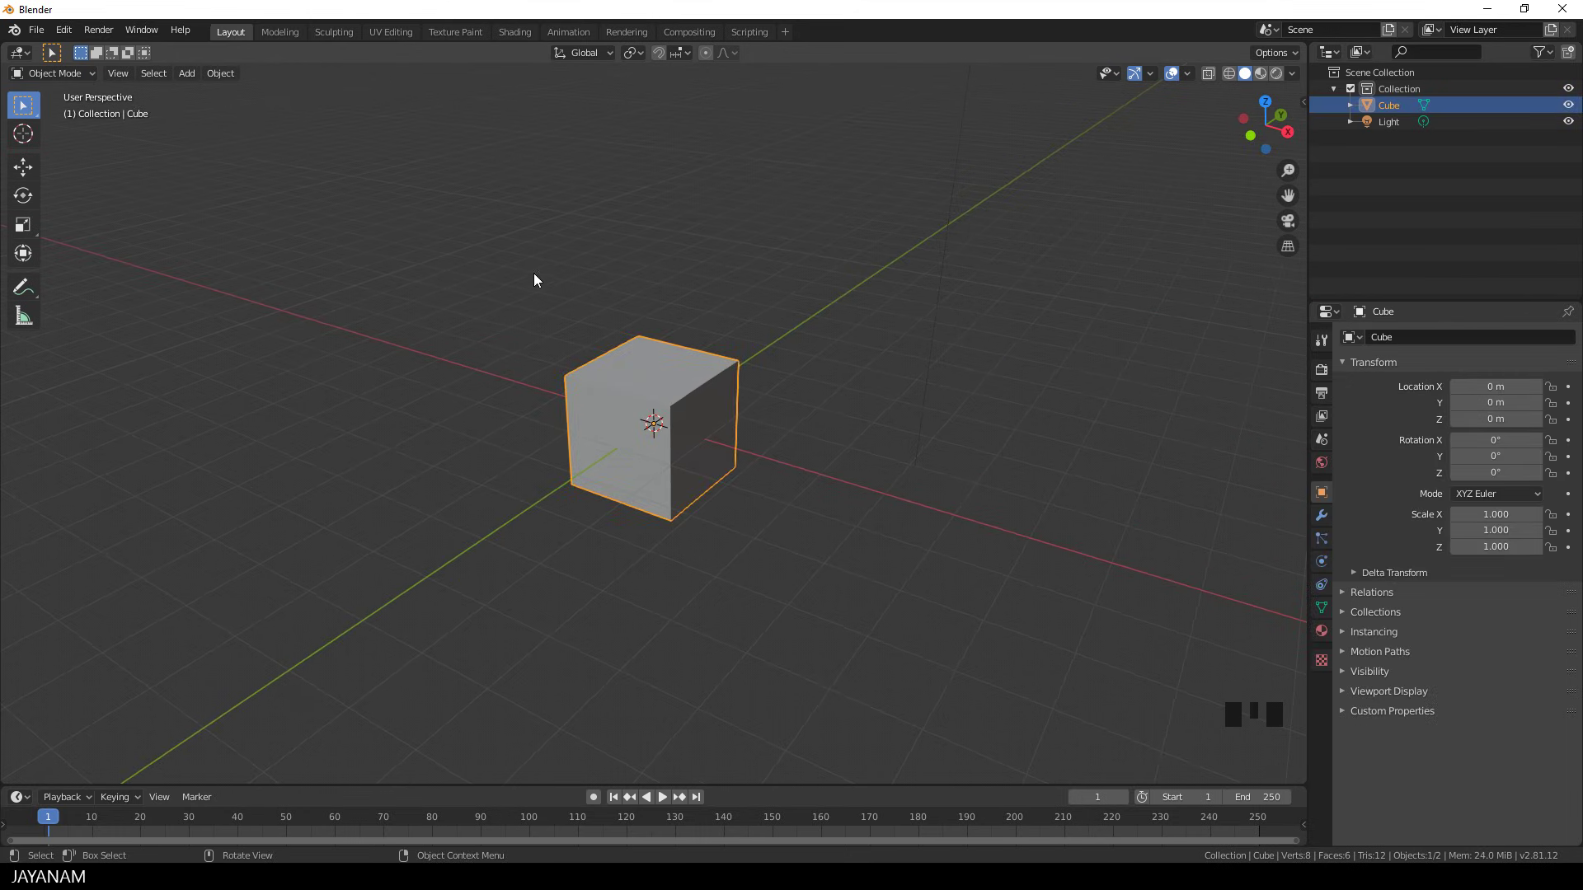
middle_drag(808, 507, 825, 503)
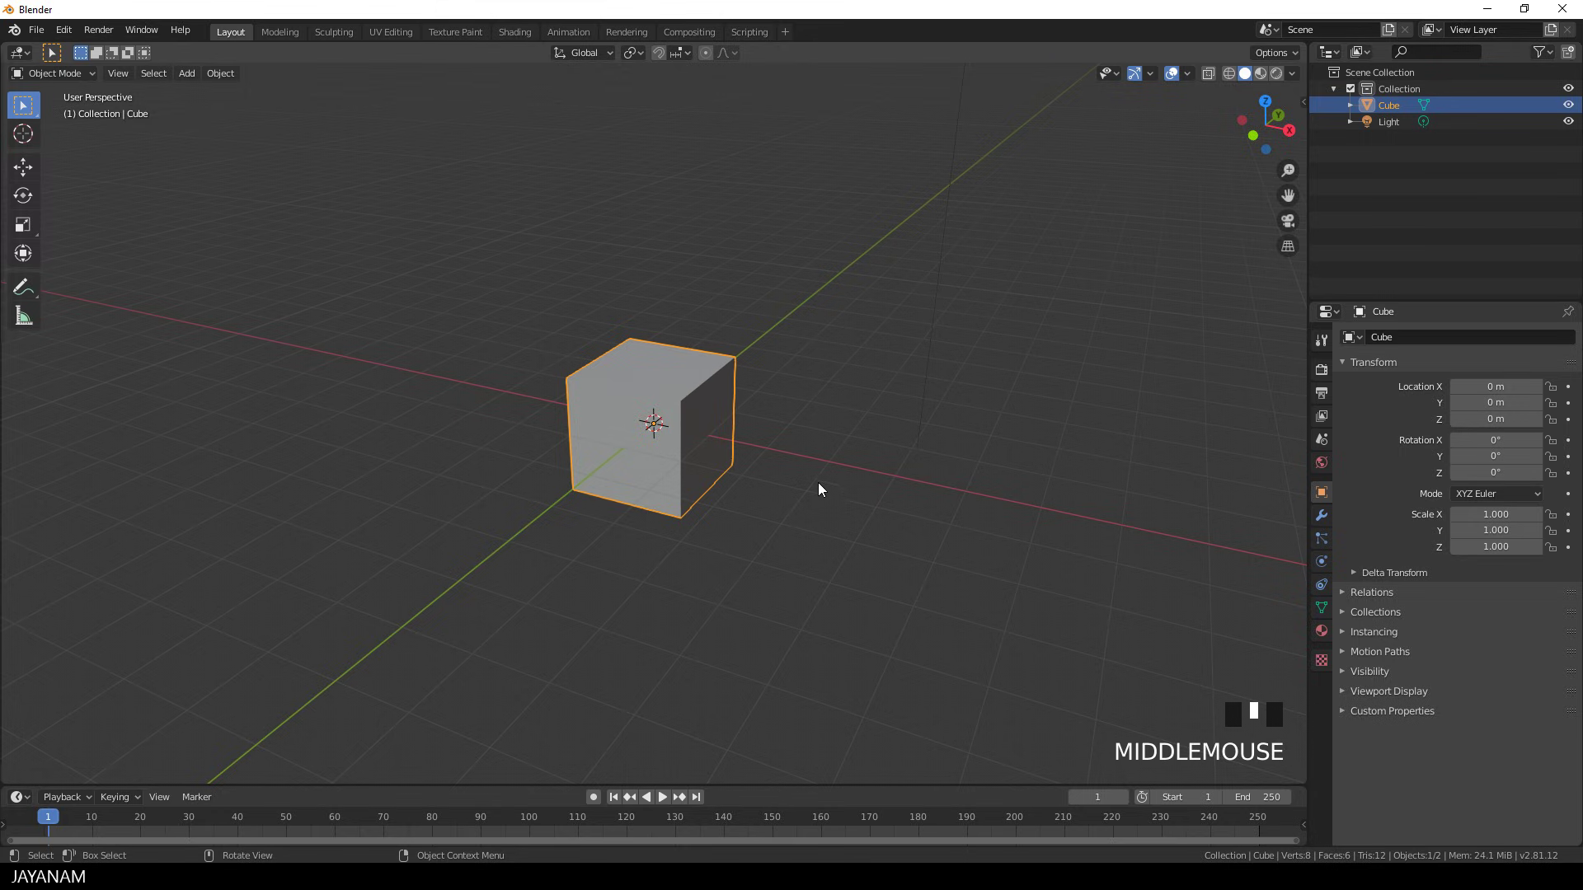
click(23, 169)
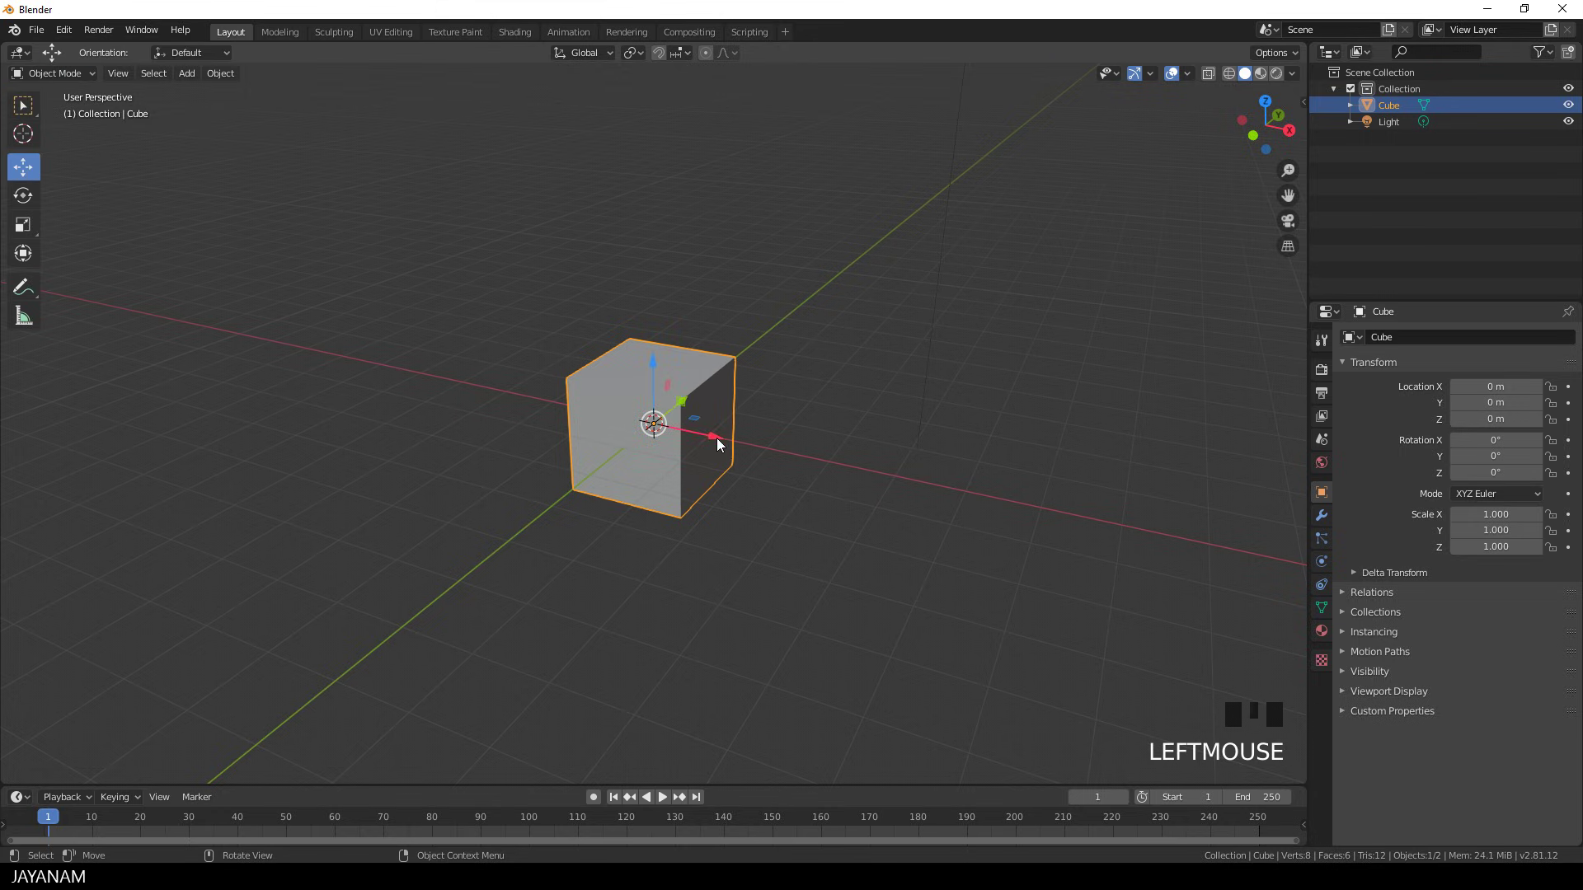
drag(716, 438, 872, 591)
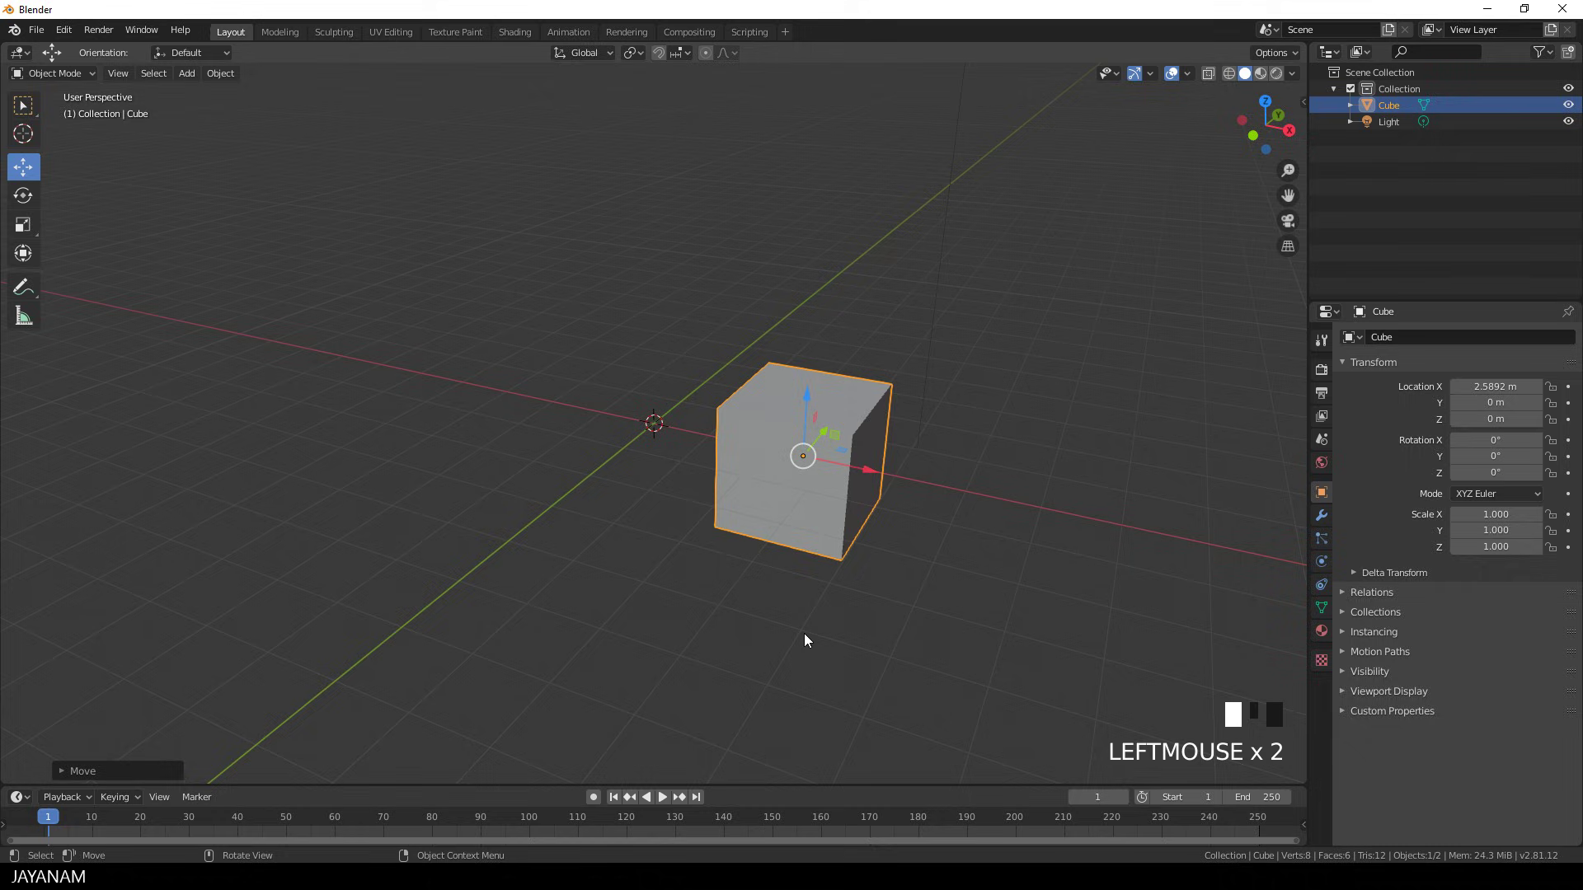
Add a trial Mirror modifier to the cube and toggle its extra axis checkboxes.
click(1320, 514)
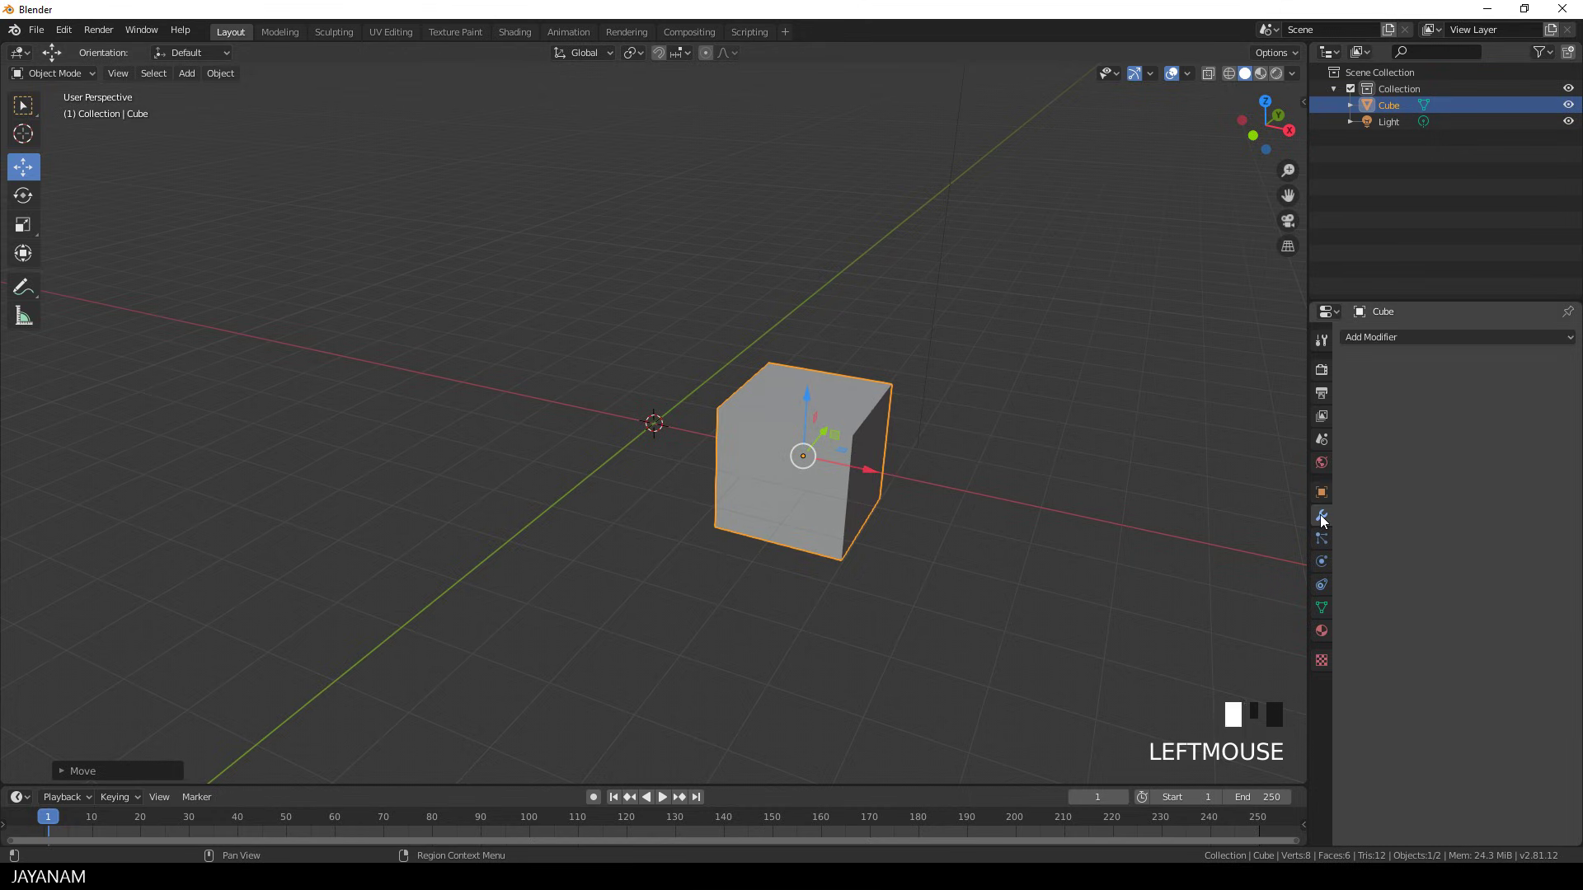
click(1403, 336)
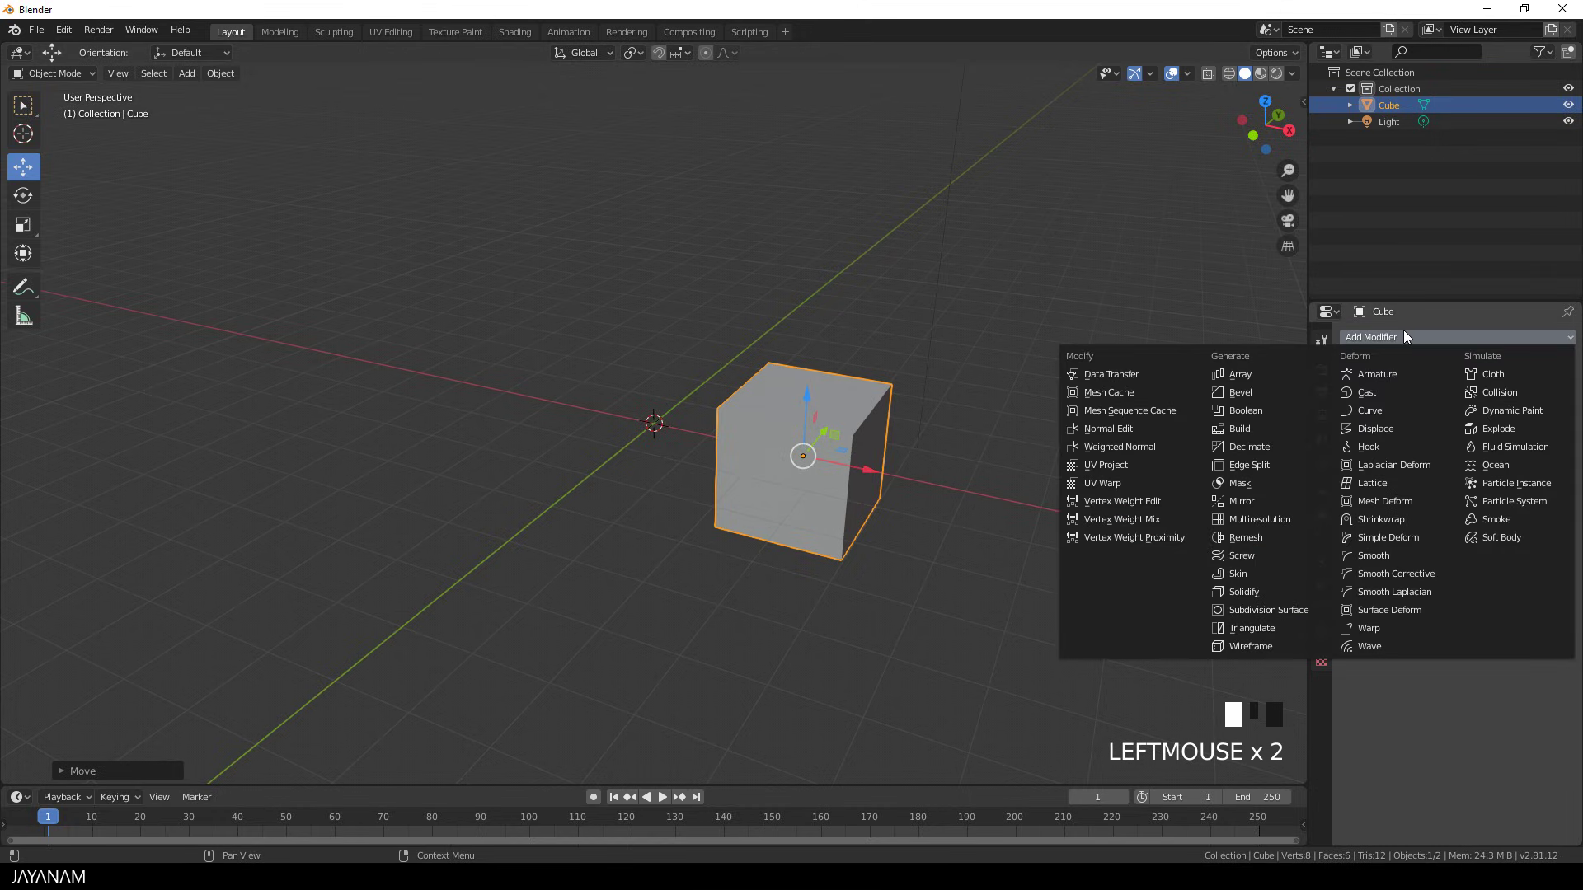
click(1238, 501)
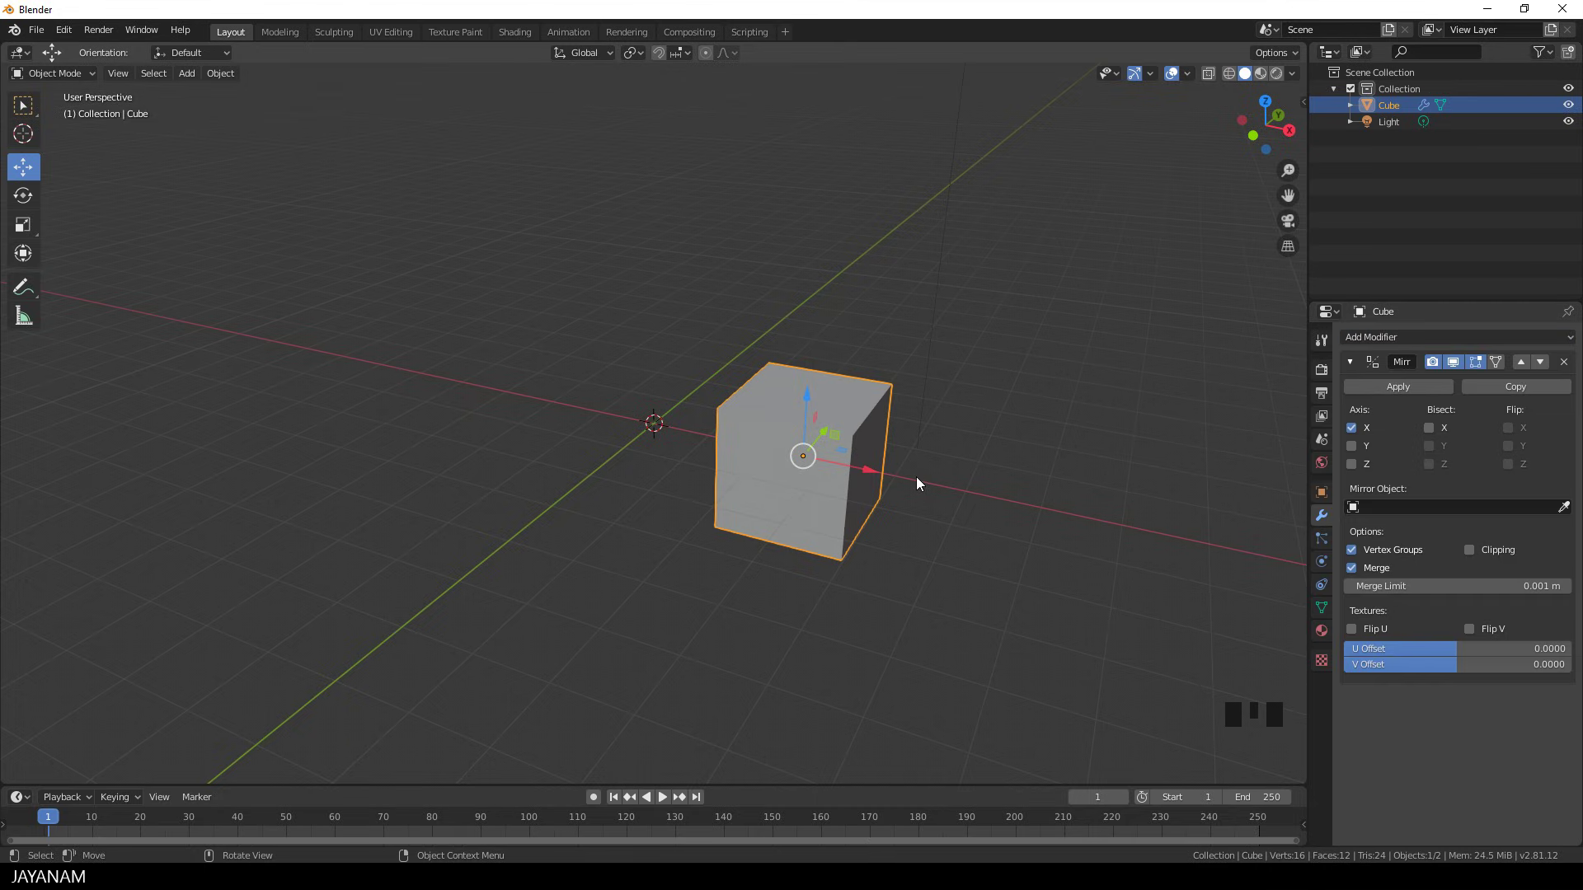
click(1351, 444)
click(1352, 462)
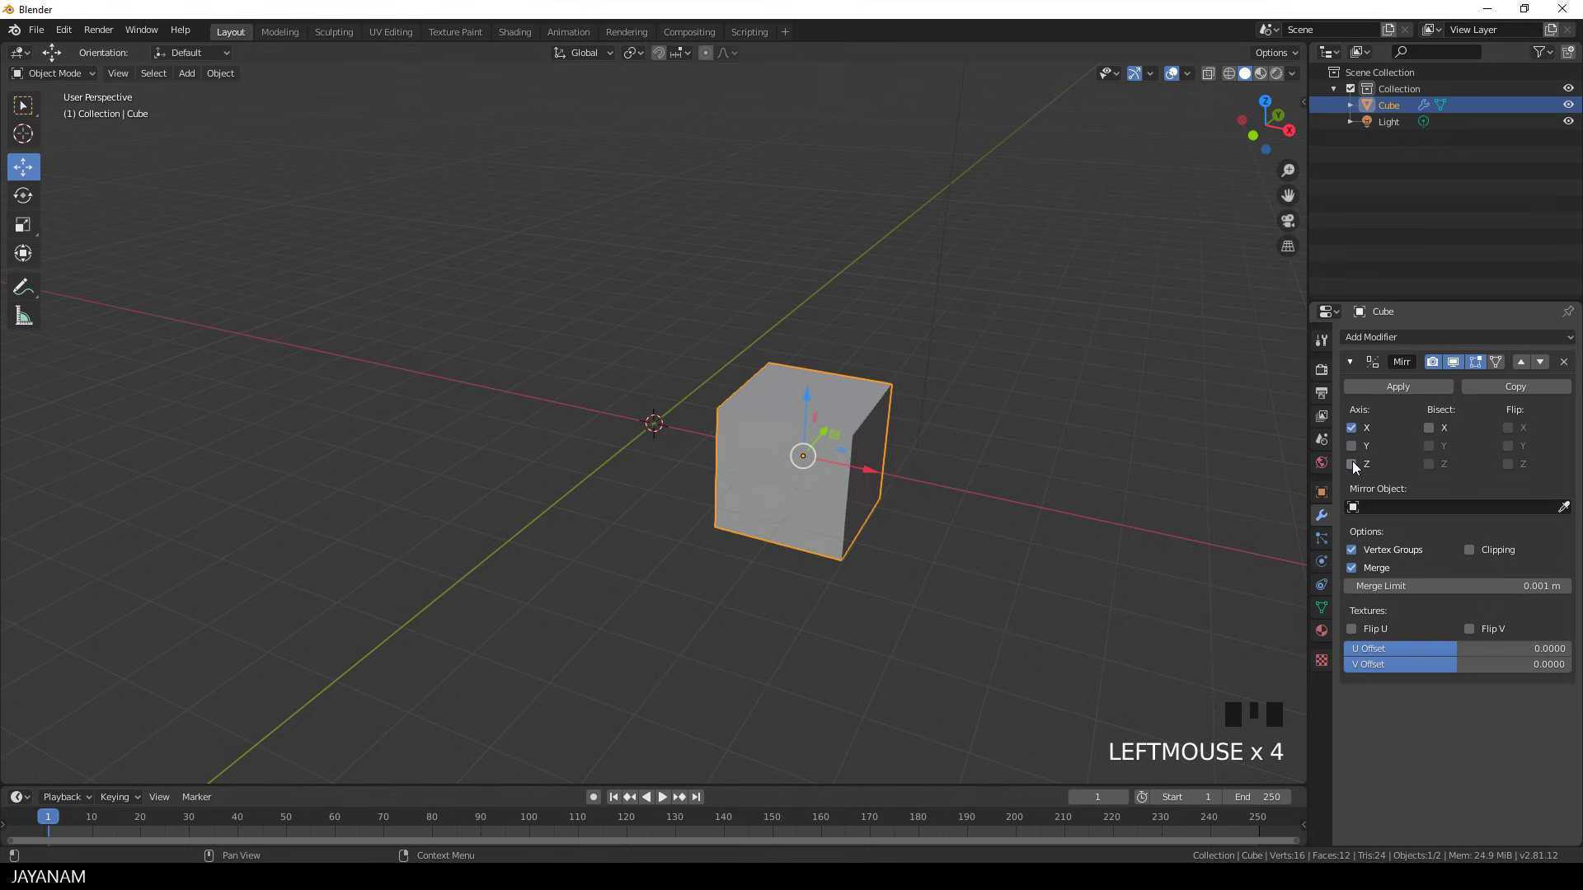
middle_drag(988, 486, 1073, 469)
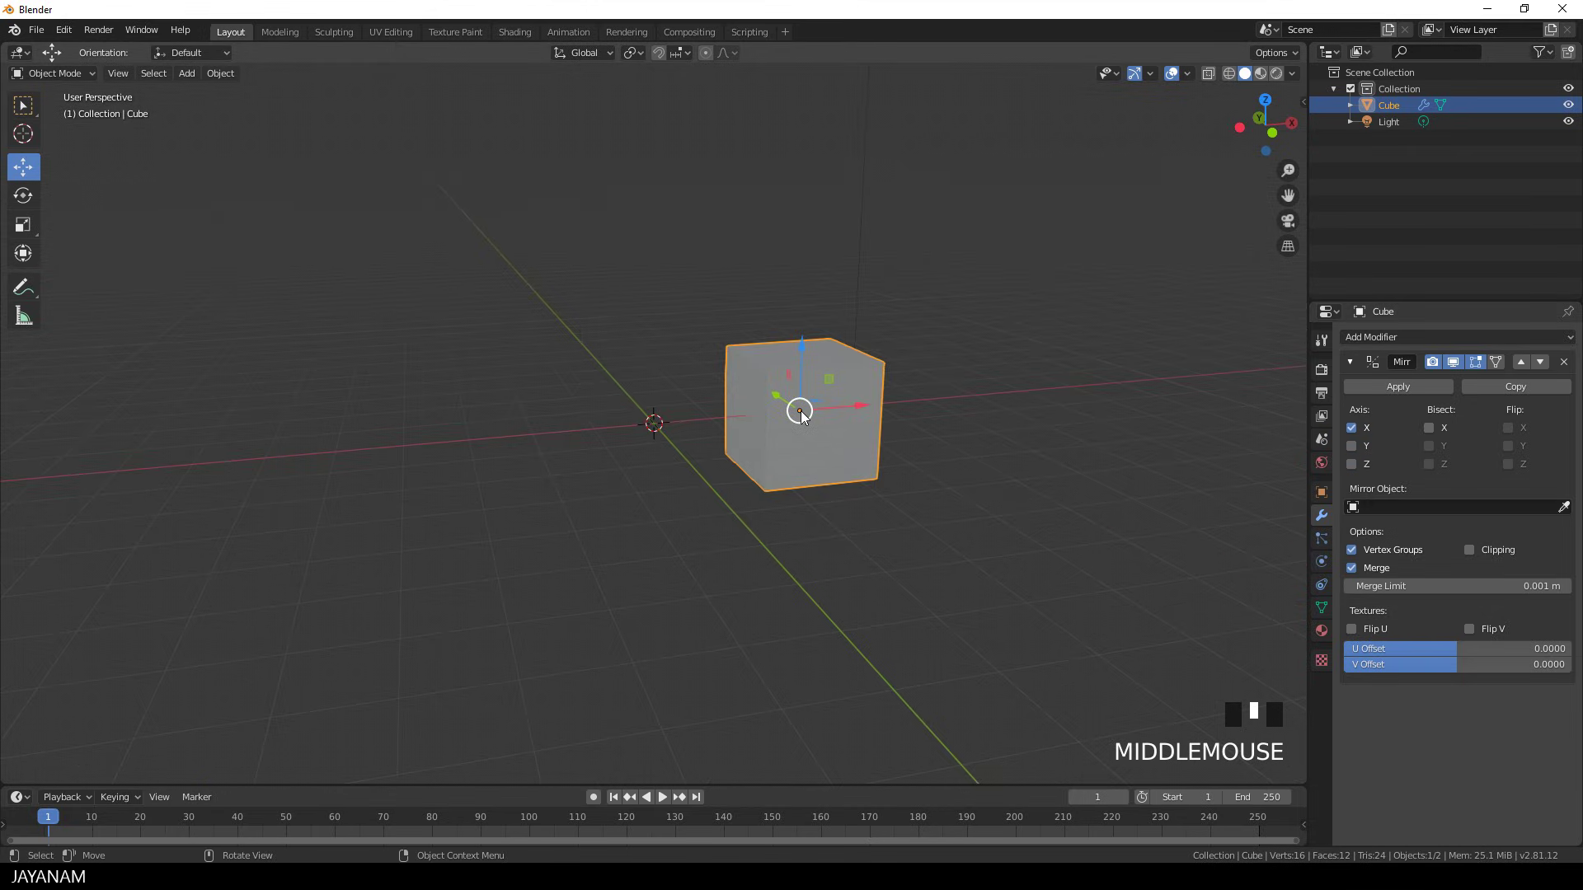
scroll(799, 411, down, 3)
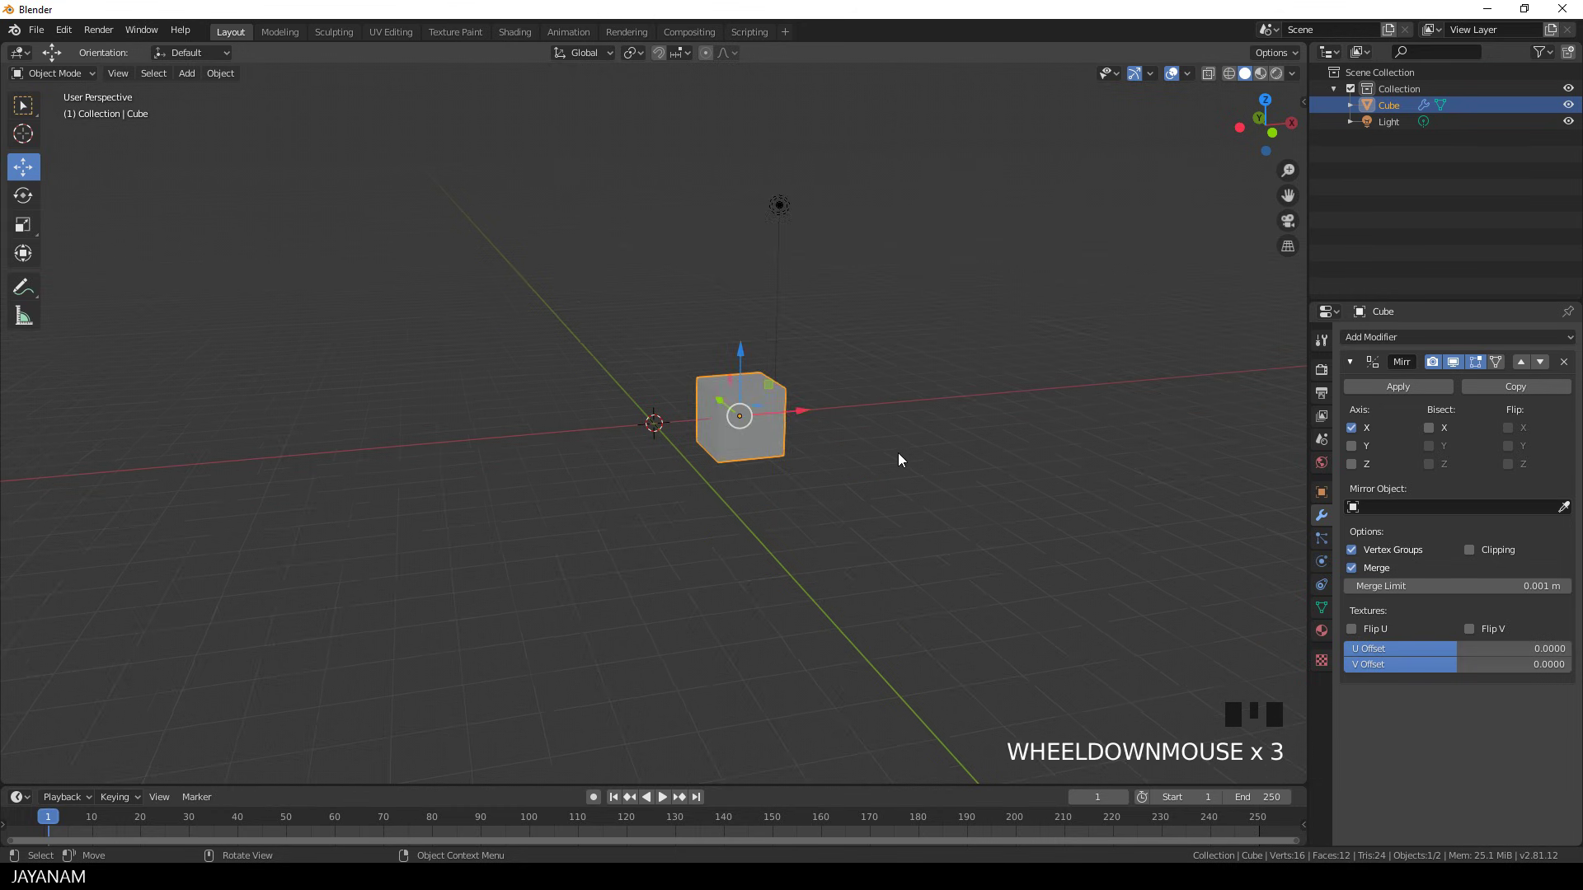
Undo the mirror changes twice with Ctrl+Z, removing the modifier.
middle_drag(897, 452, 822, 471)
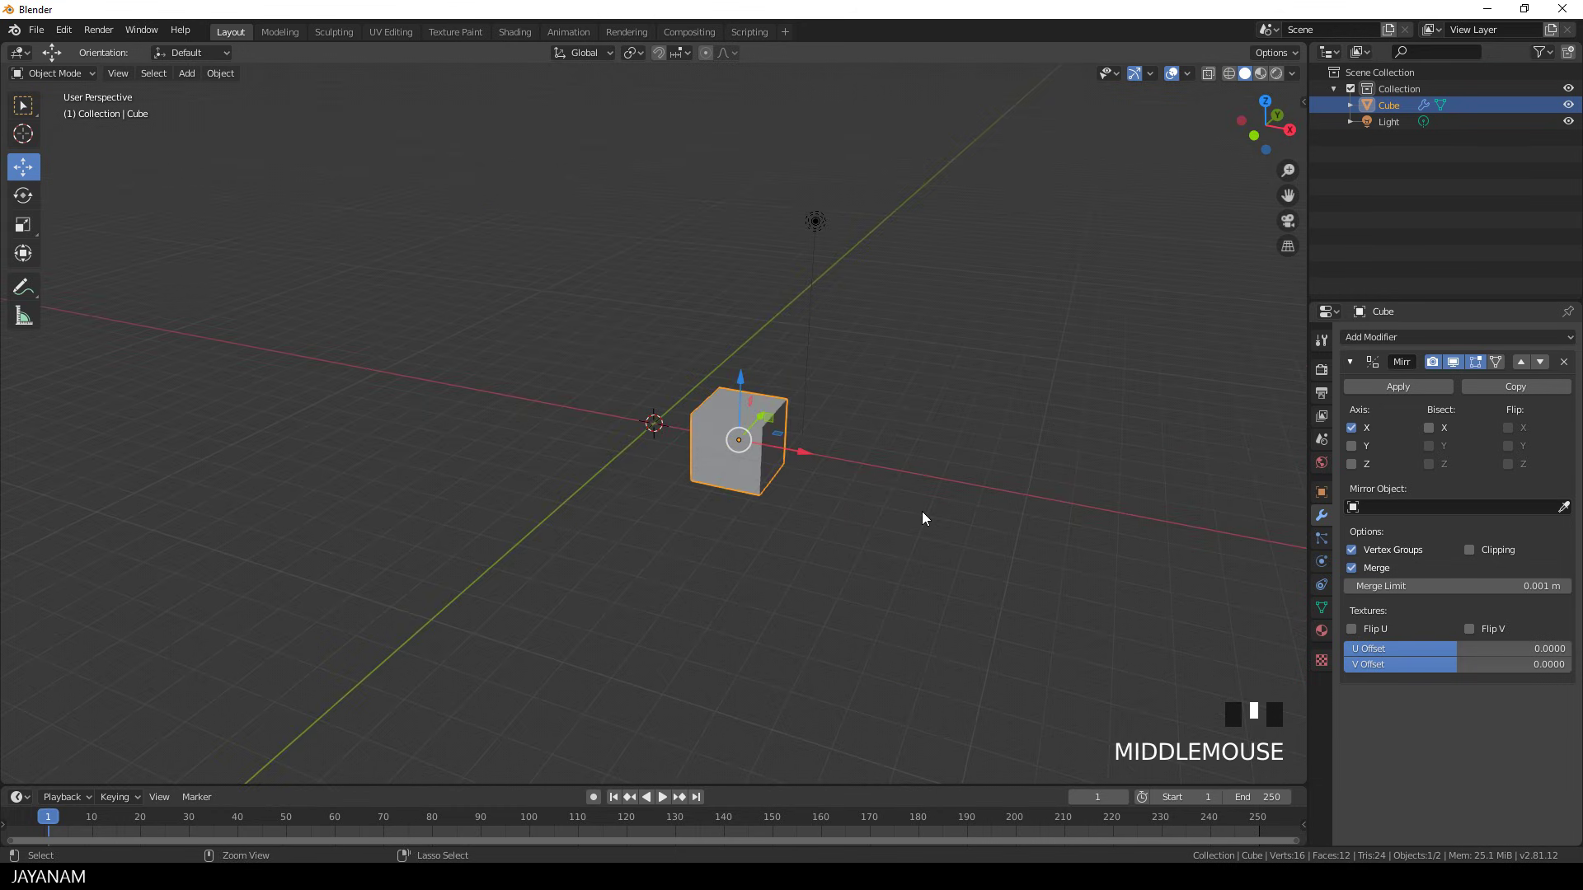
key(ctrl+z)
key(ctrl+z)
key(ctrl+z)
key(ctrl+z)
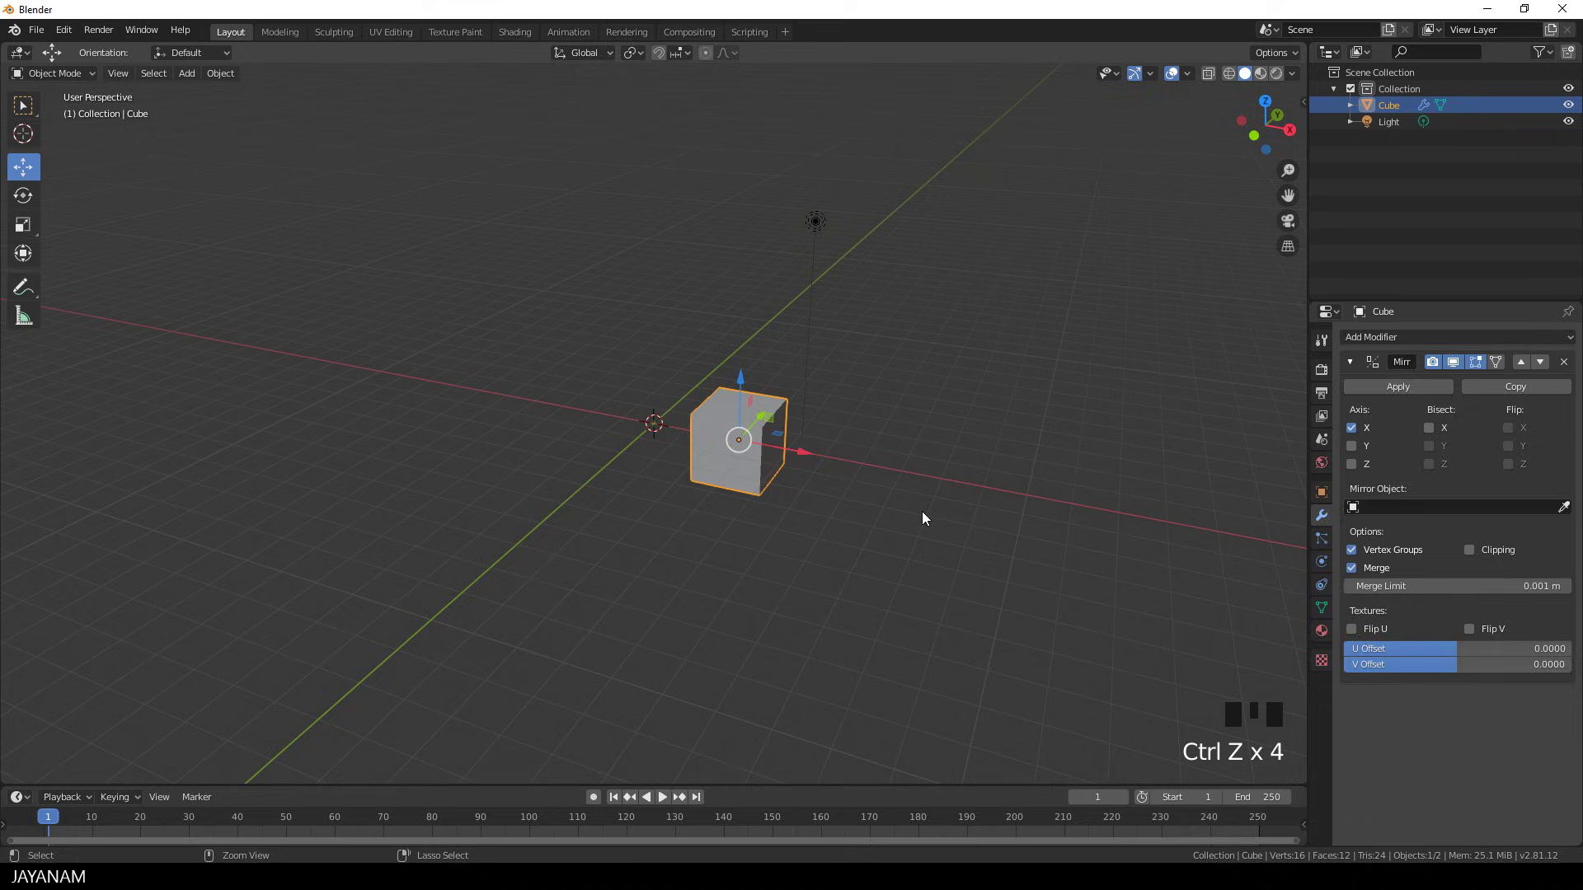
key(ctrl+z)
key(ctrl+z)
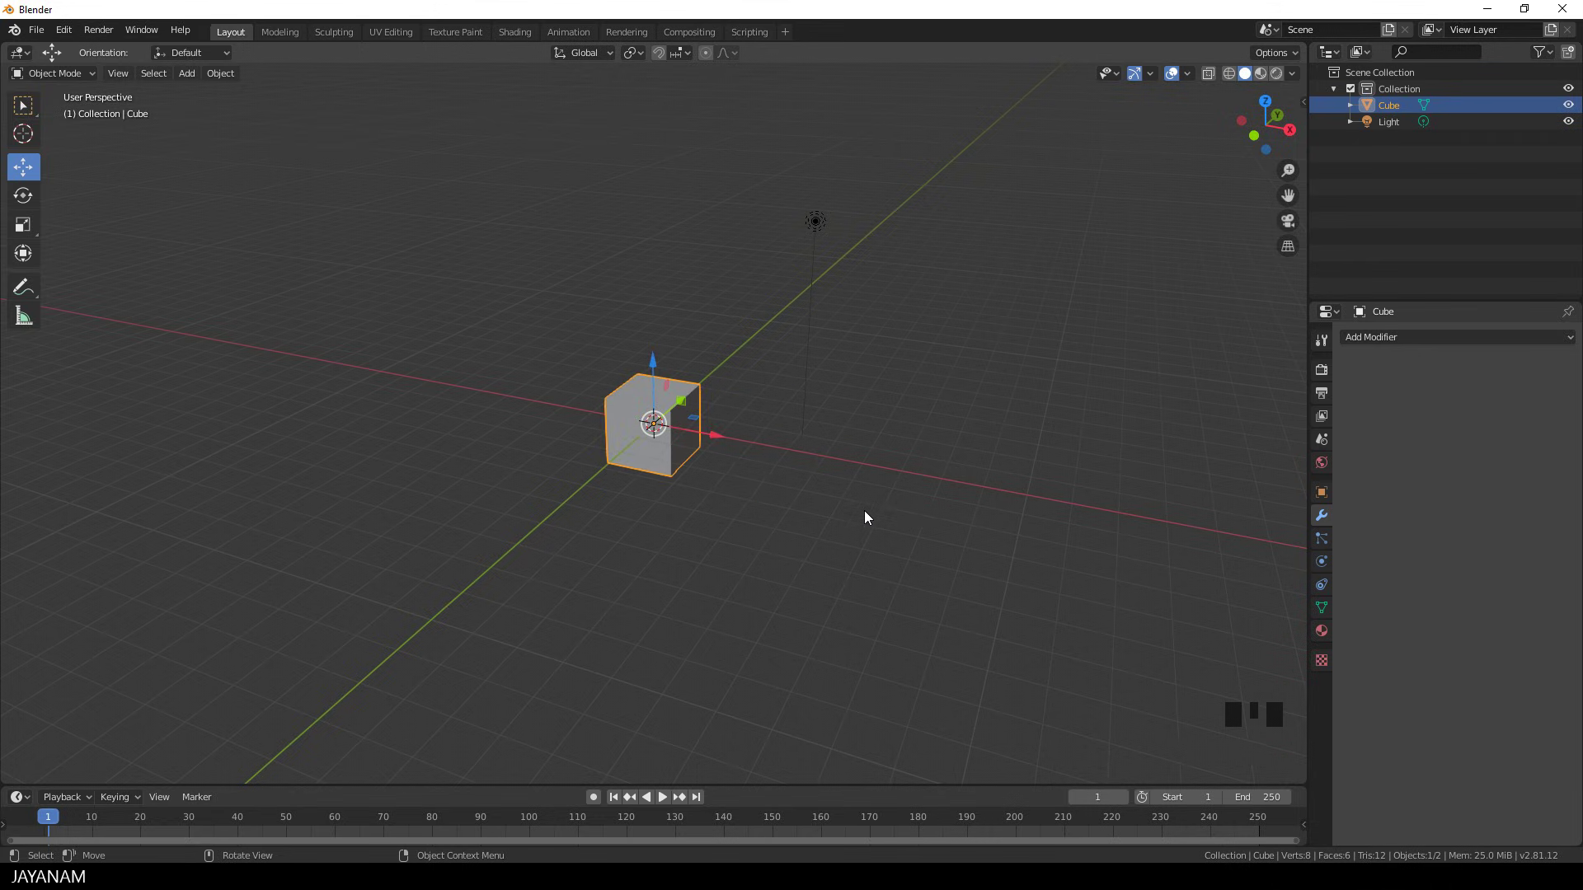
scroll(864, 510, up, 1)
In Edit Mode, drag the cube mesh along X, leaving the origin at world center.
key(Tab)
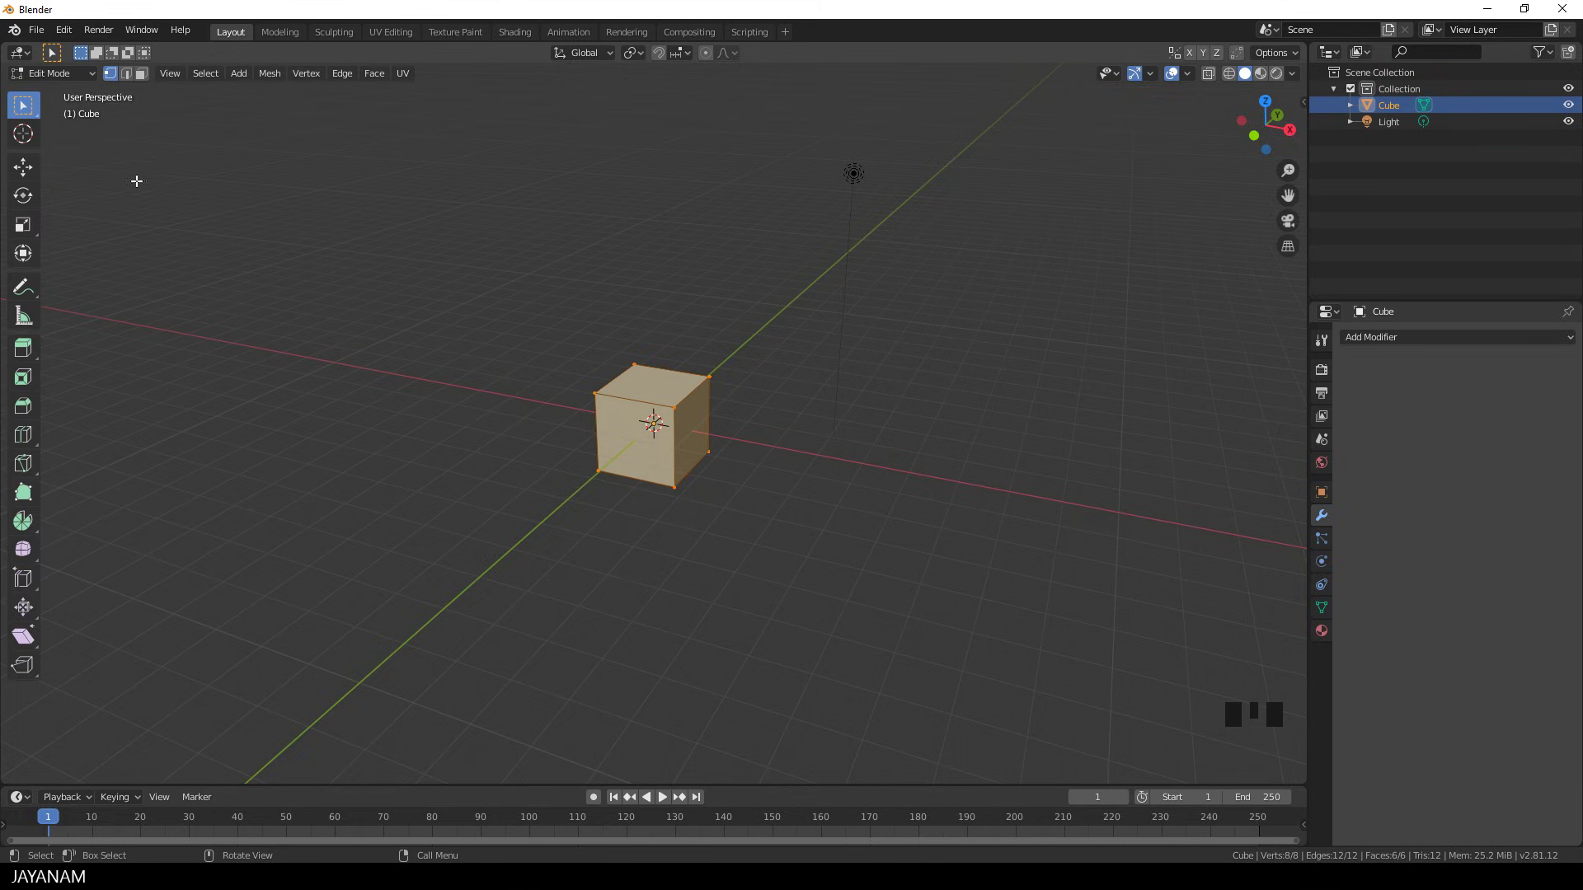
click(24, 168)
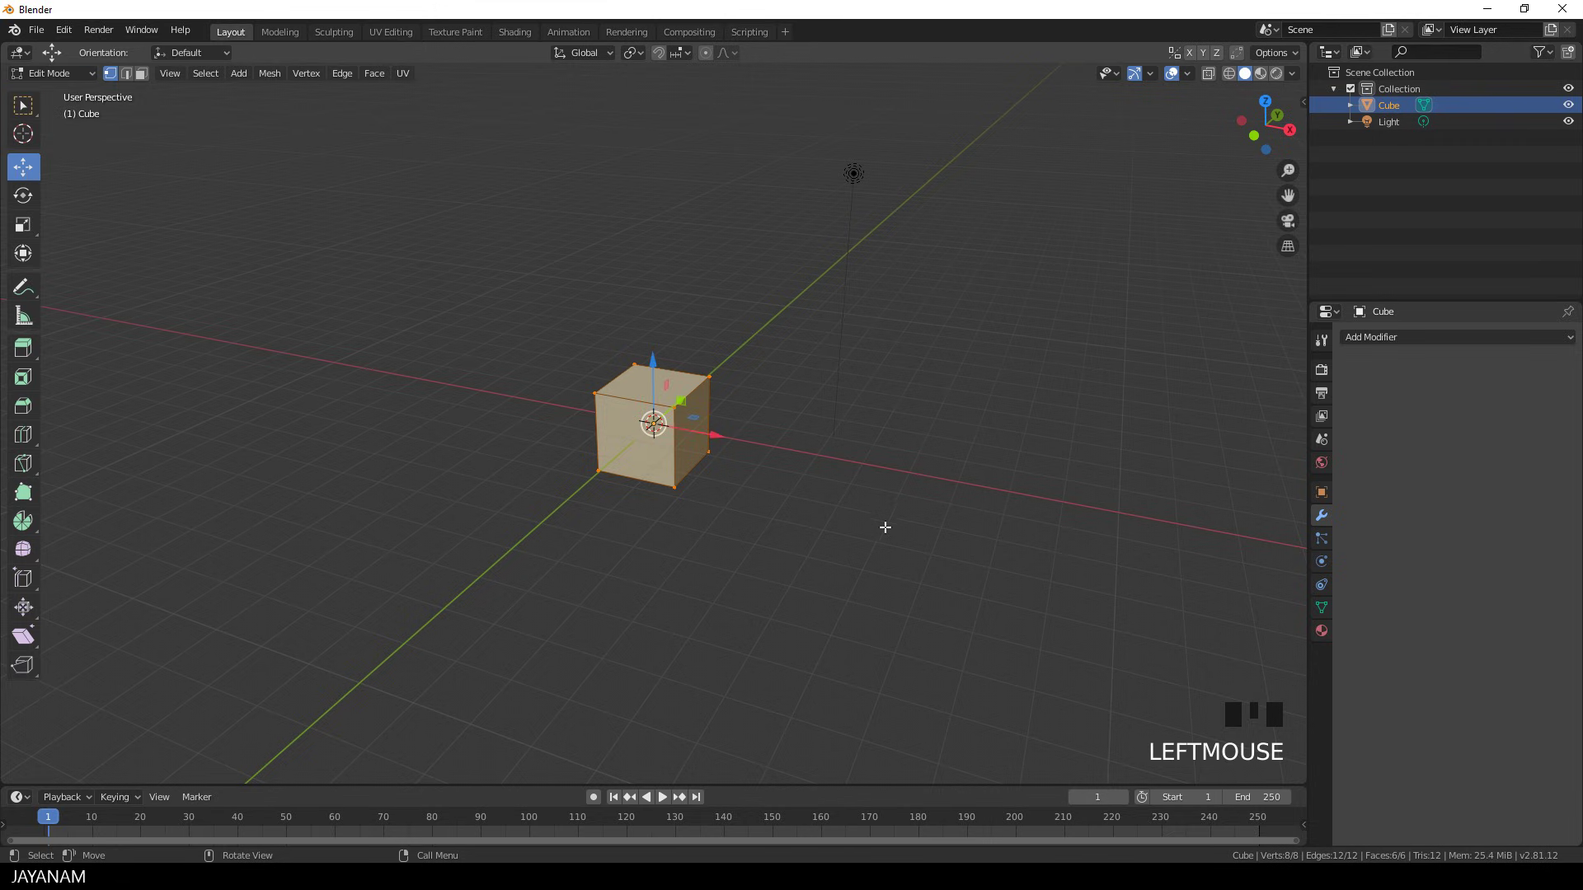
drag(715, 437, 800, 466)
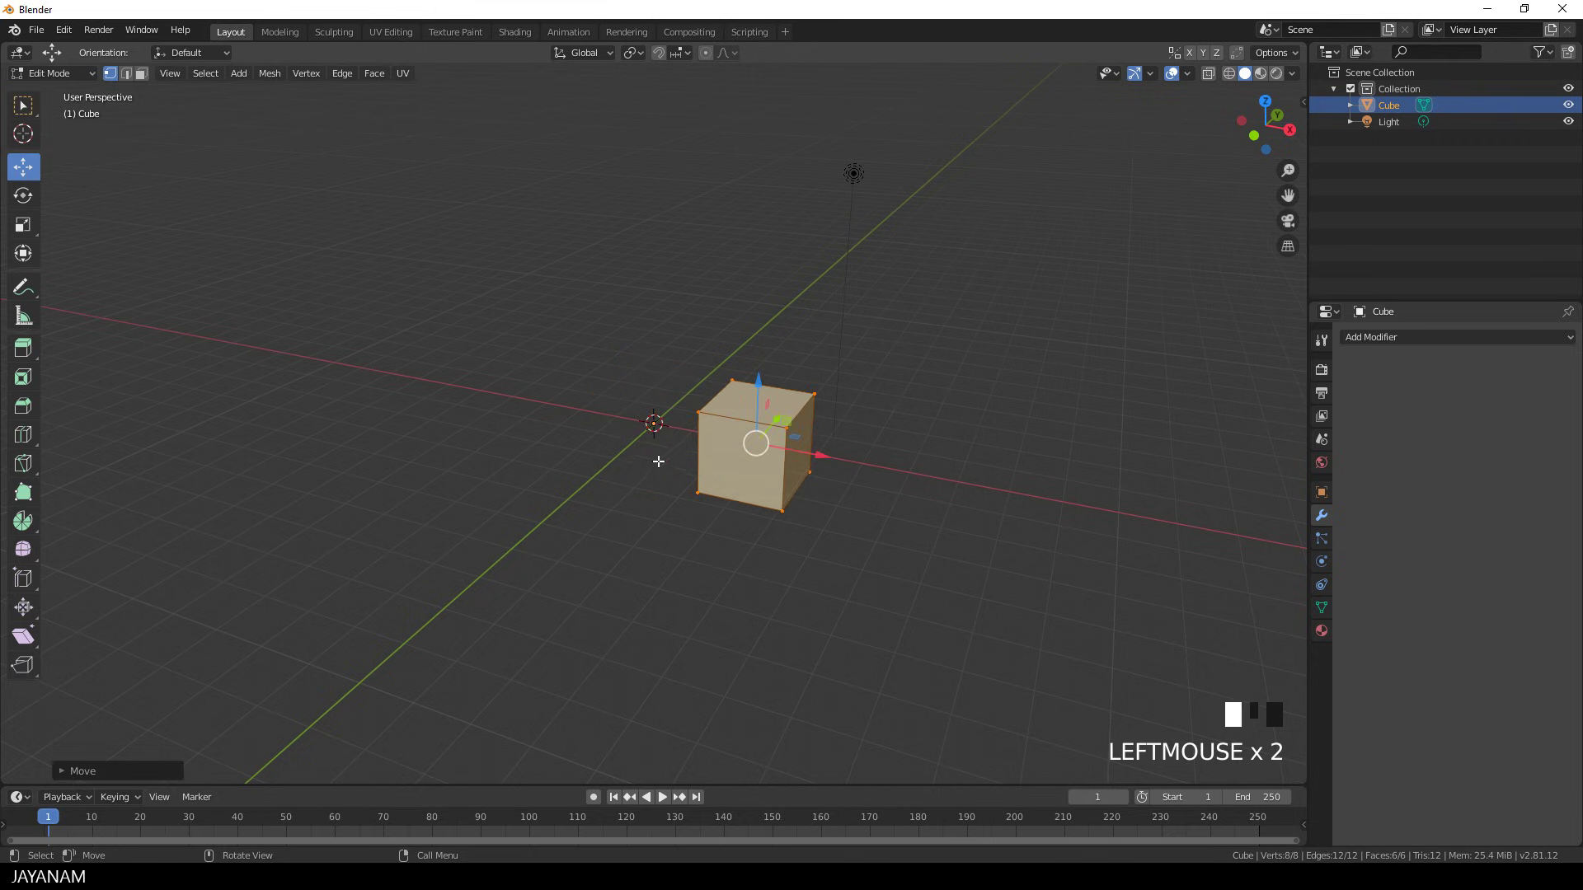
scroll(657, 461, up, 2)
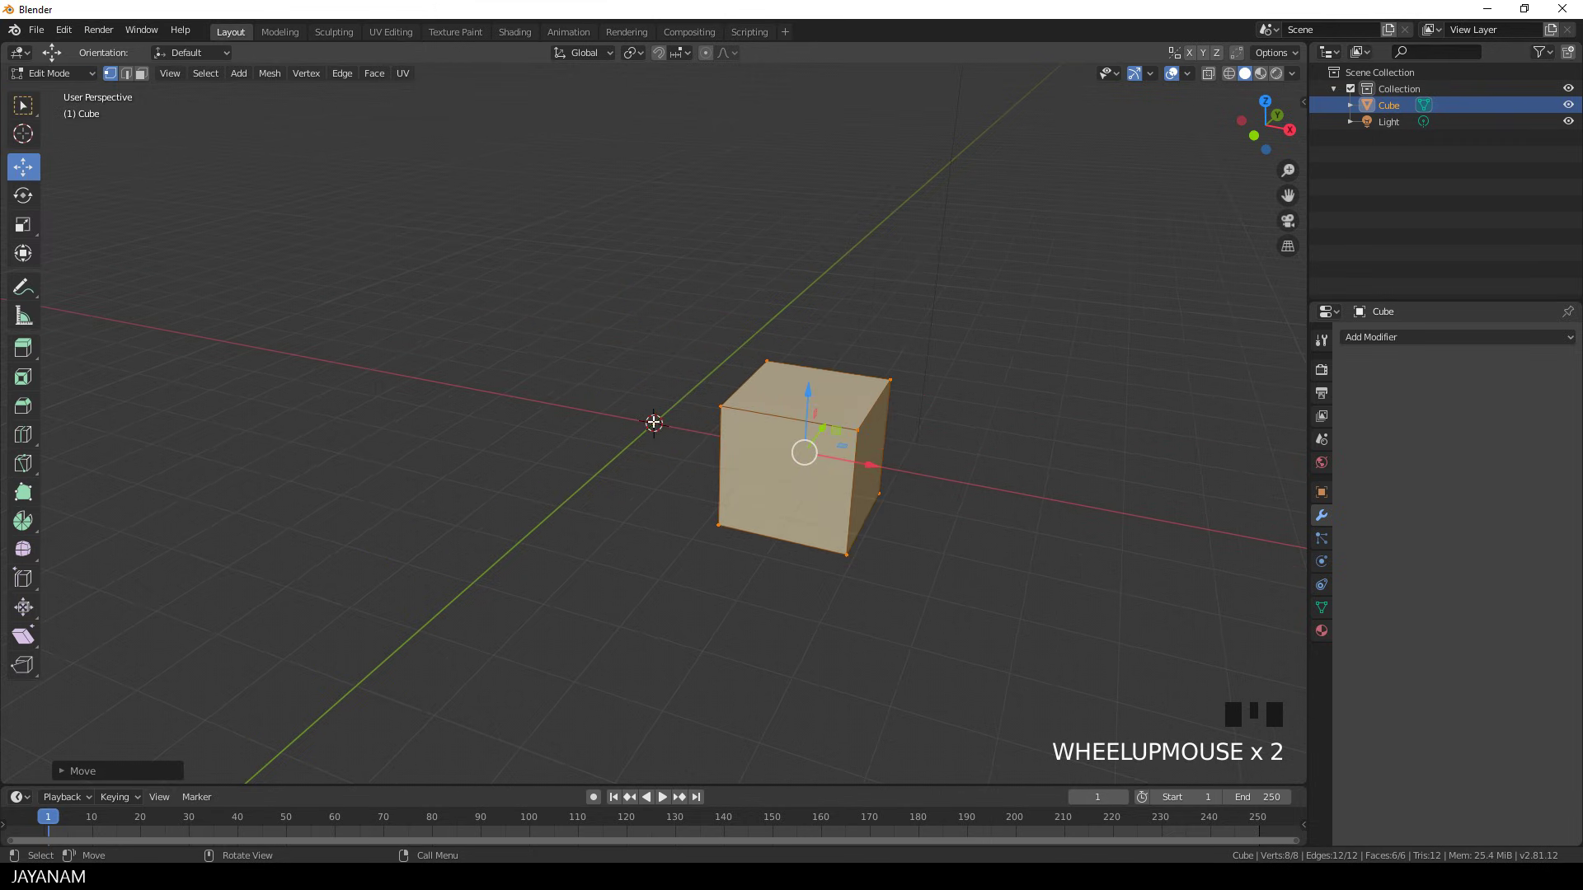
scroll(654, 423, down, 2)
mouse_move(742, 470)
middle_down()
mouse_move(841, 494)
mouse_move(693, 496)
middle_up()
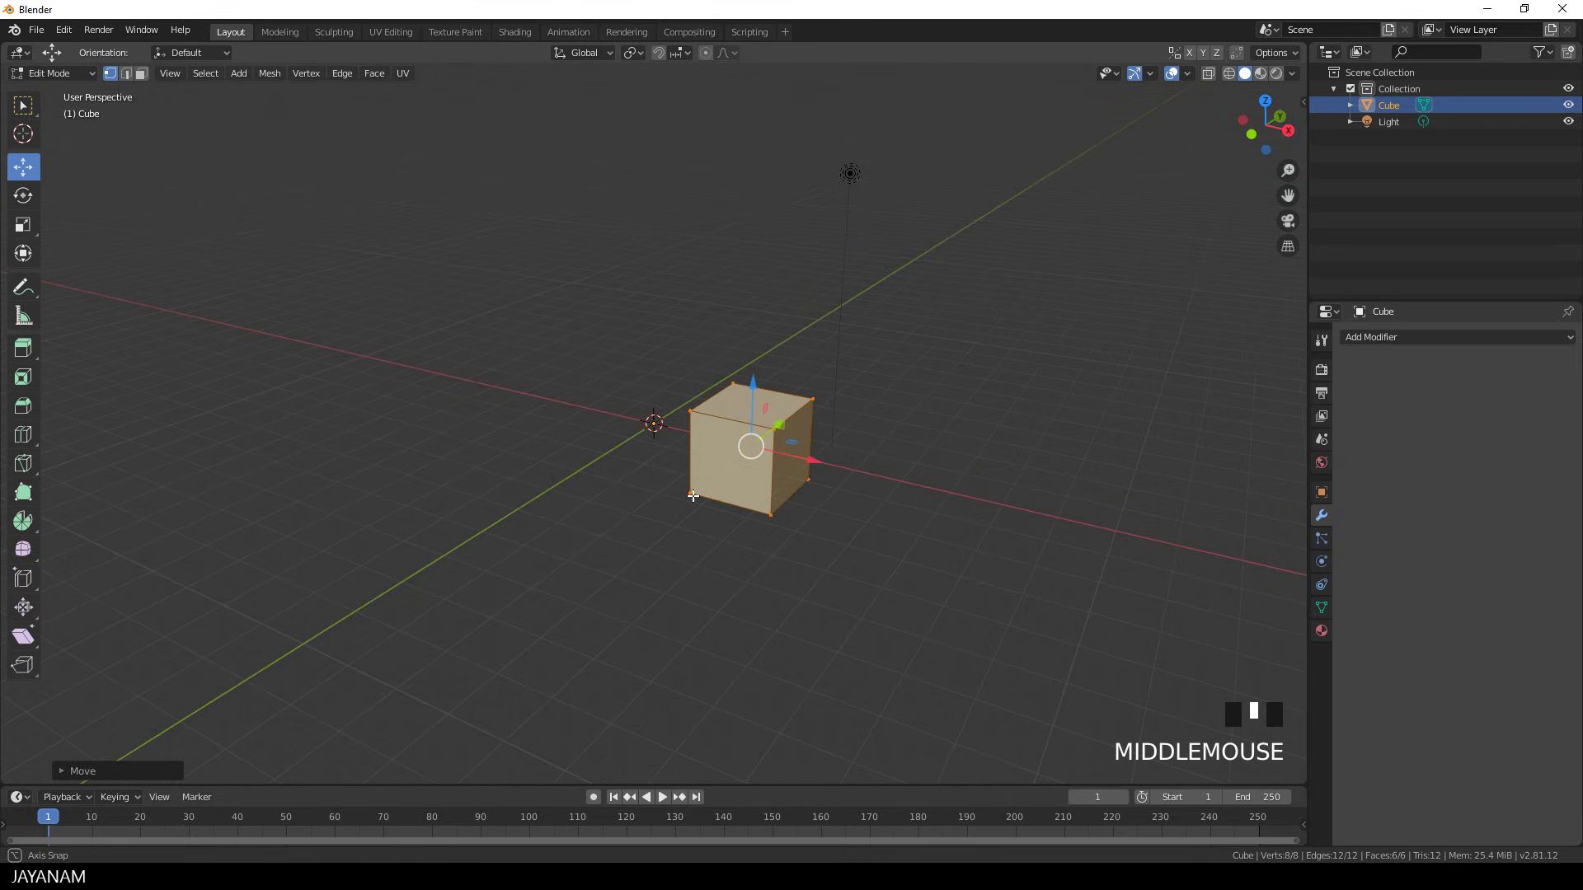
Add a Mirror modifier so the offset cube is copied across X.
click(1391, 337)
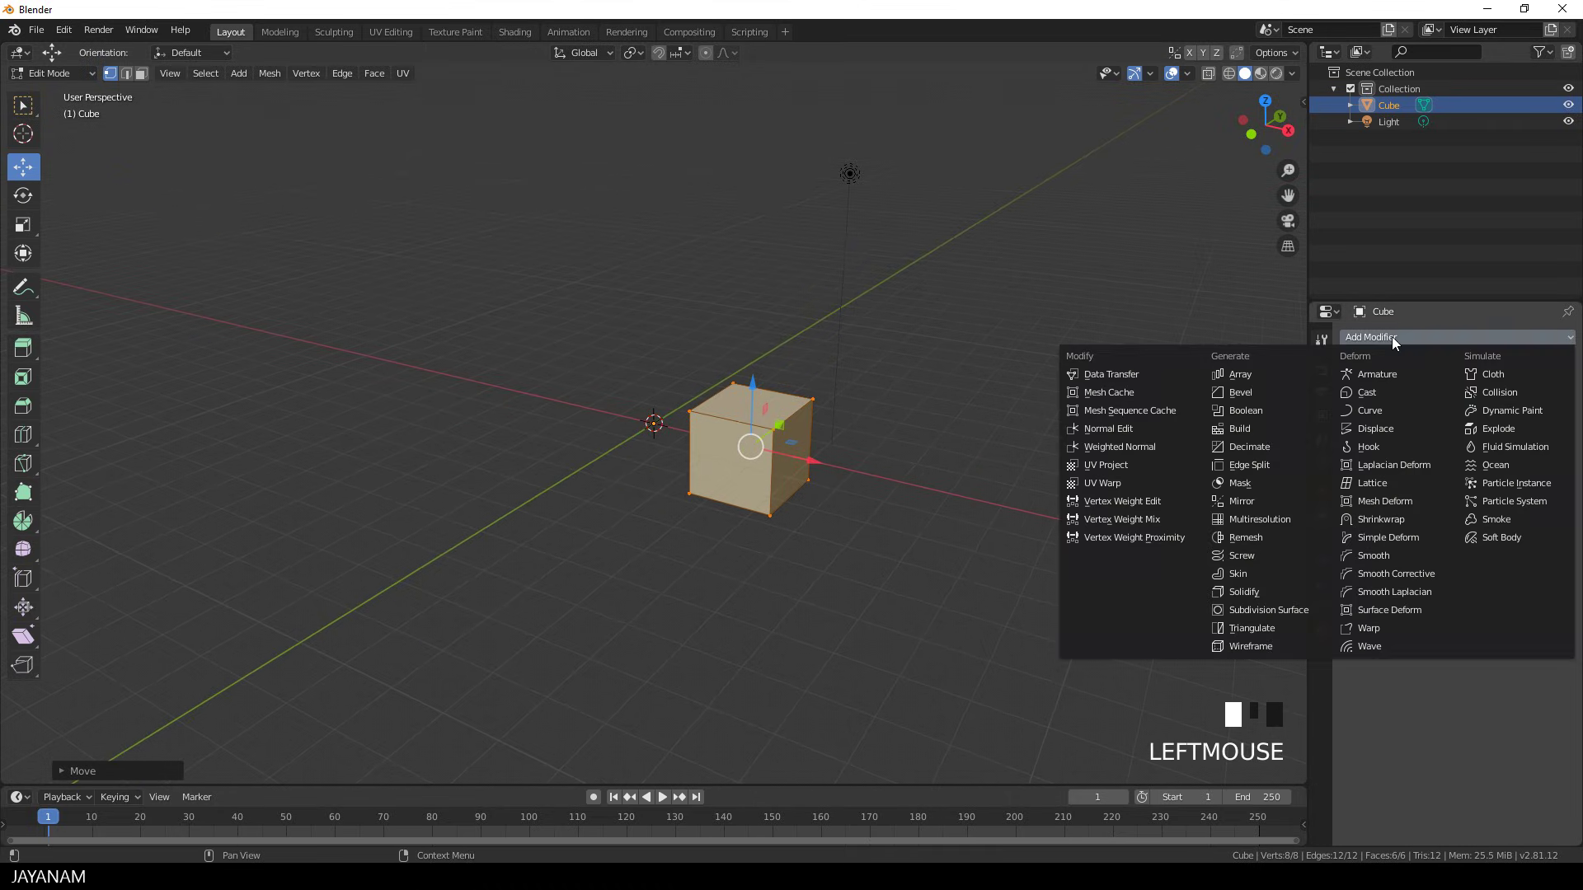
click(1271, 499)
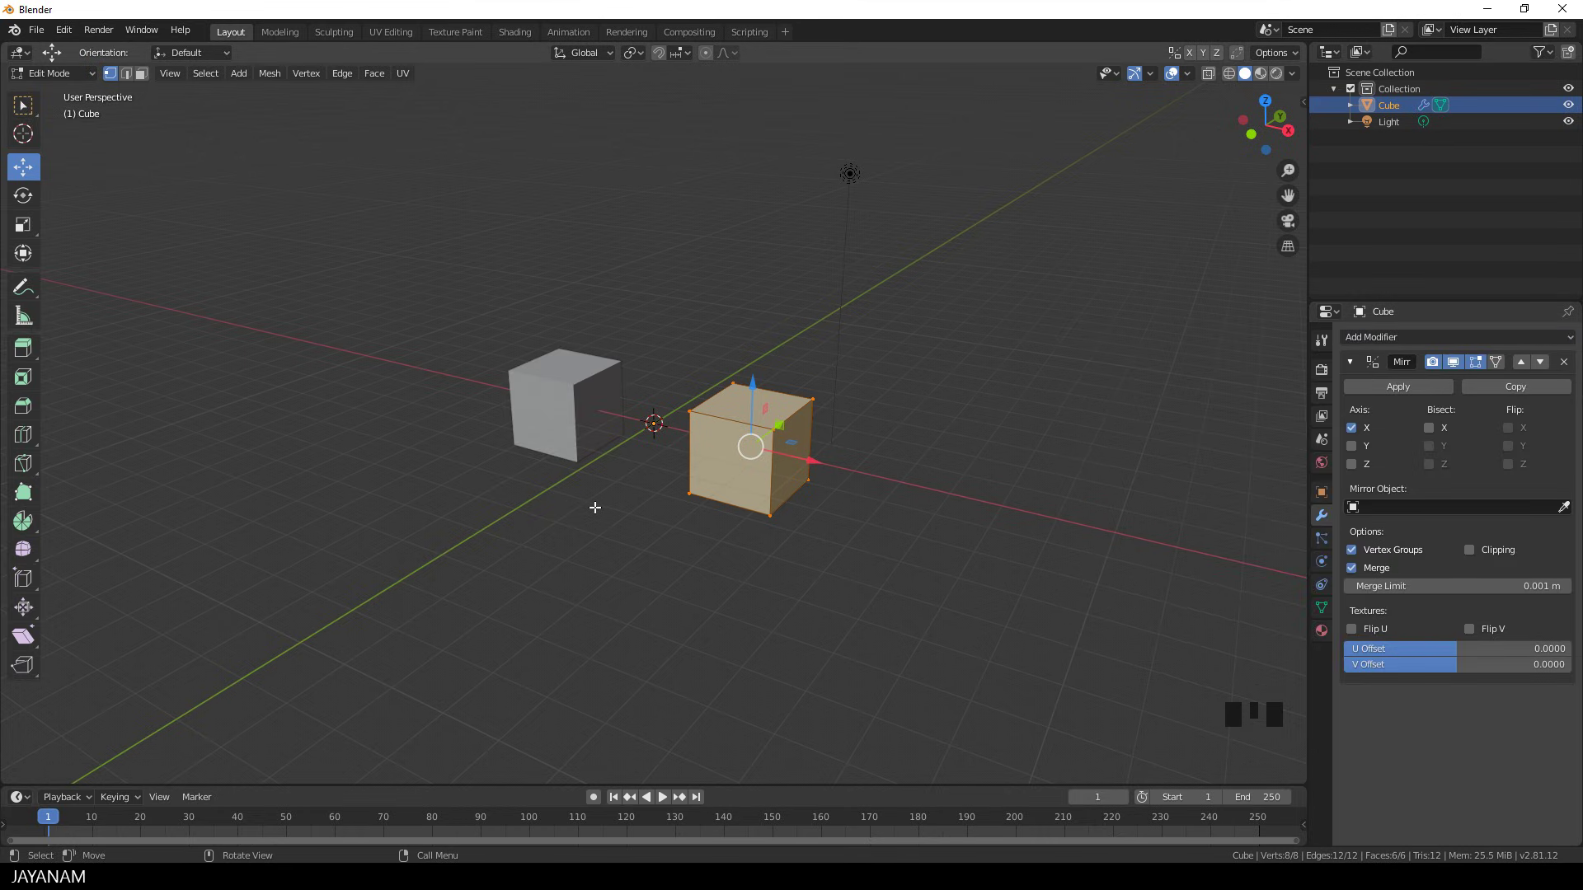
mouse_move(628, 508)
middle_down()
mouse_move(710, 501)
mouse_move(610, 506)
middle_up()
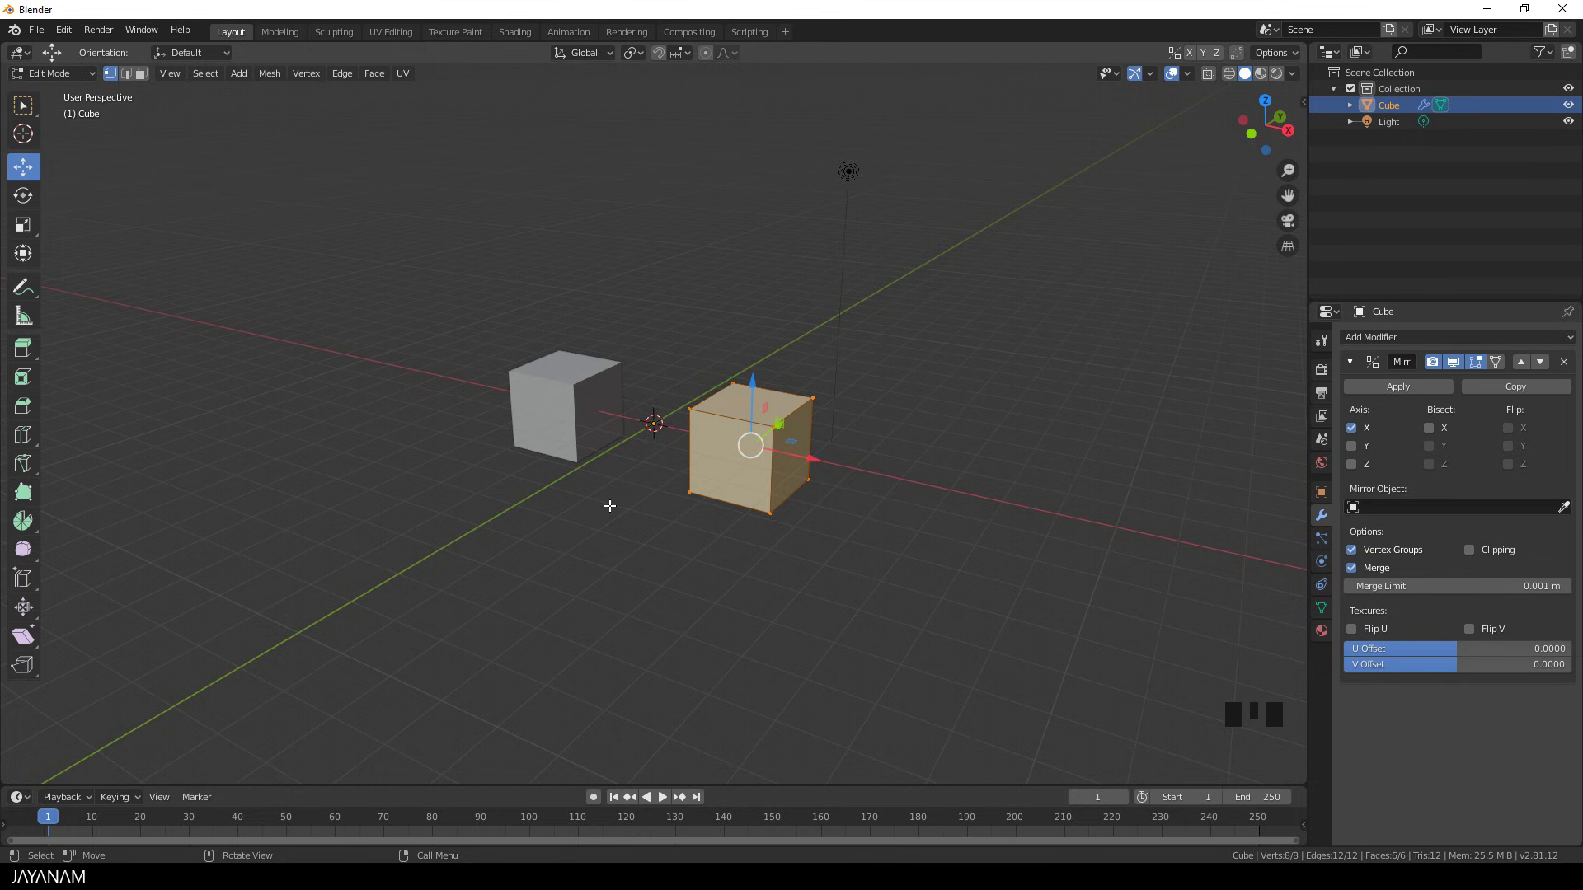
Pull the top edge down to slant the cube, then raise the whole mesh on Z.
click(127, 72)
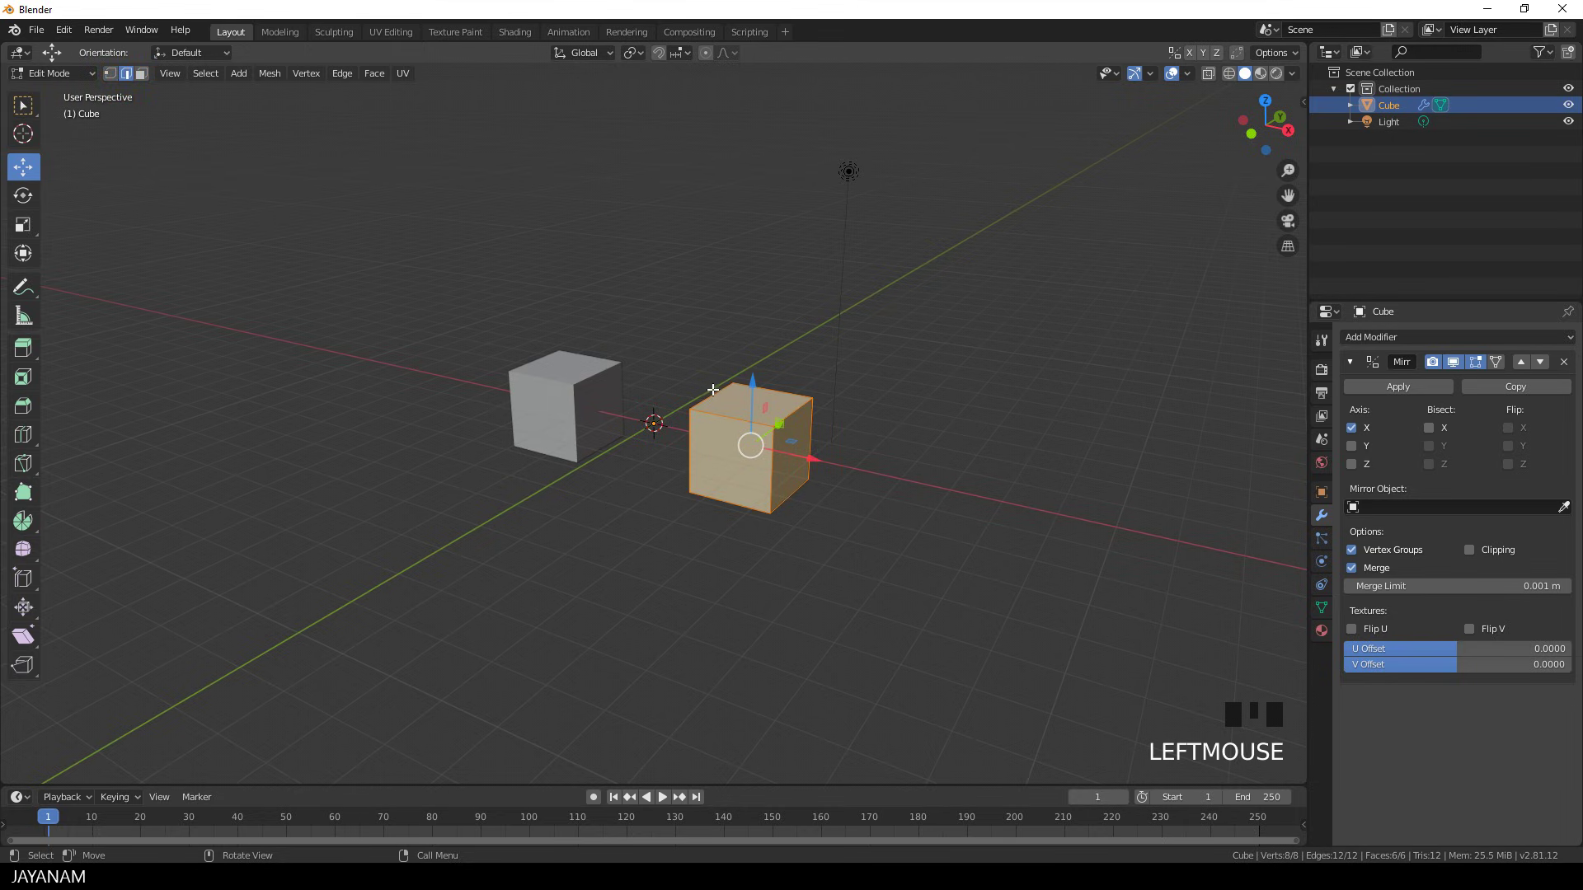
click(713, 396)
click(713, 397)
drag(755, 385, 713, 383)
scroll(877, 547, down, 2)
mouse_move(877, 547)
middle_down()
mouse_move(790, 571)
mouse_move(885, 538)
mouse_move(846, 510)
middle_up()
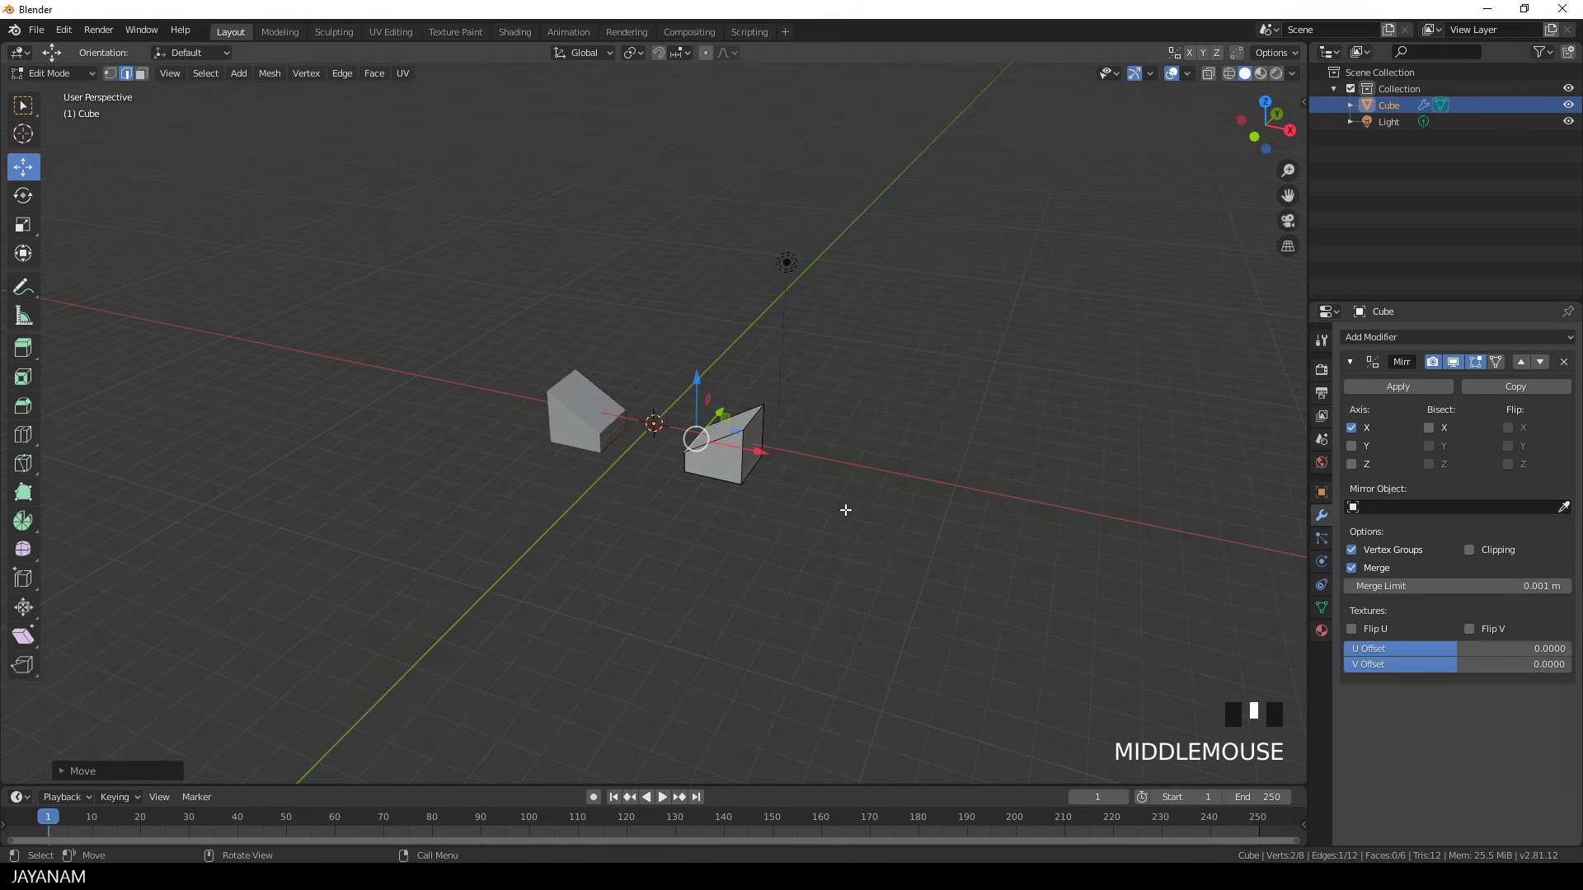
key(a)
drag(730, 386, 728, 325)
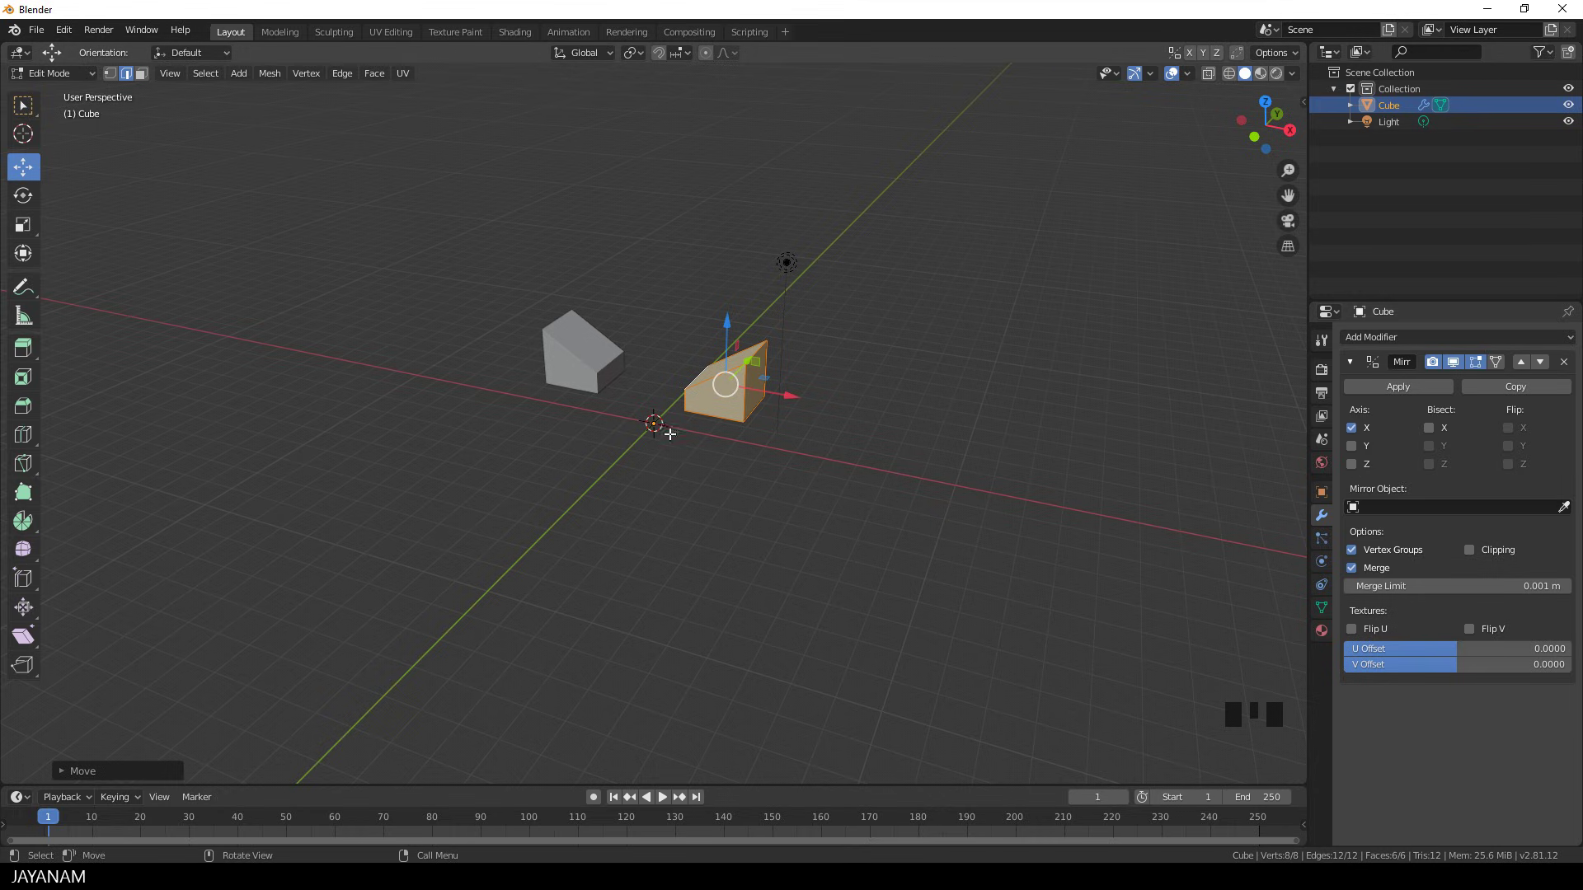
Enable Z mirroring for four pieces, then slide the piece down on Z and inward on X.
click(1350, 464)
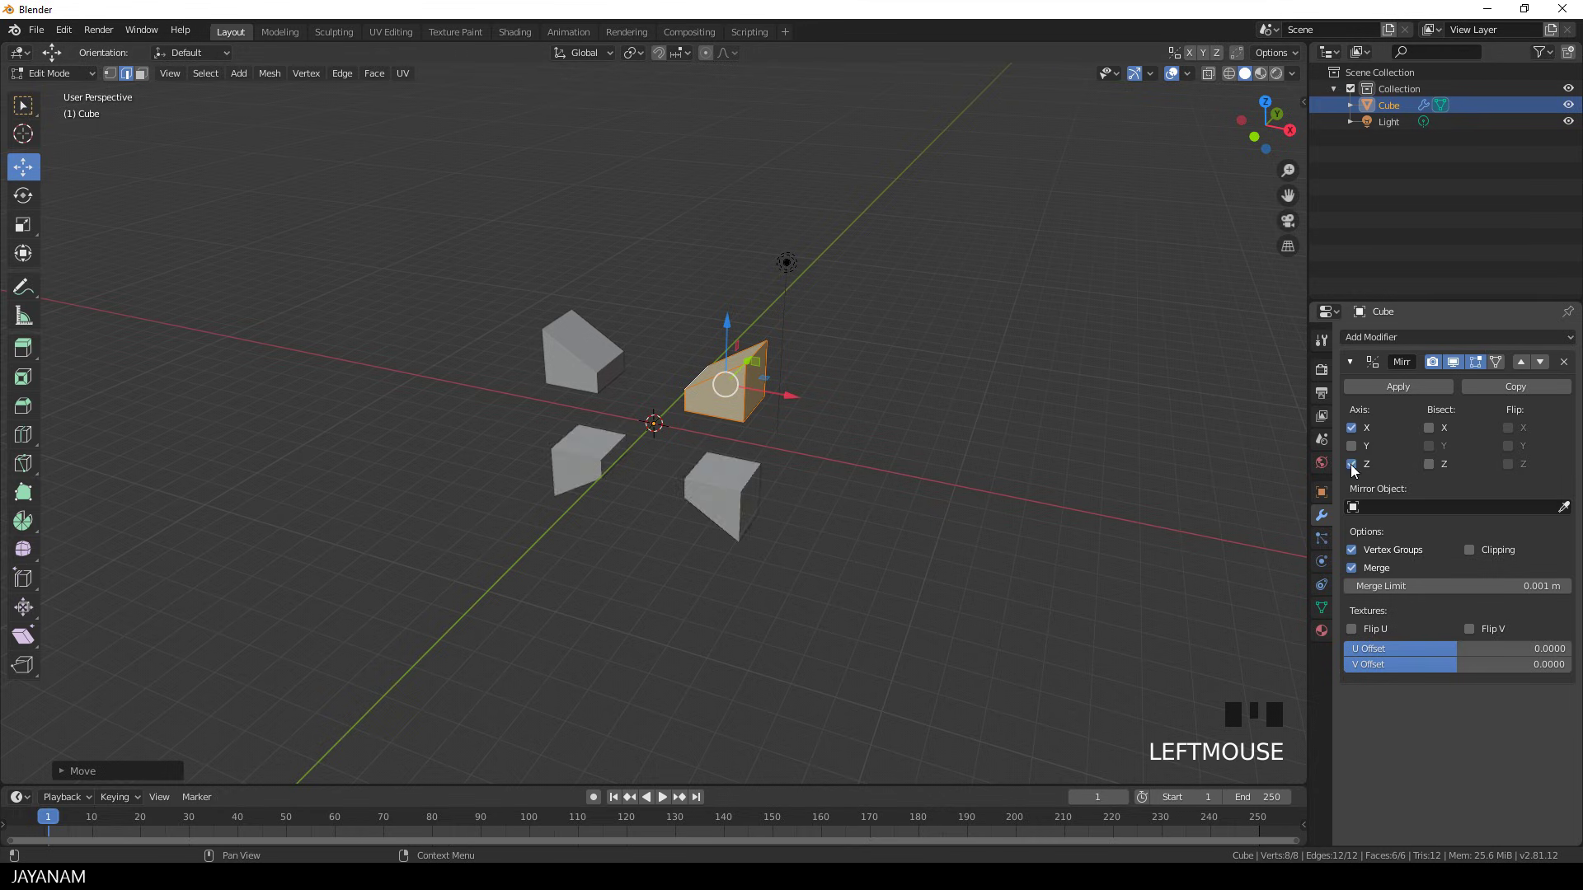
mouse_move(936, 506)
middle_down()
mouse_move(990, 481)
mouse_move(817, 495)
middle_up()
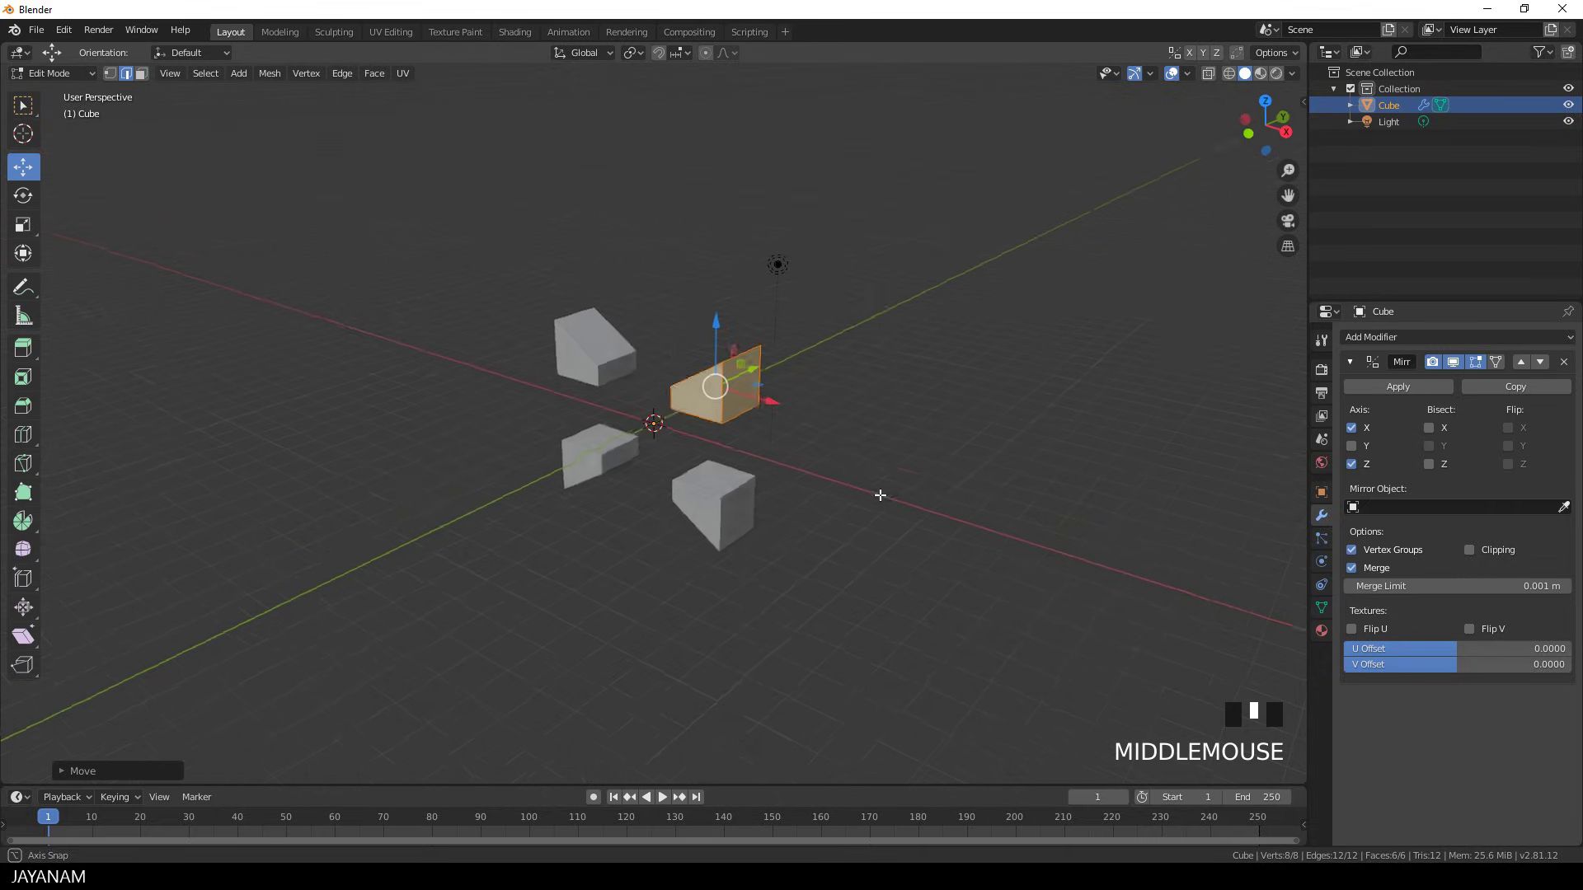
drag(726, 297, 719, 350)
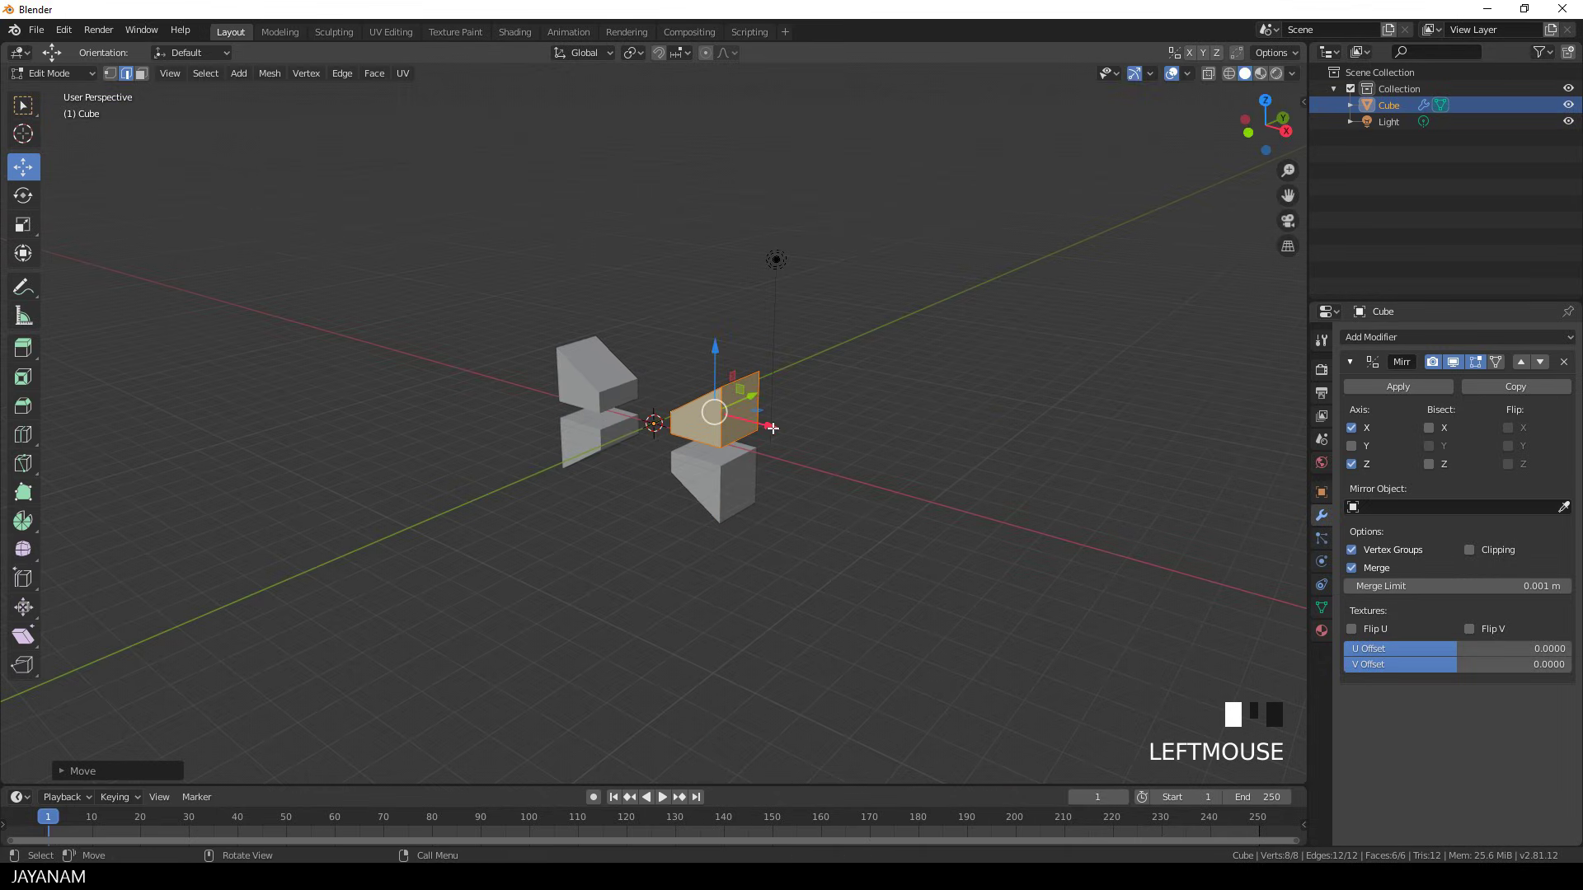
mouse_move(736, 423)
mouse_down()
mouse_move(757, 422)
mouse_move(742, 427)
mouse_up()
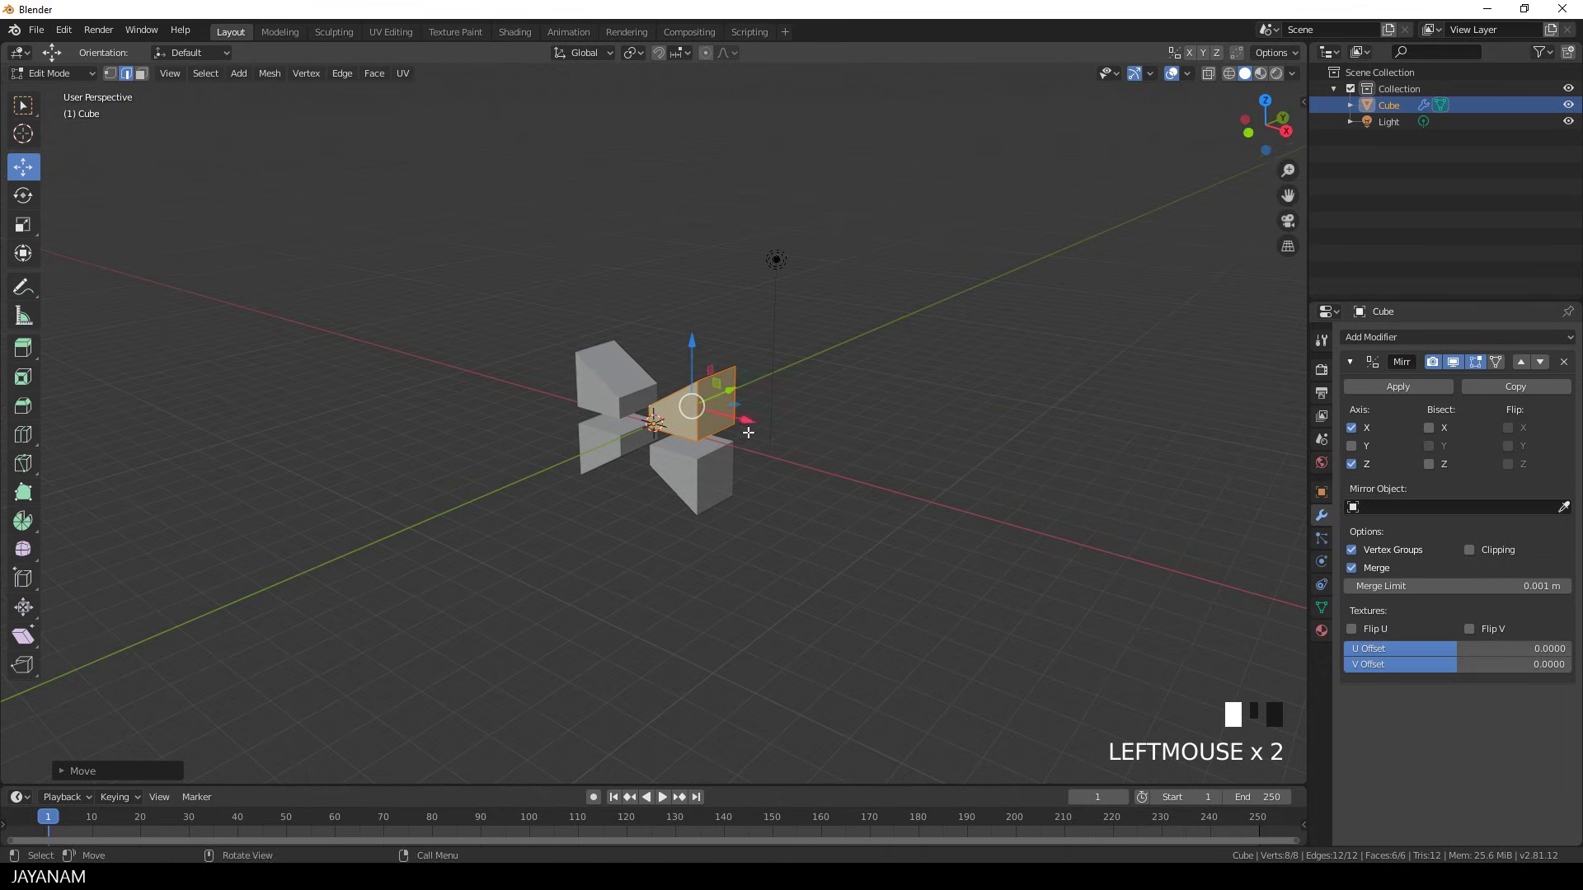
mouse_move(828, 458)
middle_down()
mouse_move(865, 460)
mouse_move(814, 508)
middle_up()
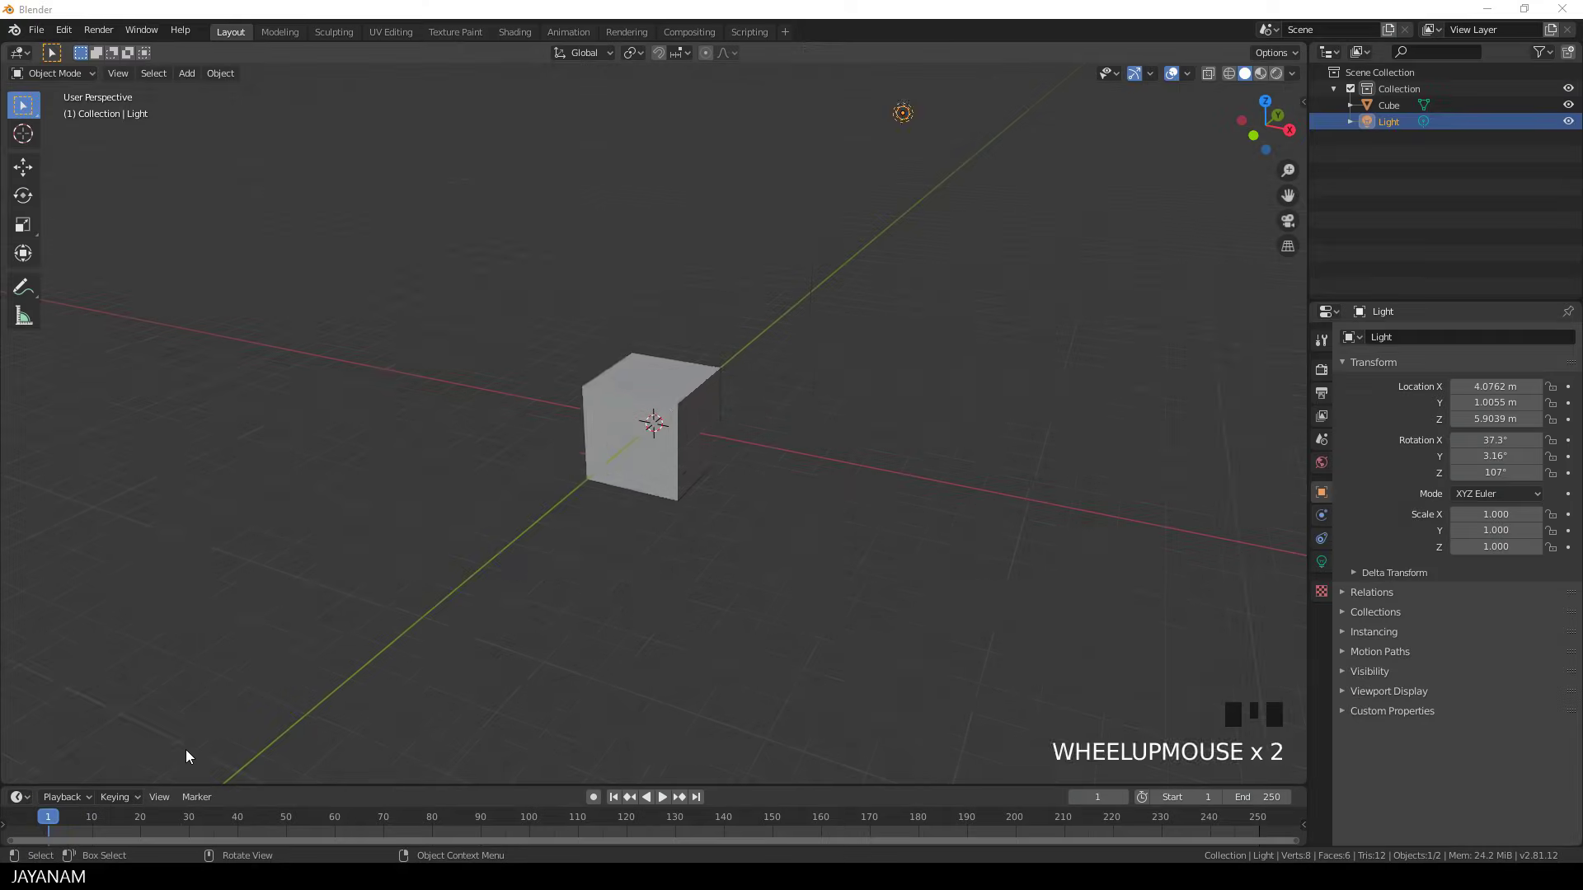
Select the cube and, in Edit Mode, shift its mesh along X away from centre.
click(691, 411)
key(Tab)
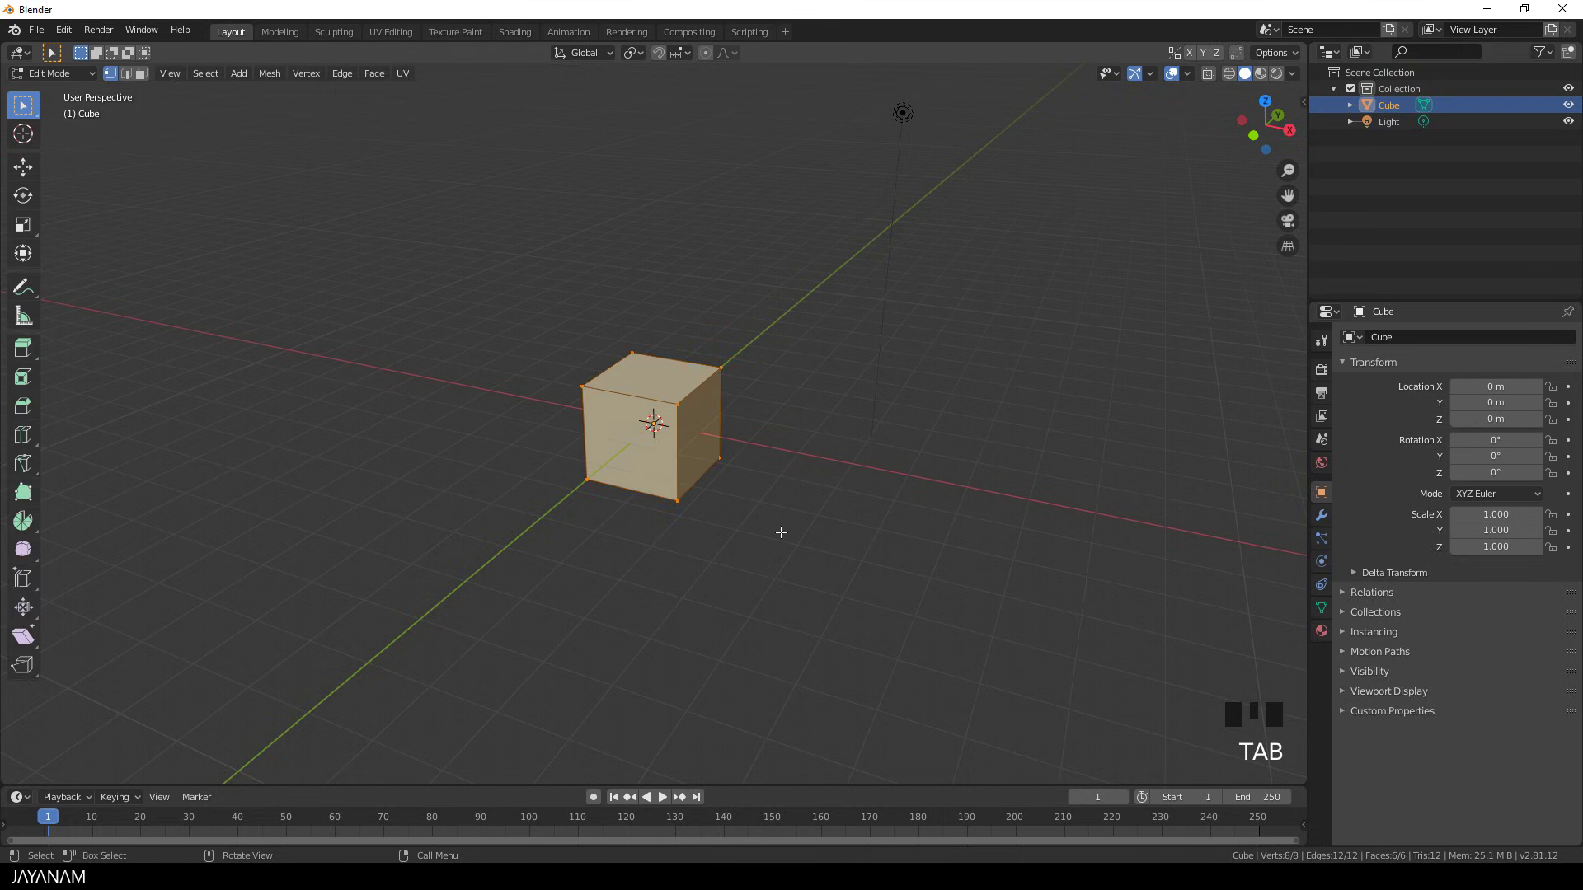
click(24, 169)
drag(713, 446, 820, 452)
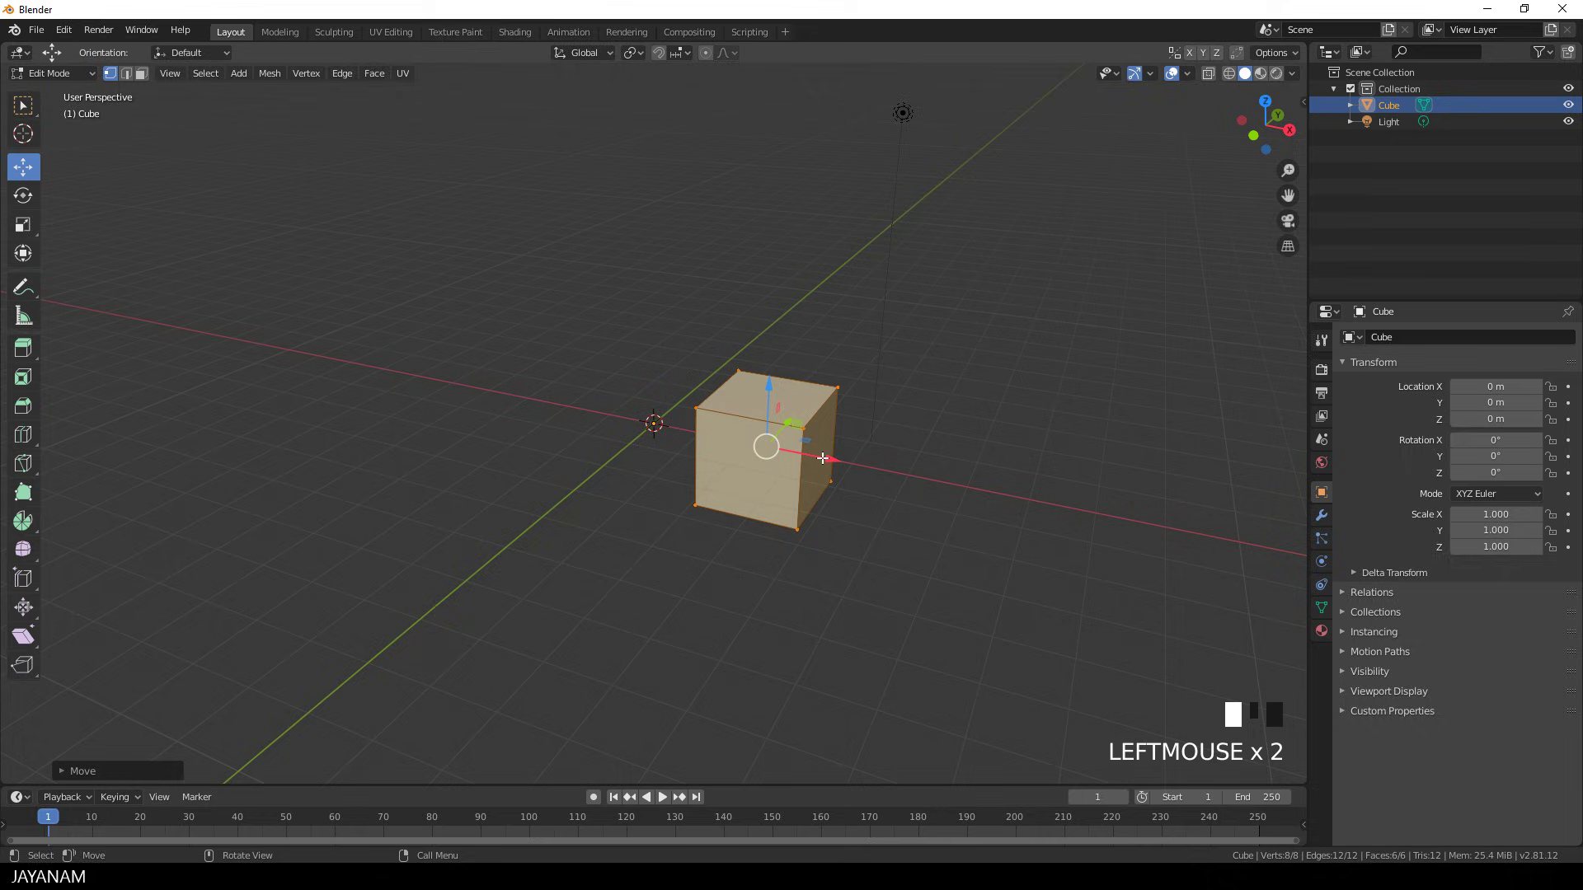
Give the offset cube a Mirror modifier across X.
click(1321, 514)
click(1431, 332)
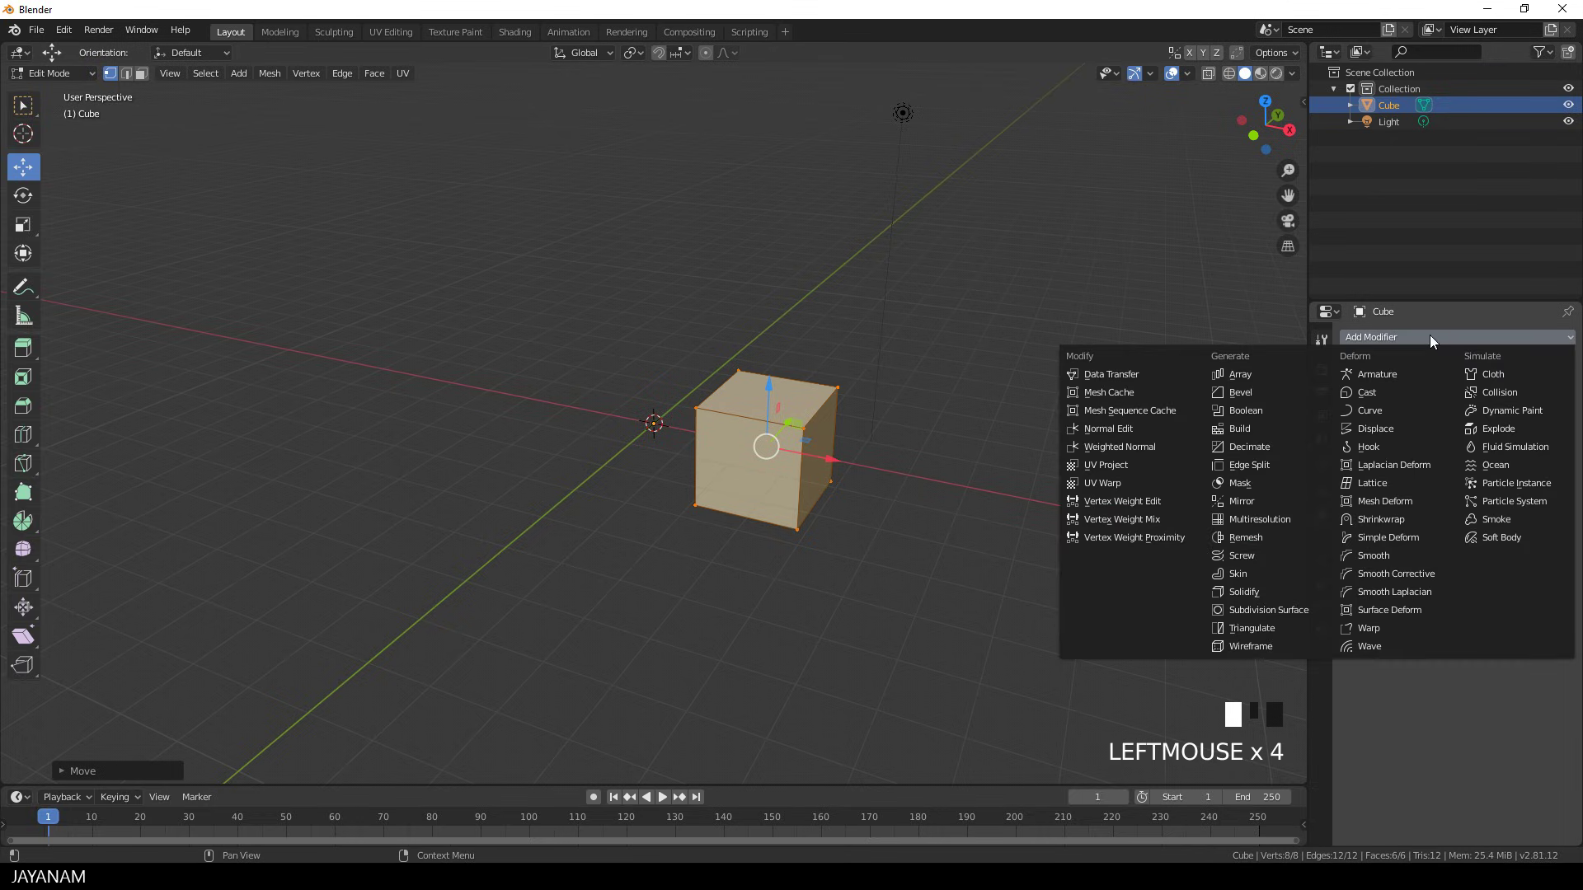
click(1261, 501)
middle_drag(884, 494, 896, 499)
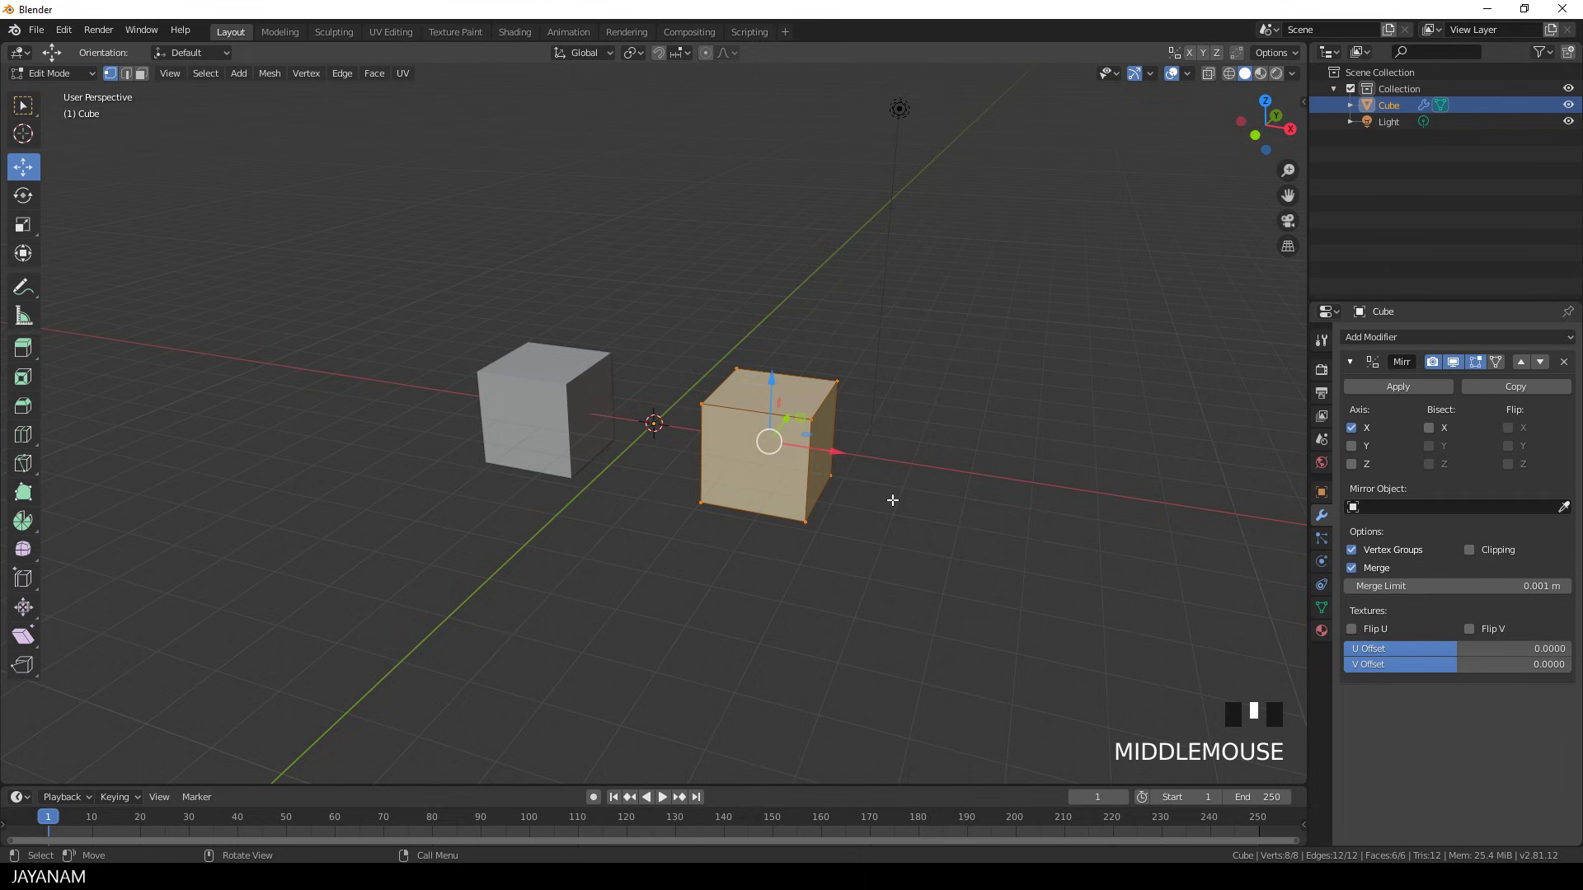
Add a loop cut and slide the top-front face along X to form a ramp.
key(ctrl+r)
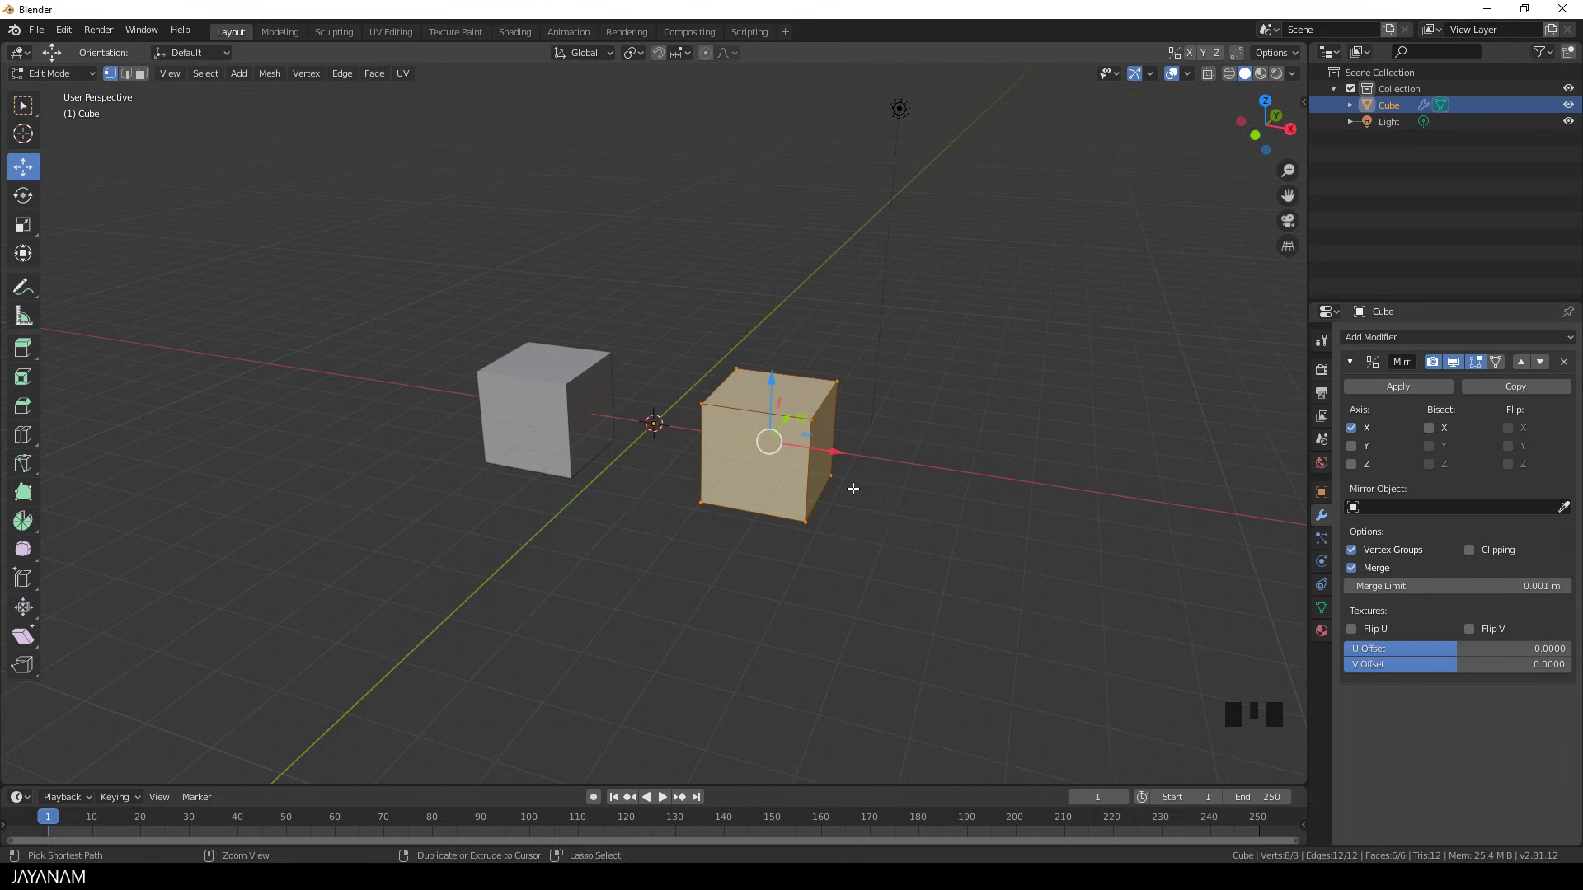
click(811, 477)
middle_drag(810, 476, 910, 480)
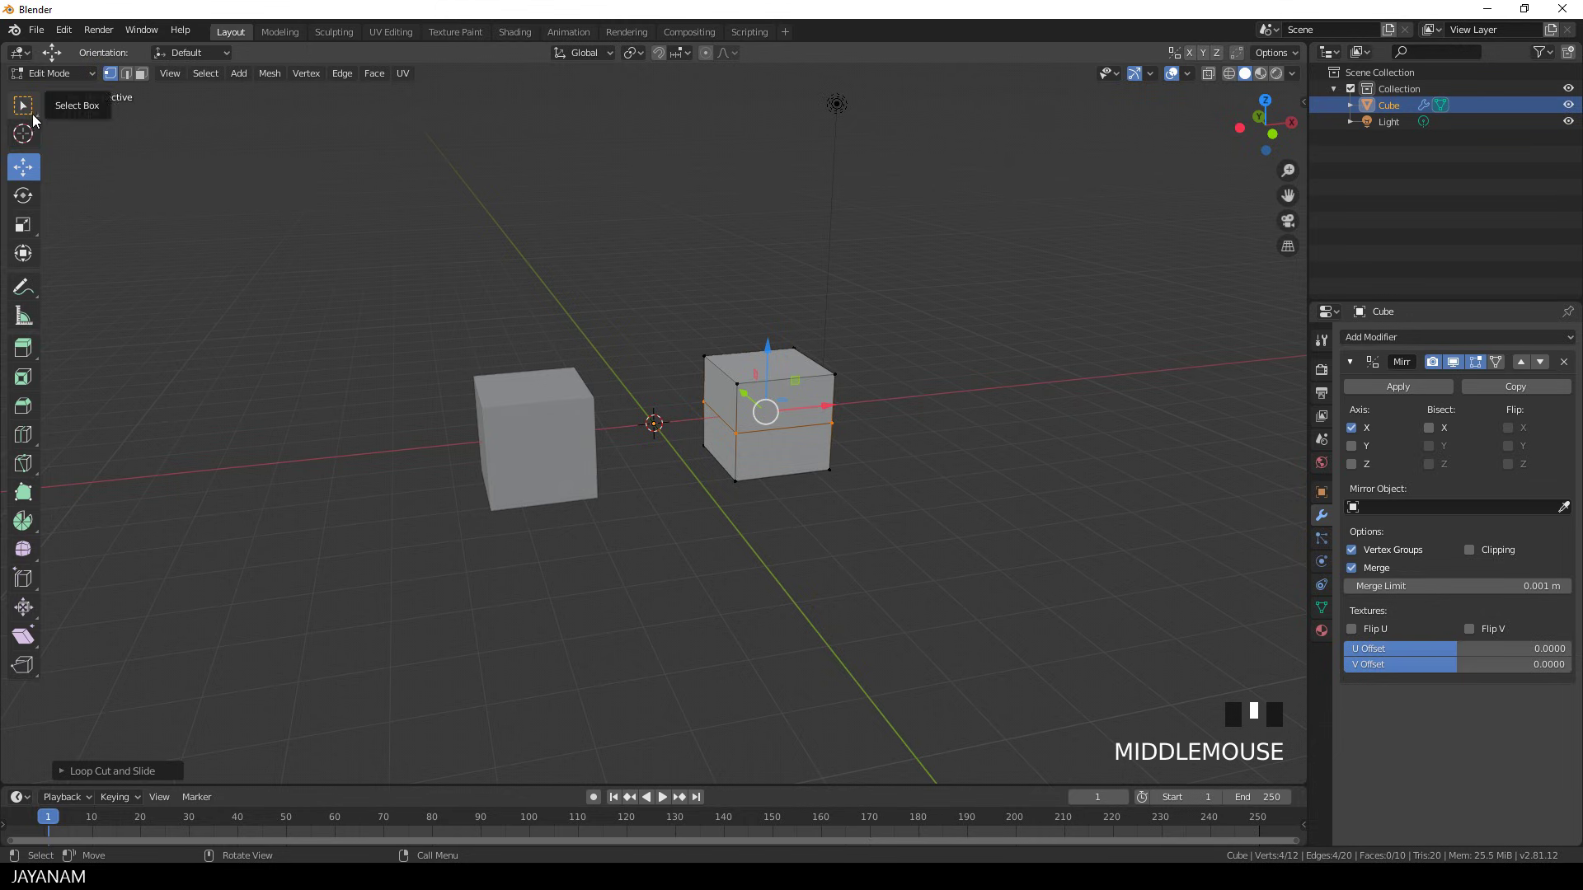
key(3)
click(614, 328)
click(724, 393)
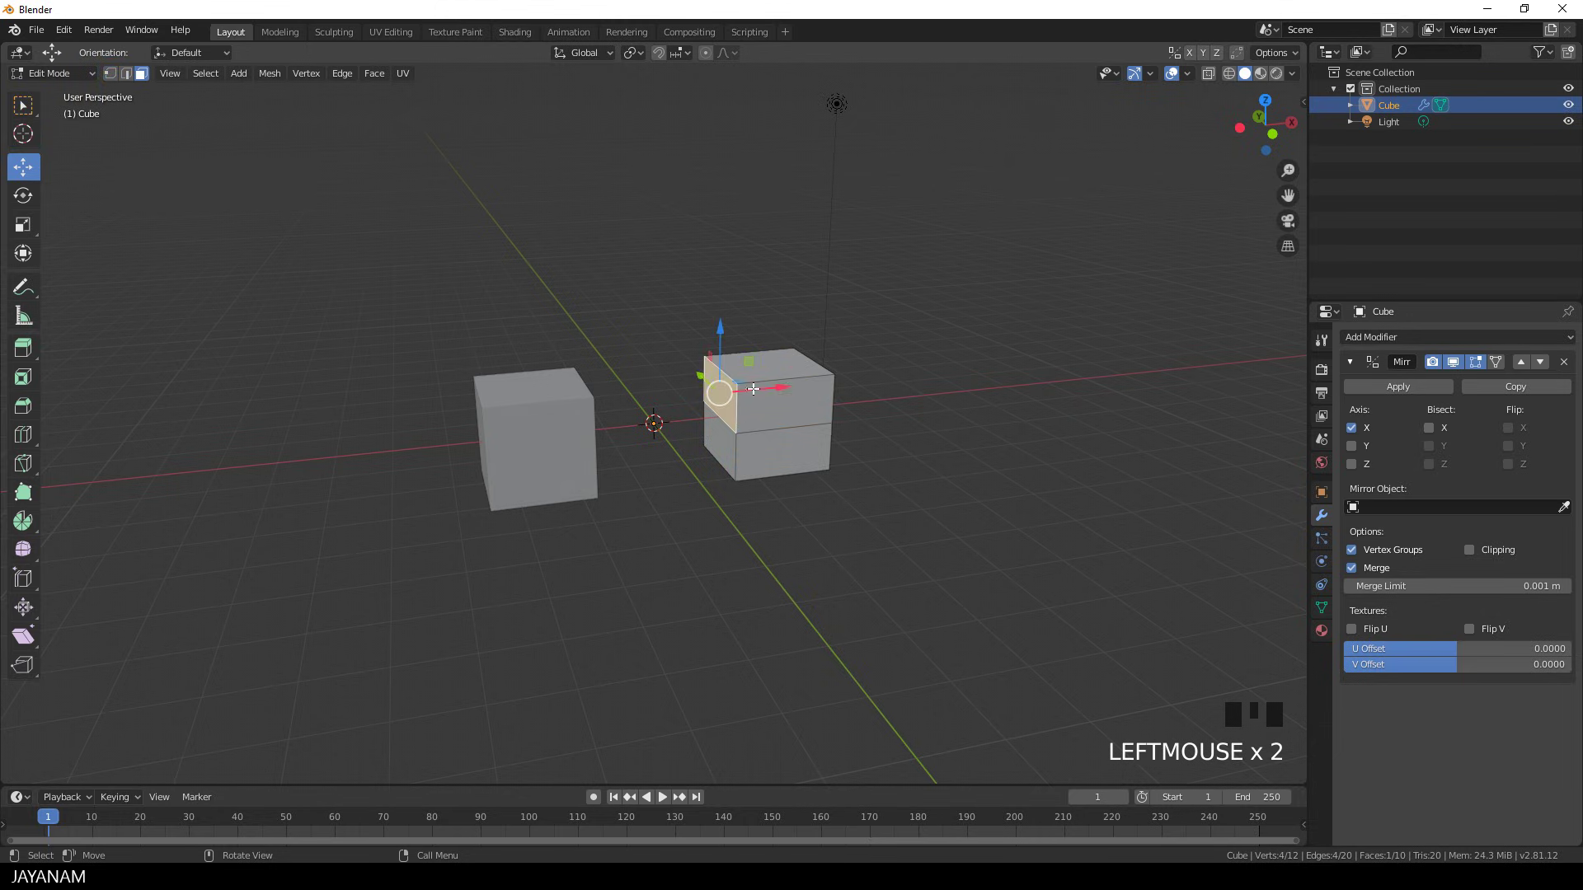
key(g)
key(x)
click(841, 376)
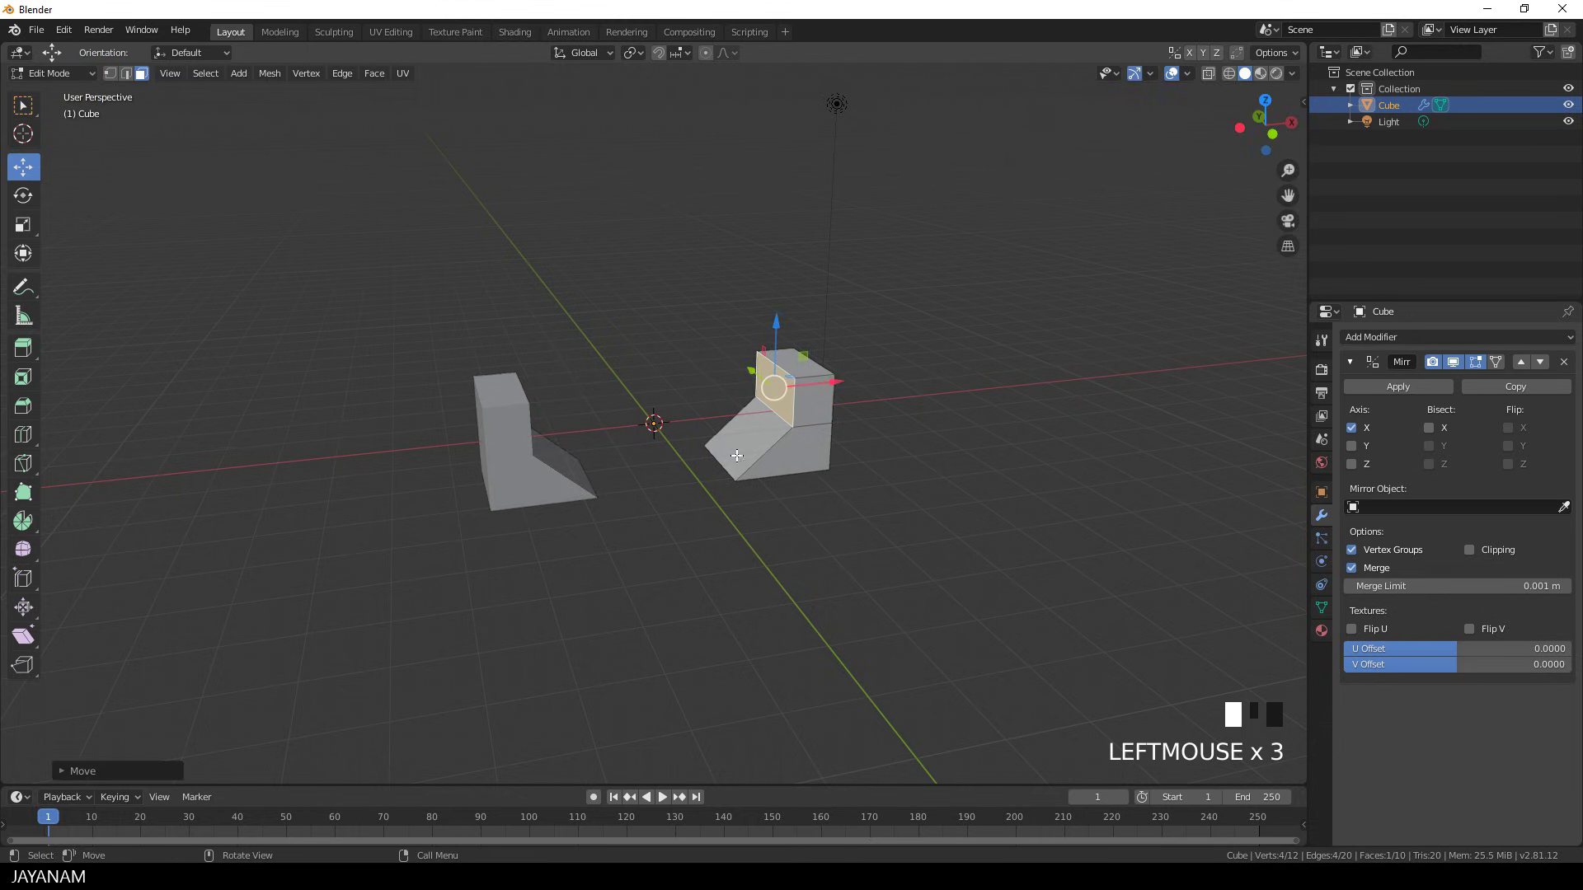
Bevel the lower edge of the sloped ramp face.
click(724, 463)
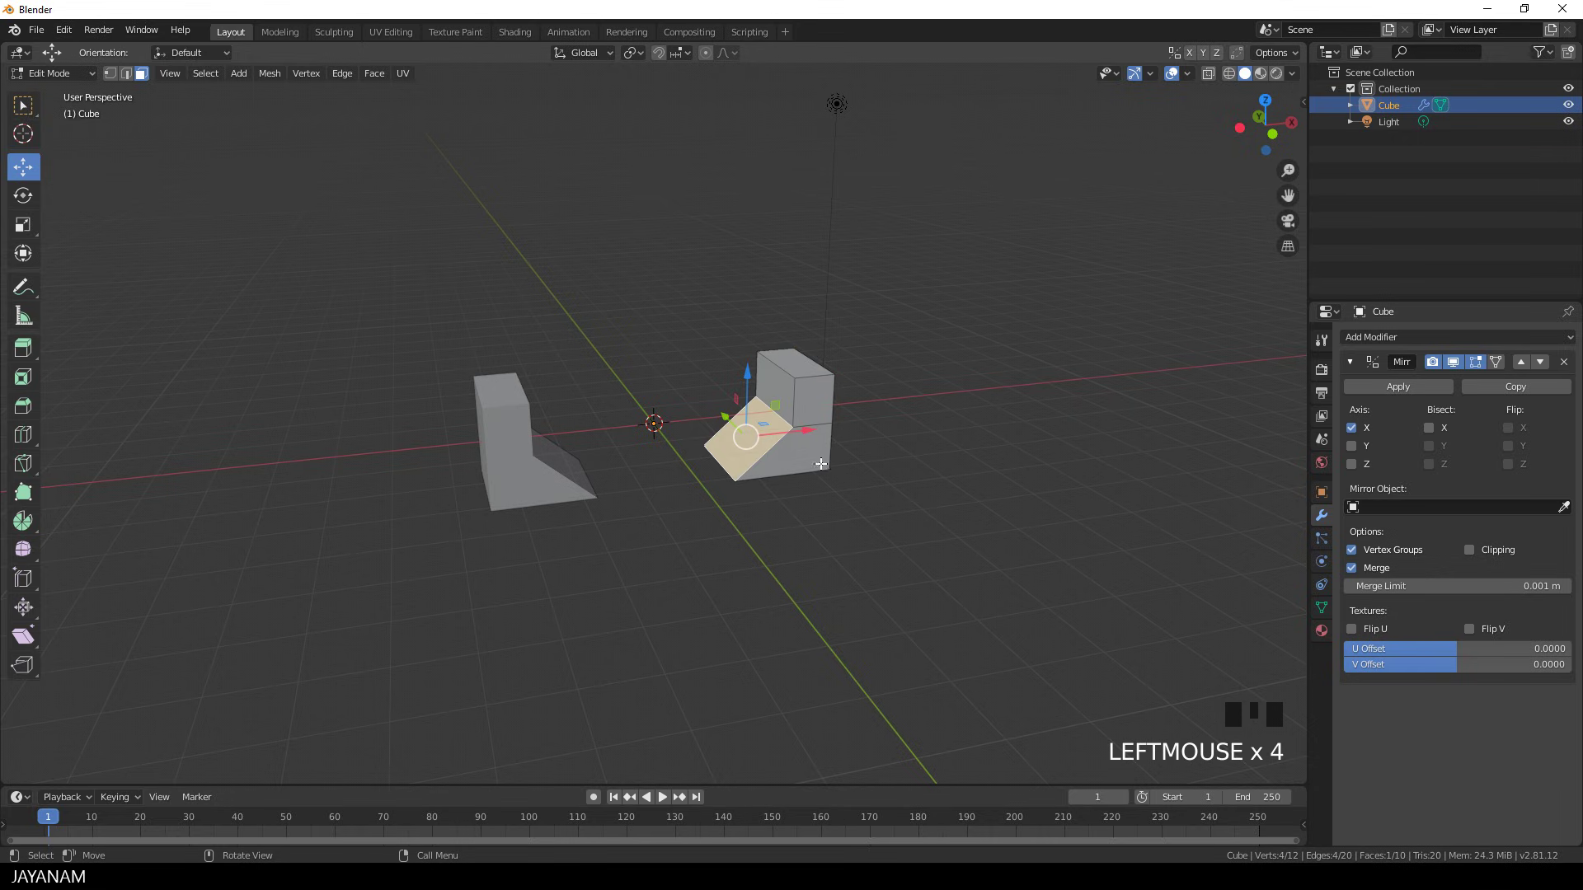
click(125, 73)
click(717, 464)
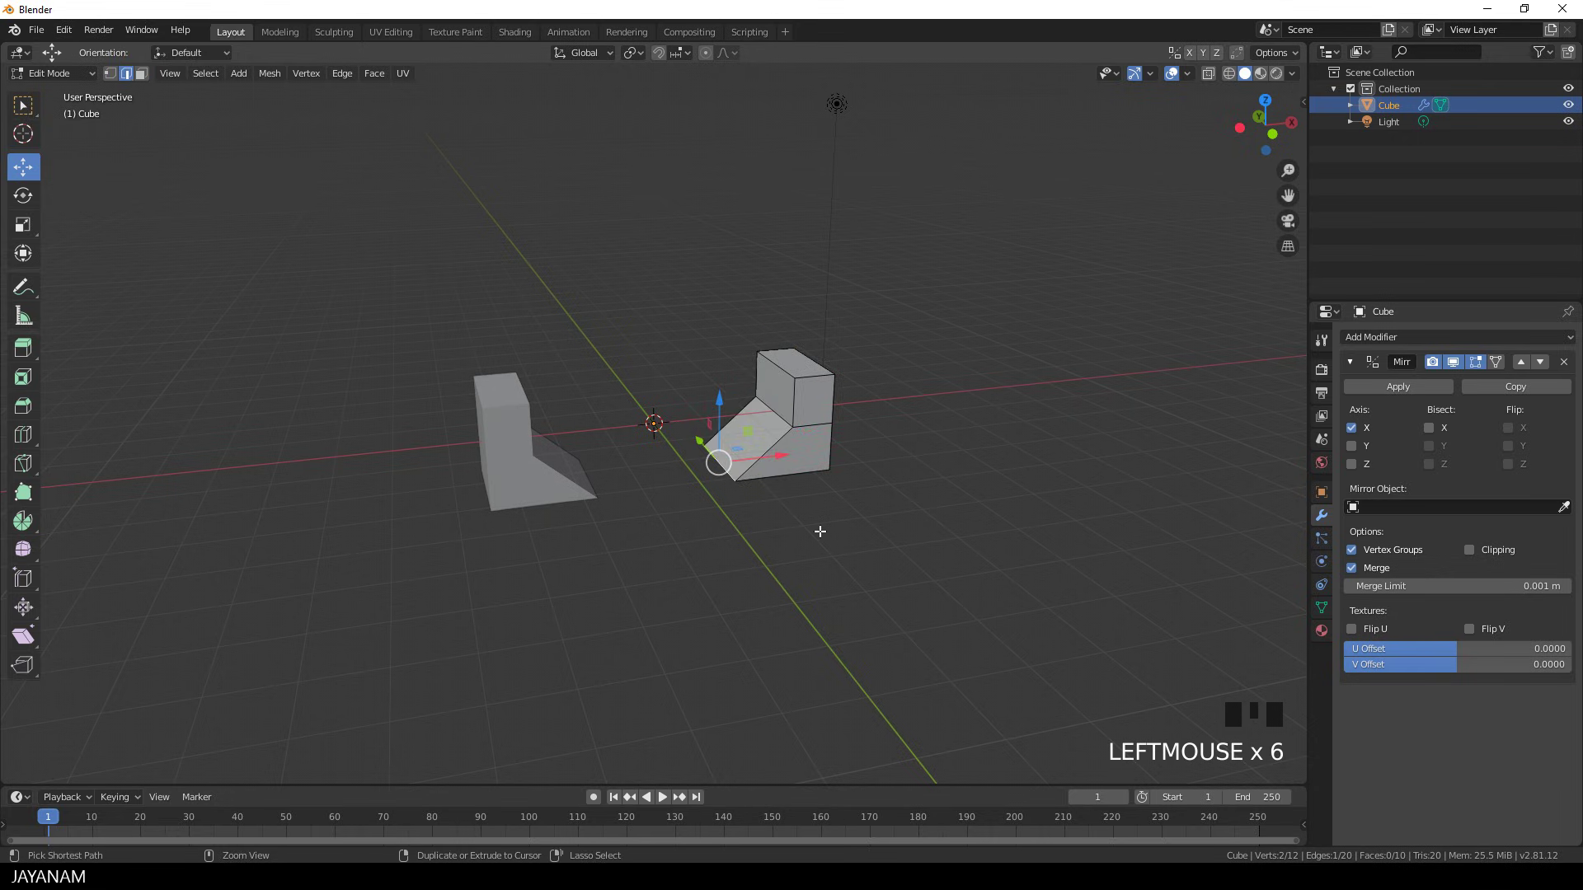
key(ctrl+b)
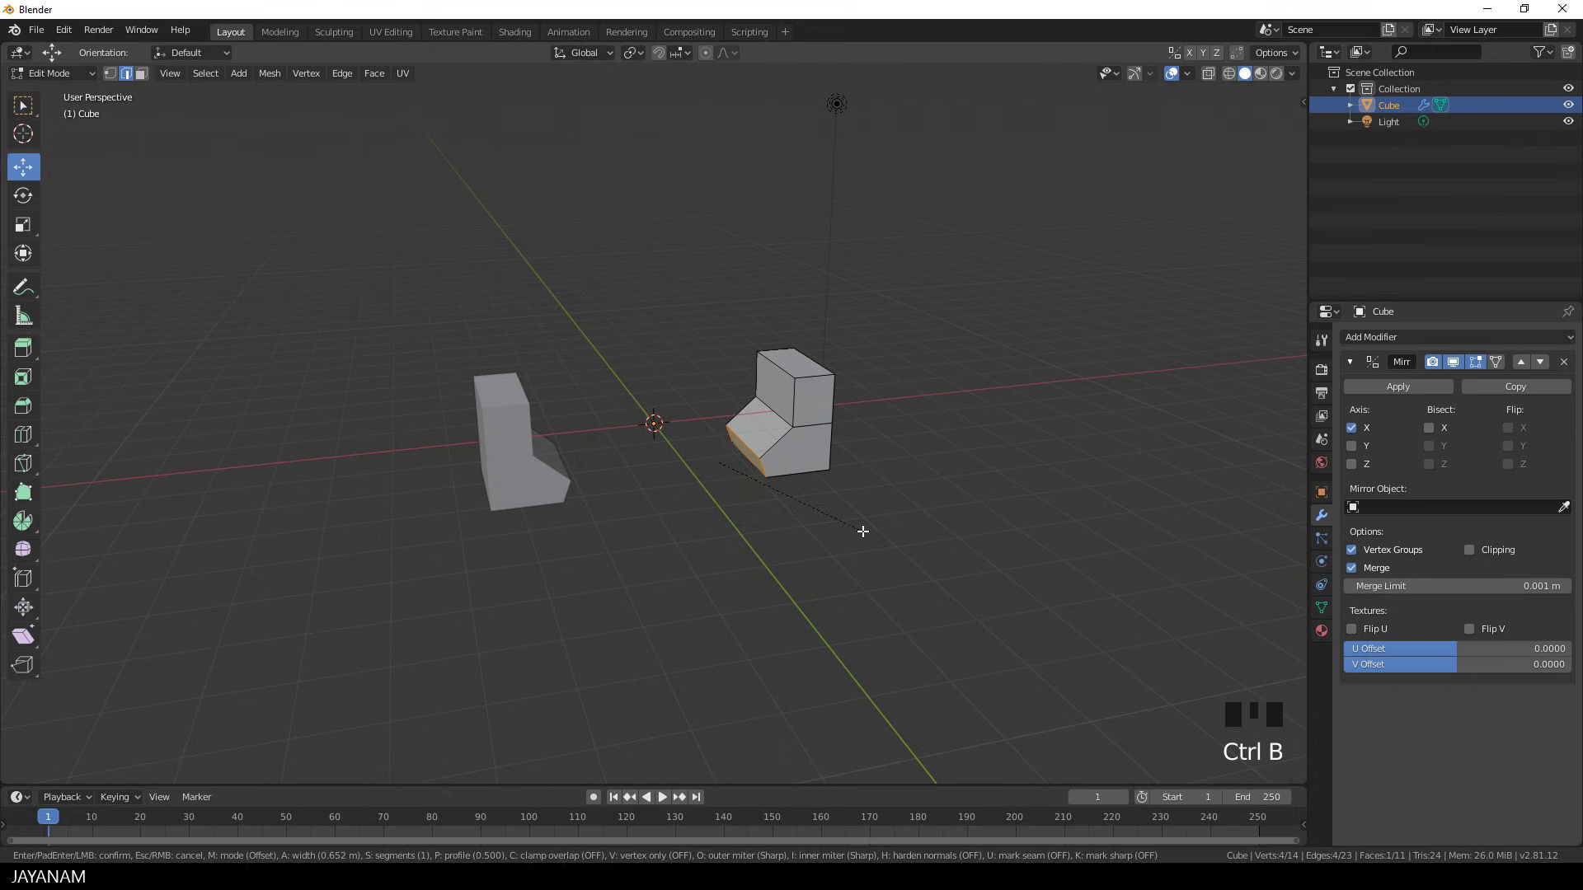
click(864, 532)
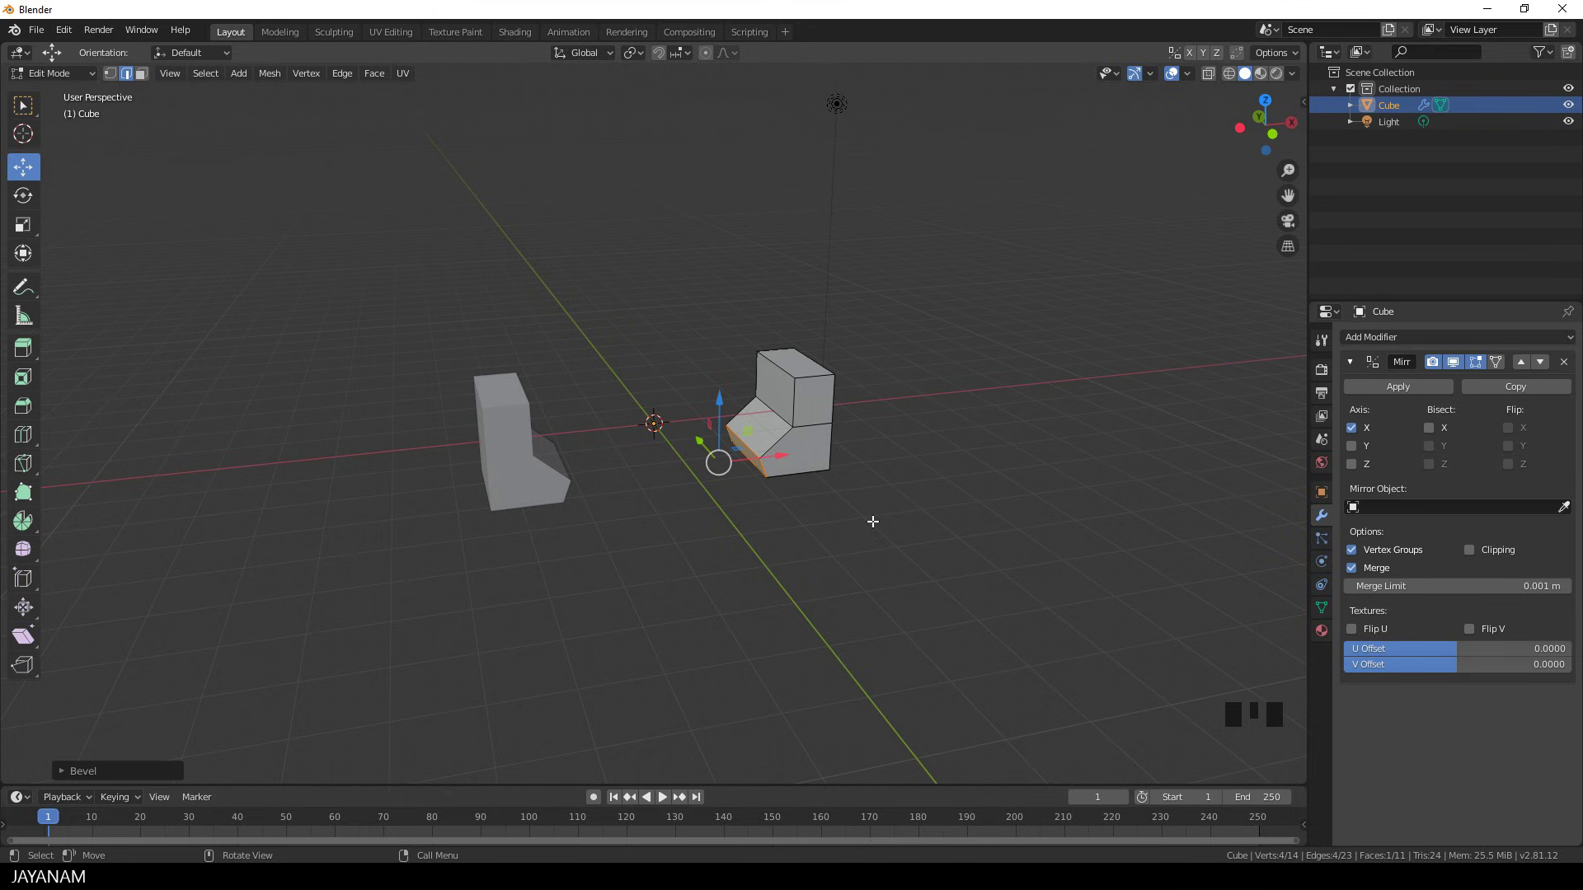
mouse_move(873, 521)
middle_down()
mouse_move(793, 518)
mouse_move(810, 519)
middle_up()
Move the whole mesh along X, then clear the selection.
key(a)
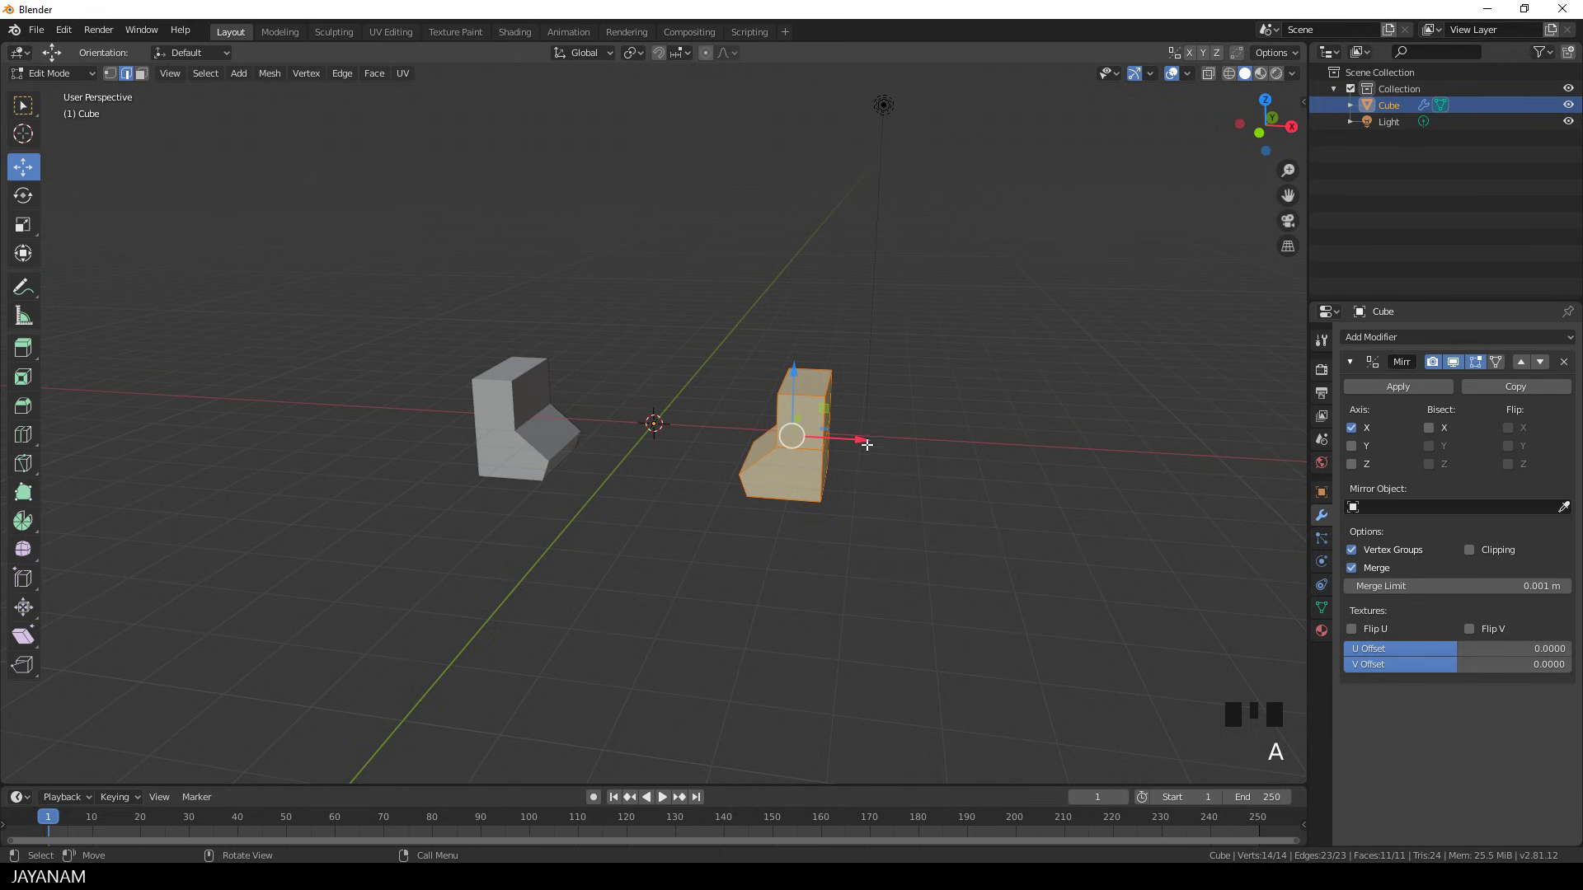
key(g)
key(x)
click(812, 453)
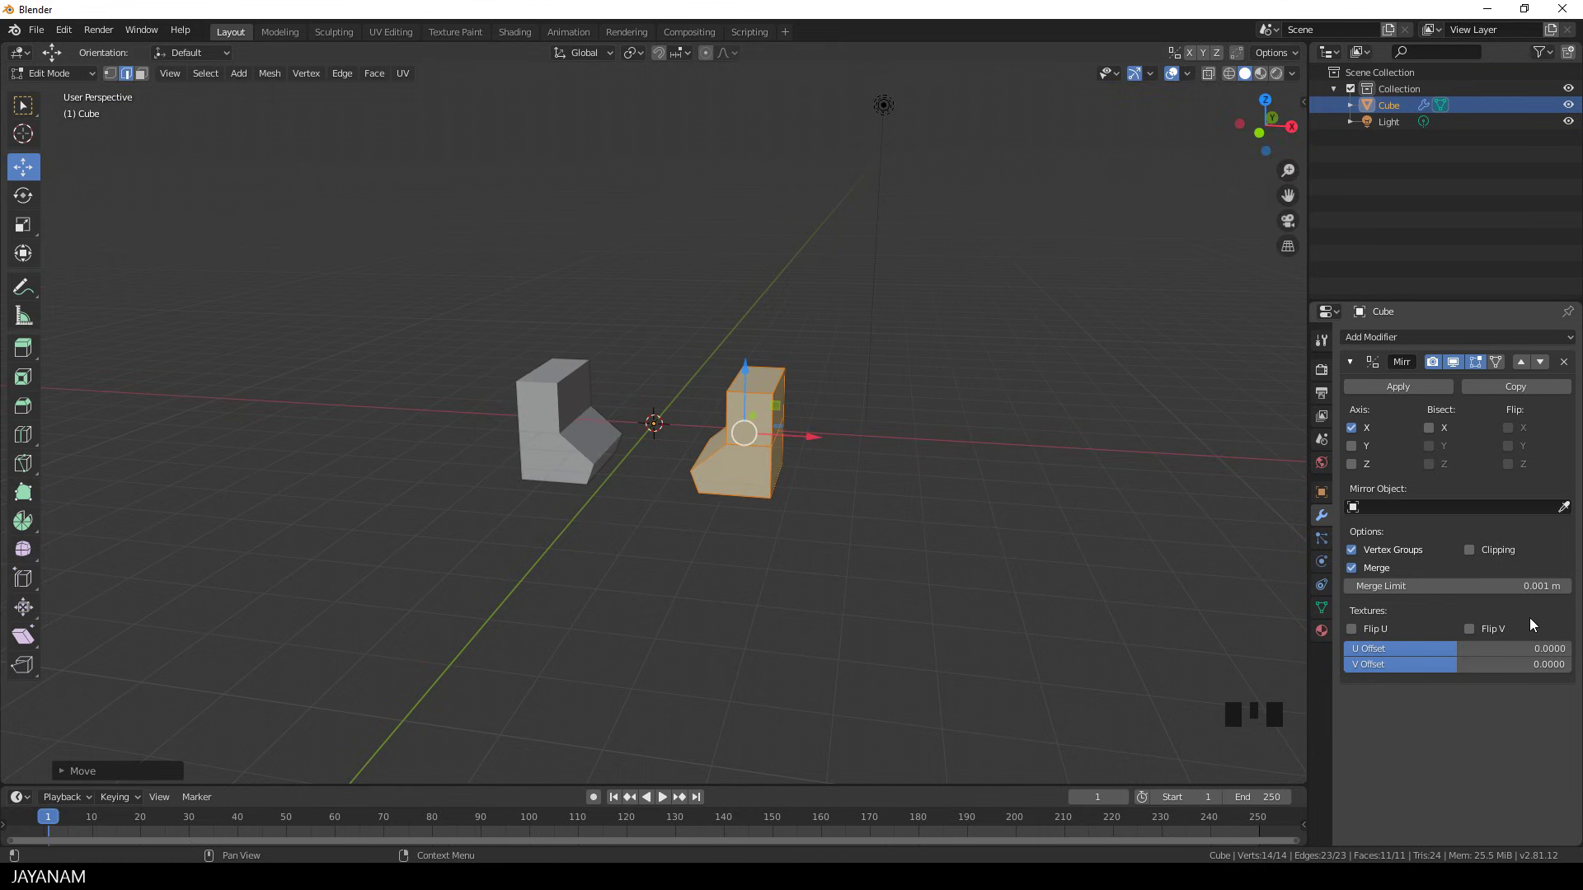
mouse_move(742, 446)
middle_down()
mouse_move(707, 462)
mouse_move(757, 480)
middle_up()
click(707, 461)
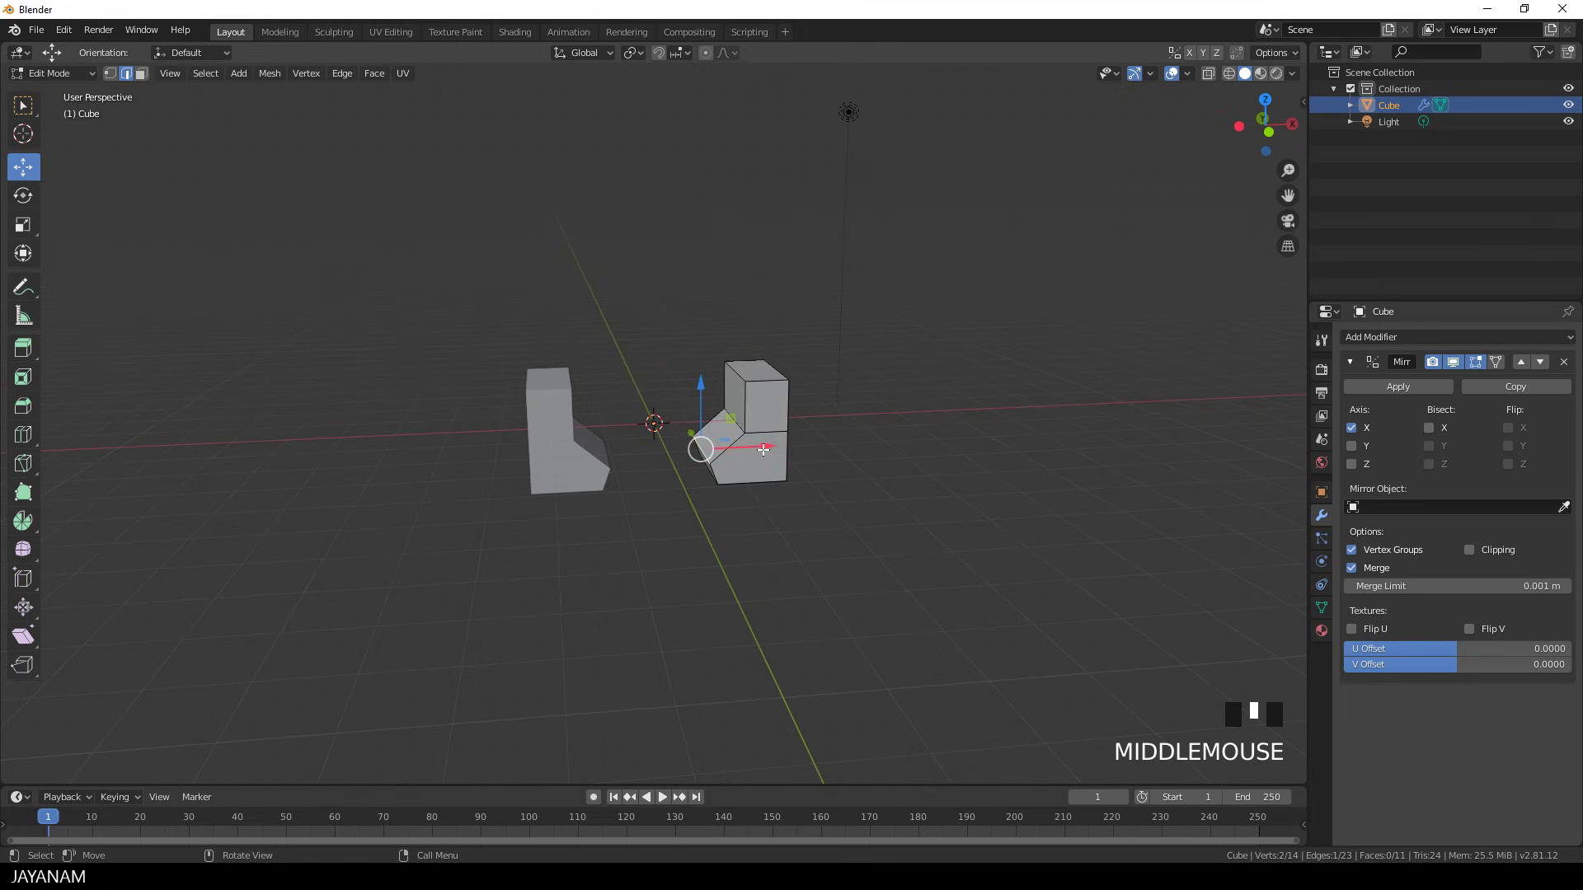
mouse_move(762, 445)
mouse_down()
mouse_move(528, 467)
mouse_move(655, 446)
mouse_up()
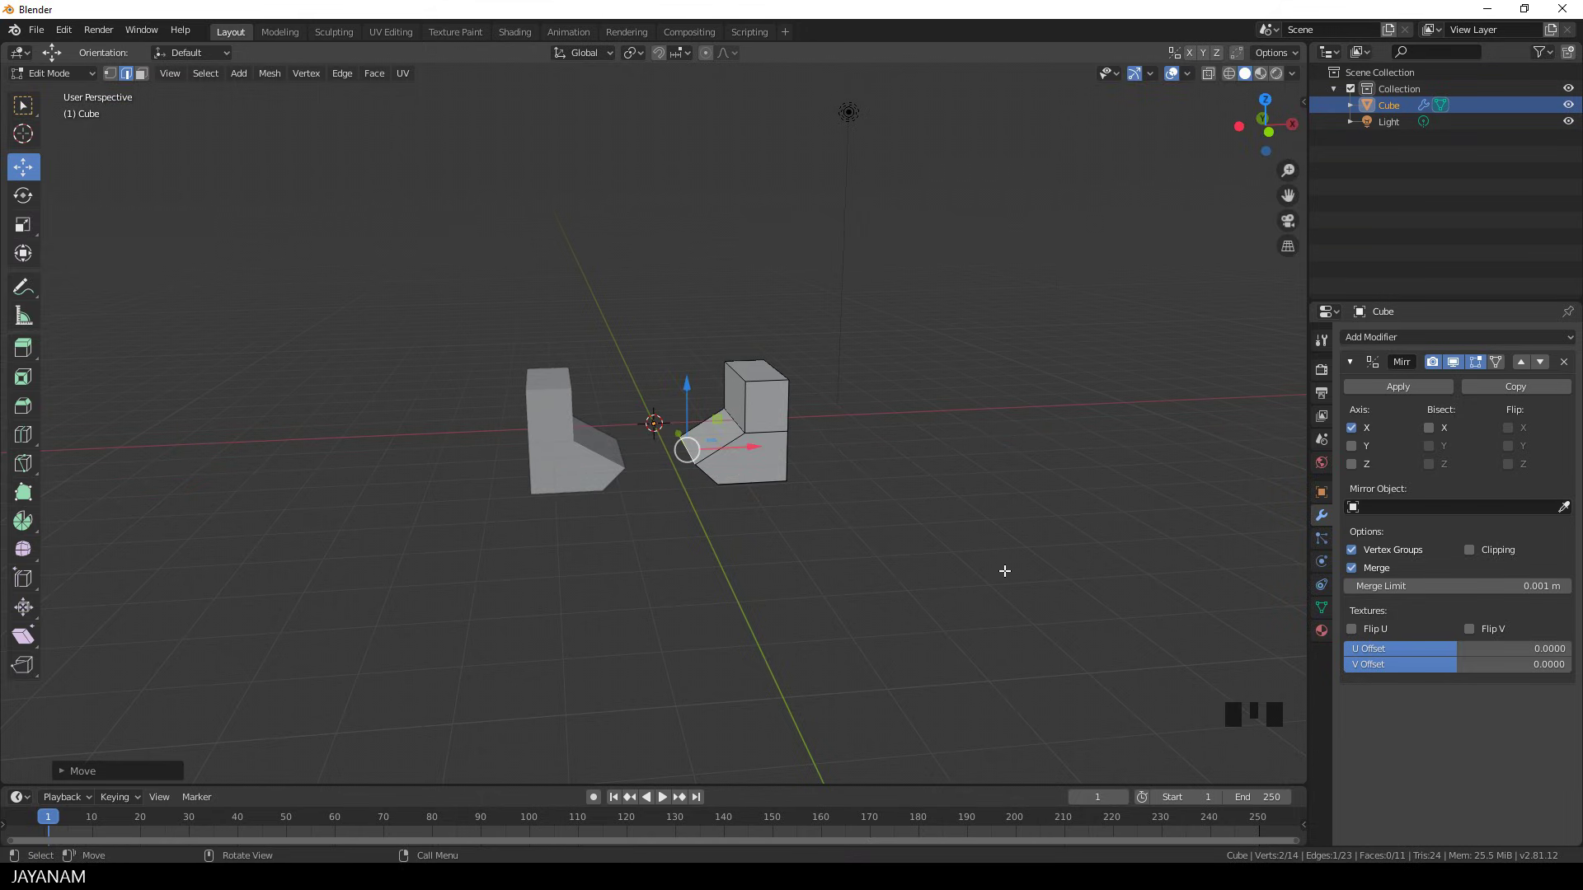
Enable mirror clipping and stretch the ramp geometry along X toward the mirror centre.
click(1469, 548)
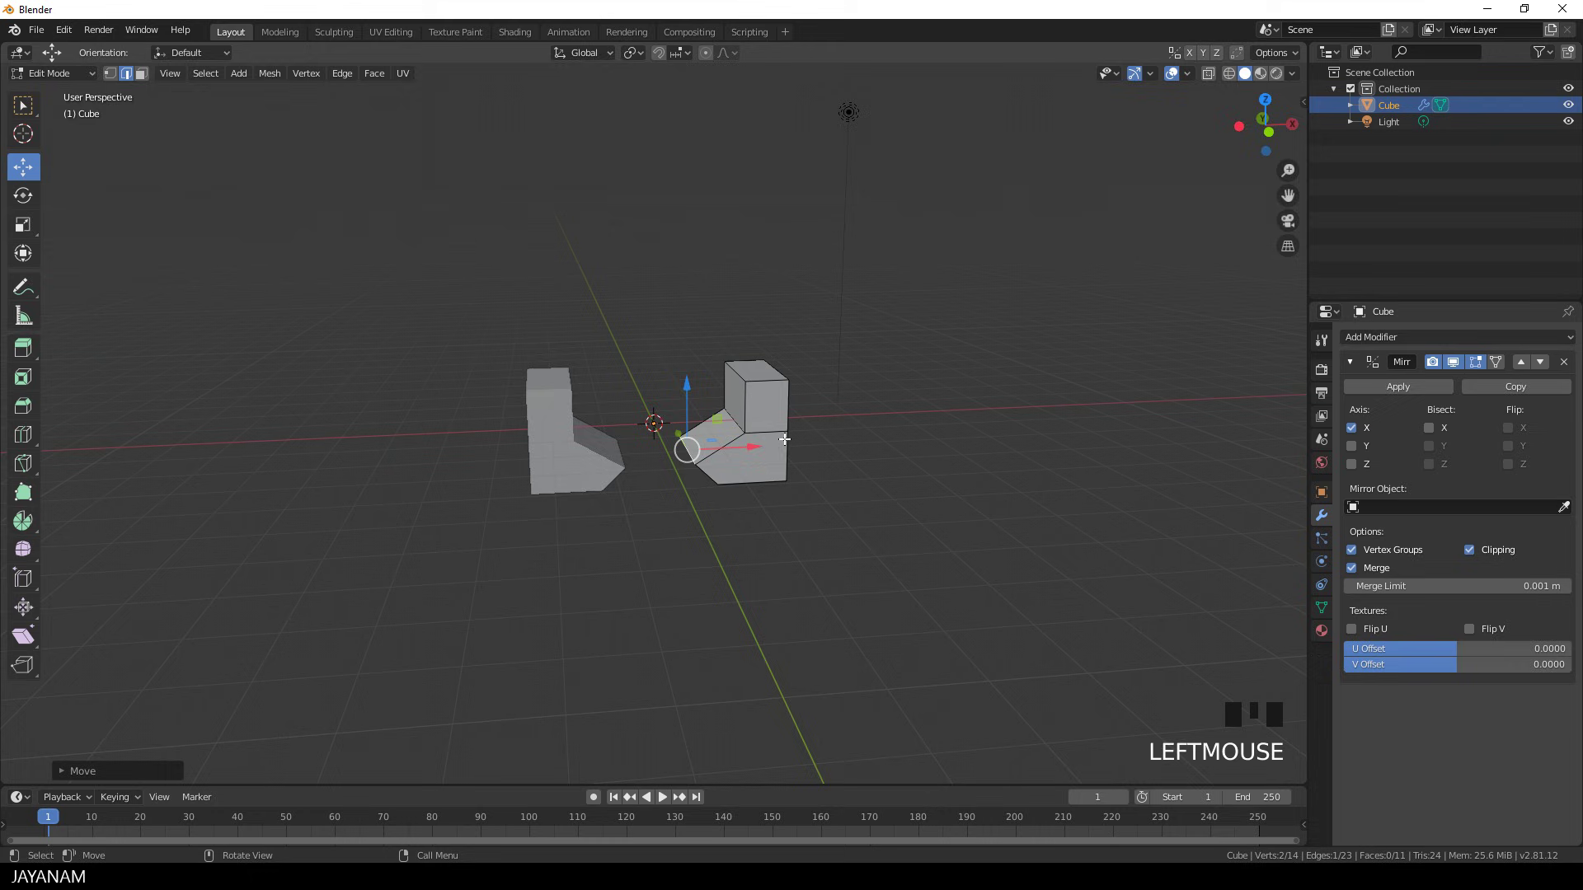
drag(750, 443, 684, 464)
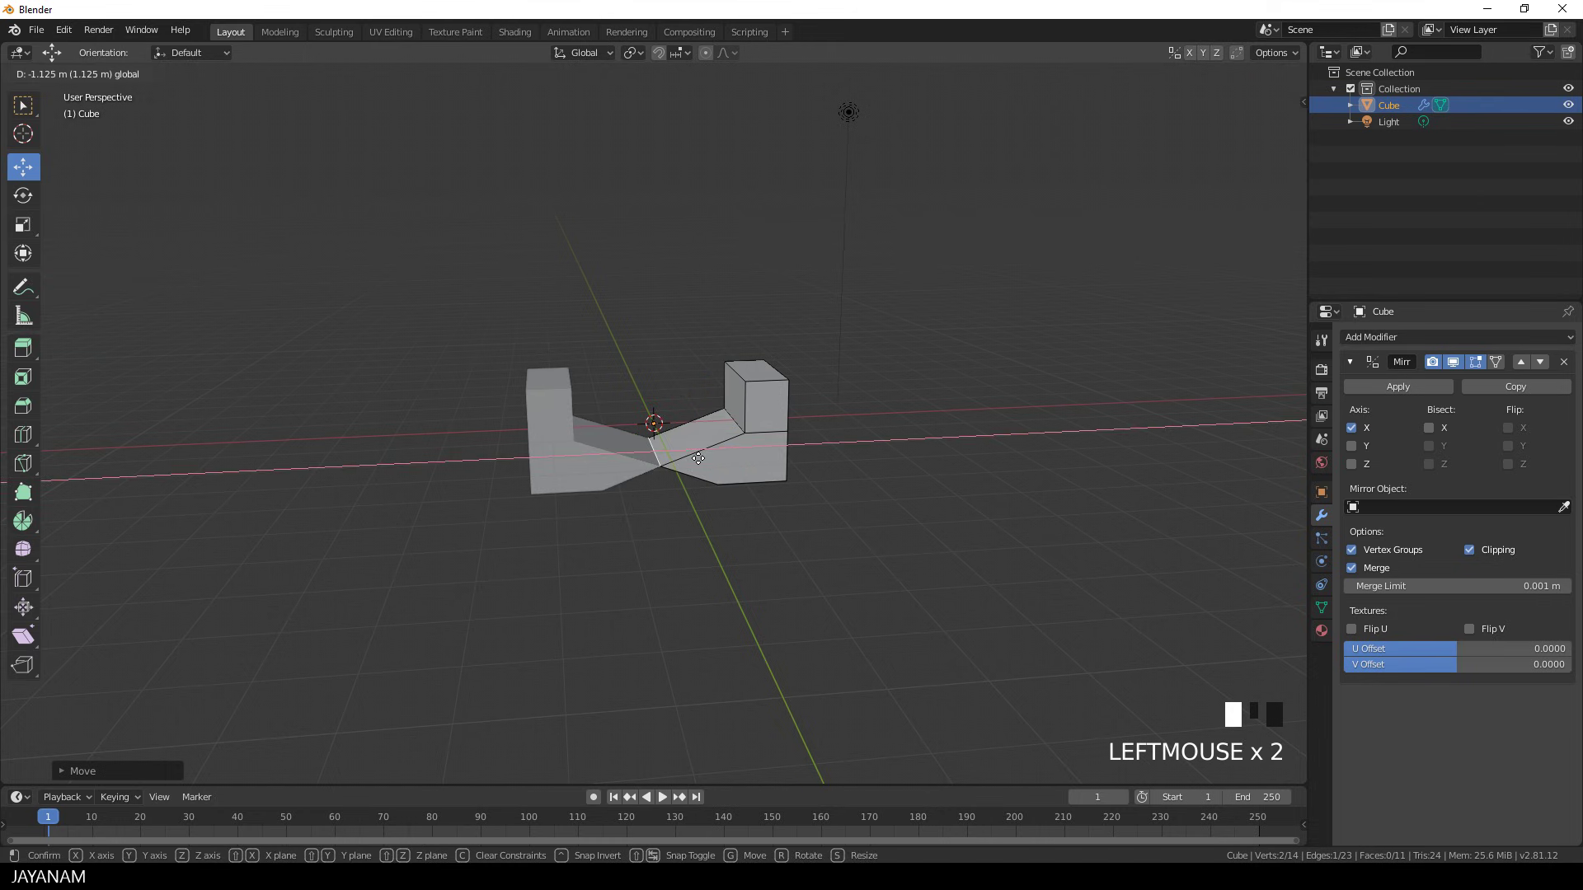
click(684, 463)
middle_drag(684, 463, 715, 478)
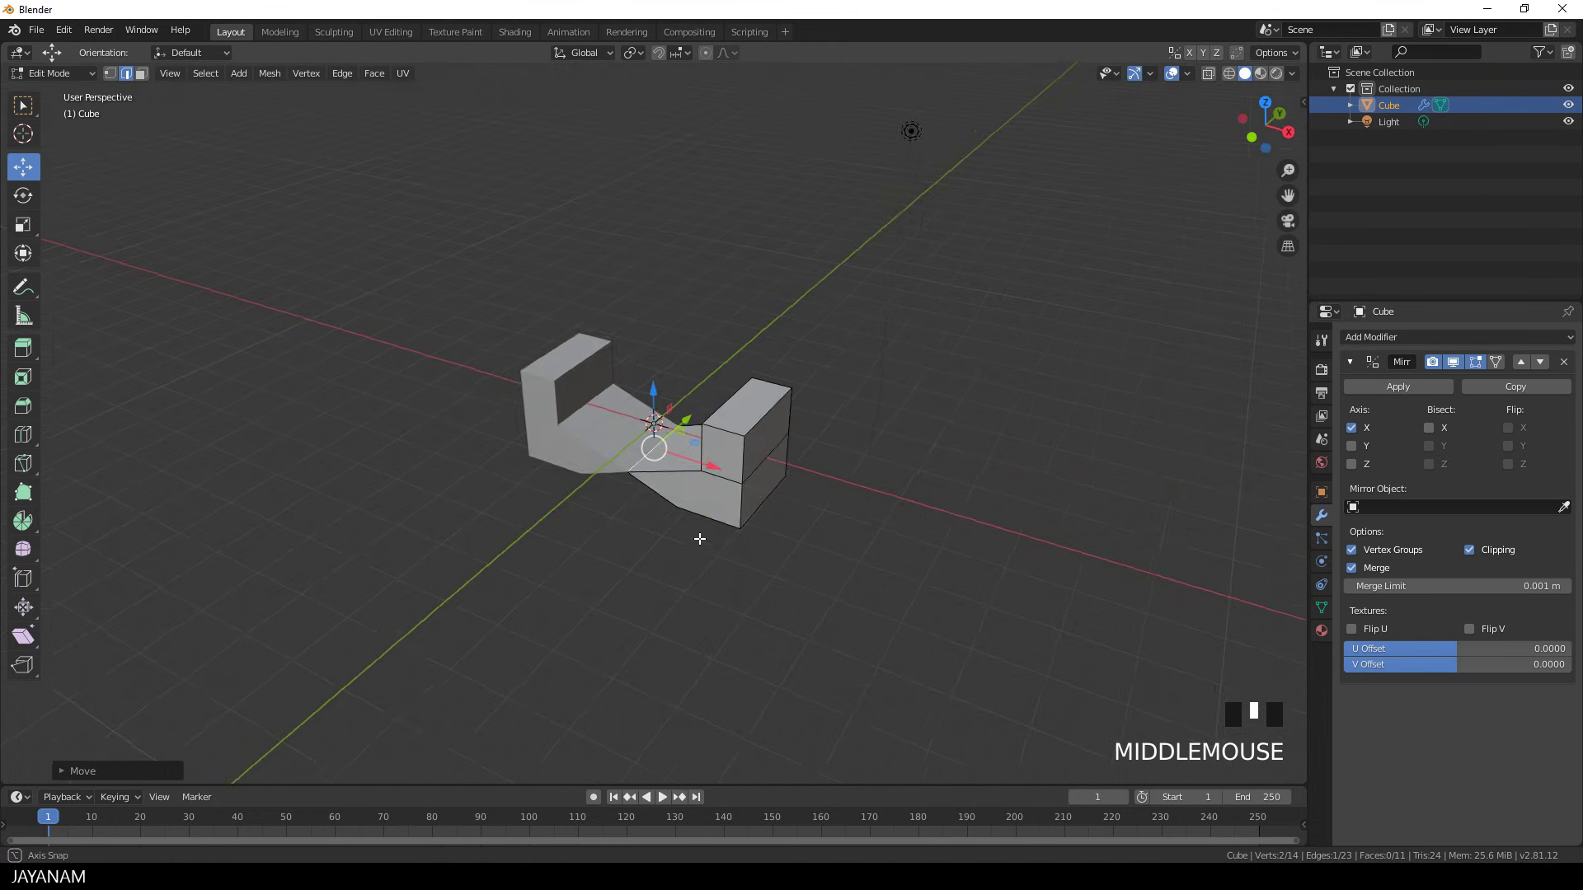
scroll(715, 479, up, 2)
drag(714, 479, 645, 460)
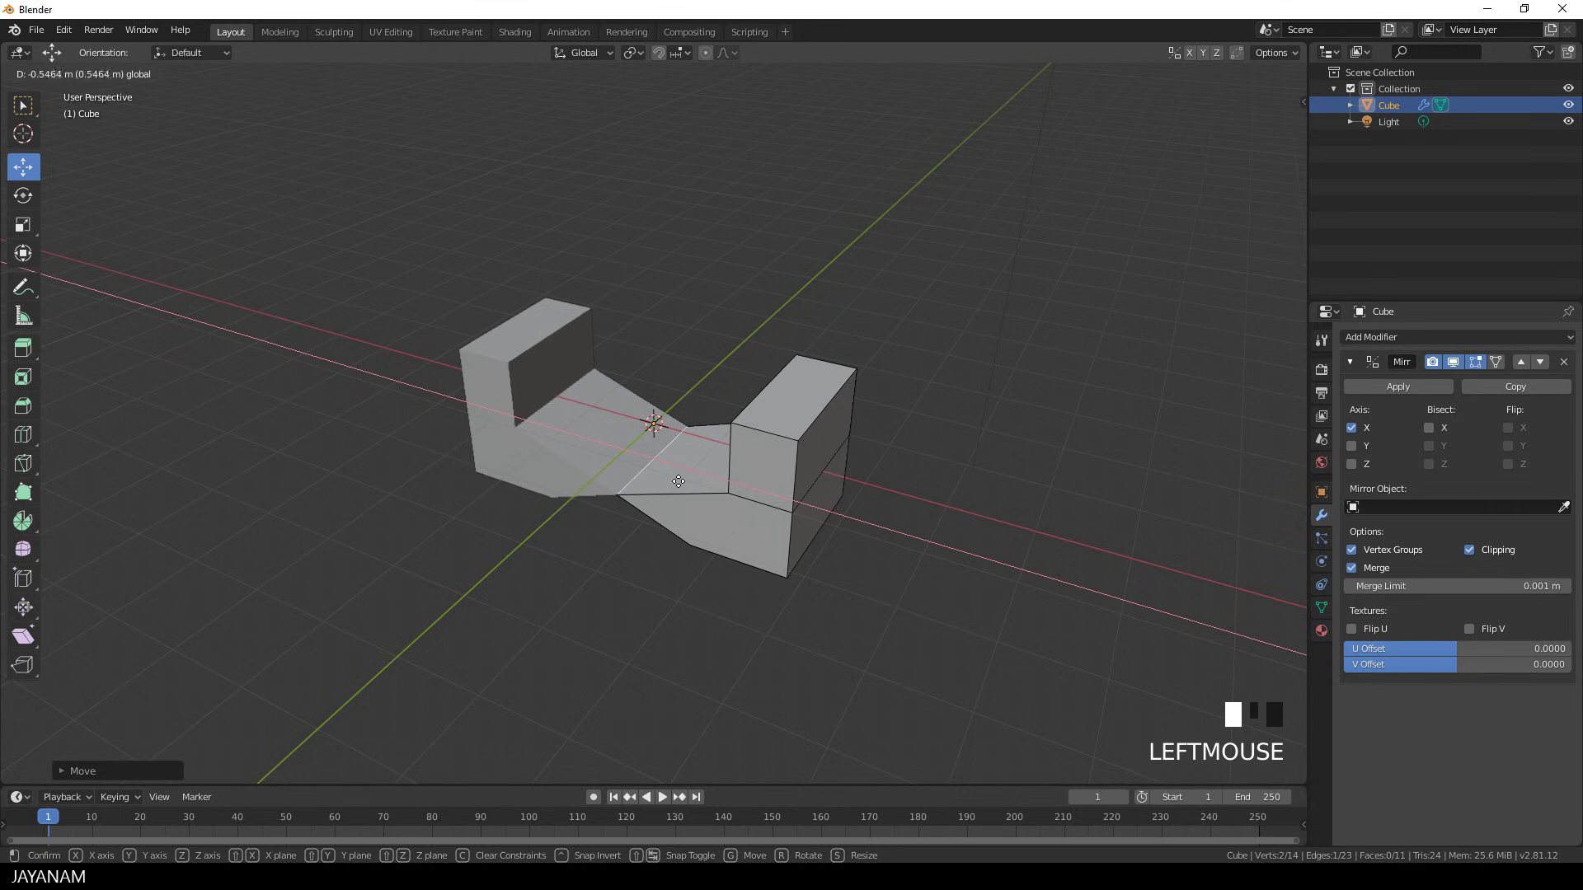
click(644, 460)
middle_drag(656, 470, 643, 457)
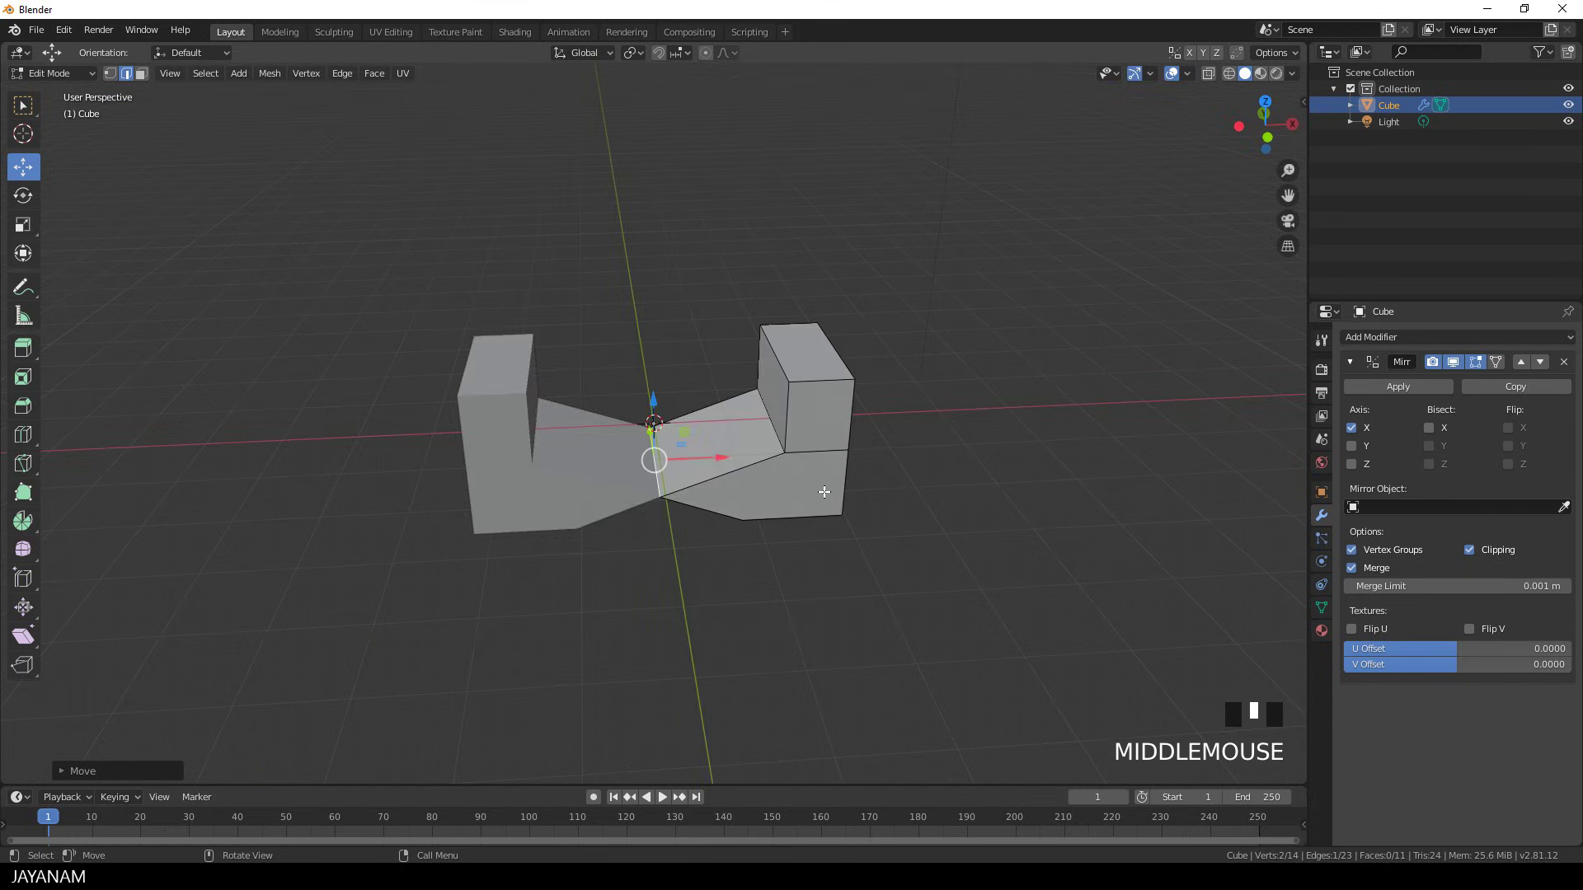
drag(715, 459, 751, 464)
click(749, 464)
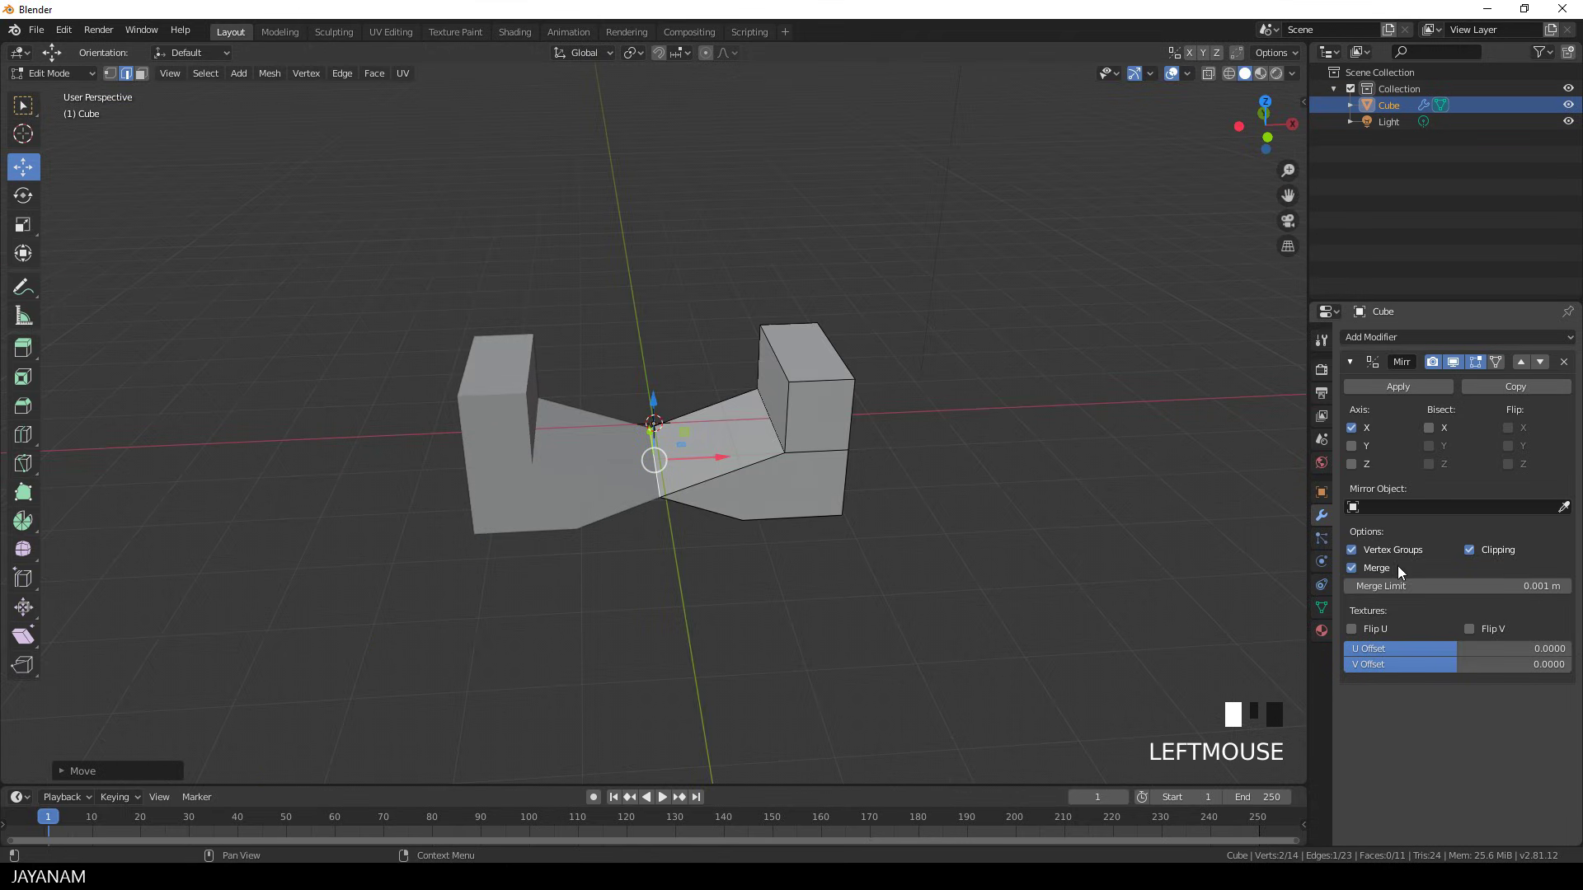
Undo the last two changes, keeping the slanted lower front.
key(ctrl+z)
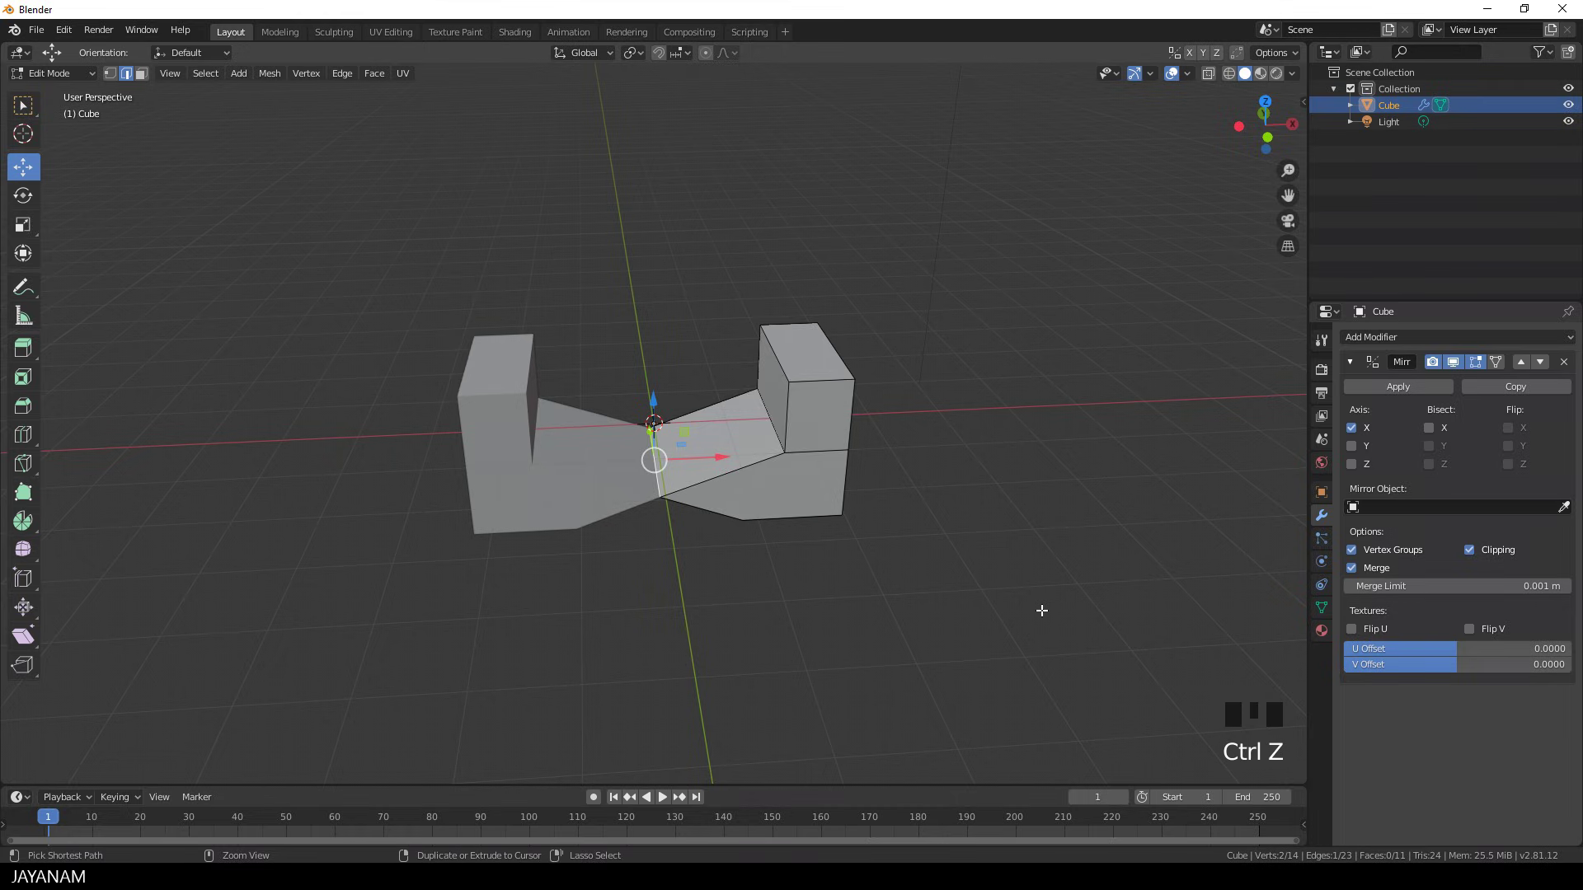
key(ctrl+z)
key(ctrl+z)
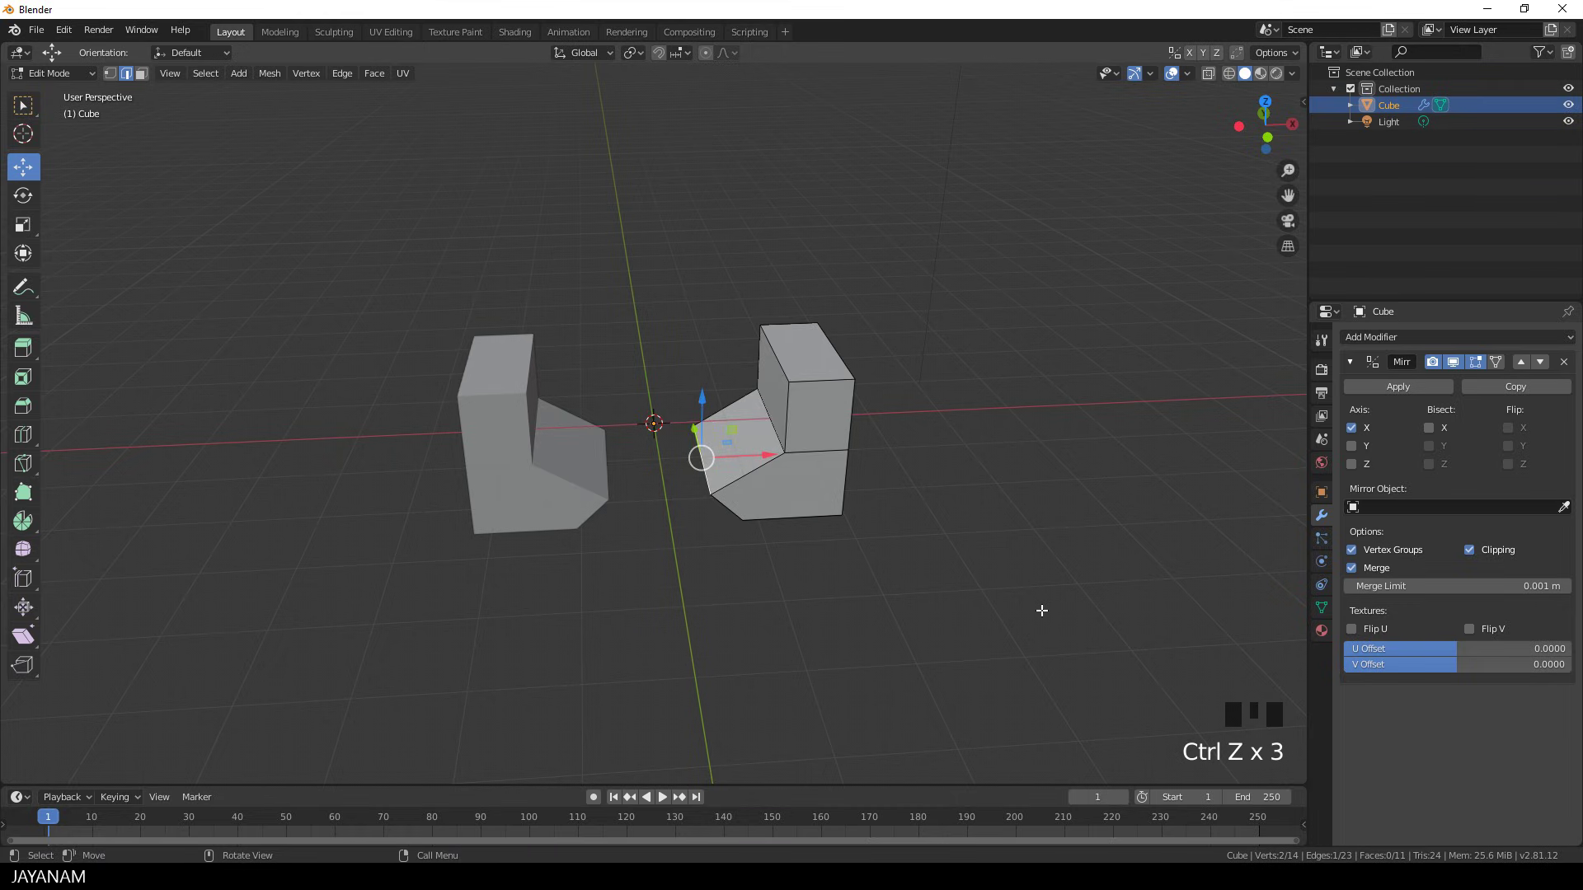
middle_drag(885, 520, 899, 496)
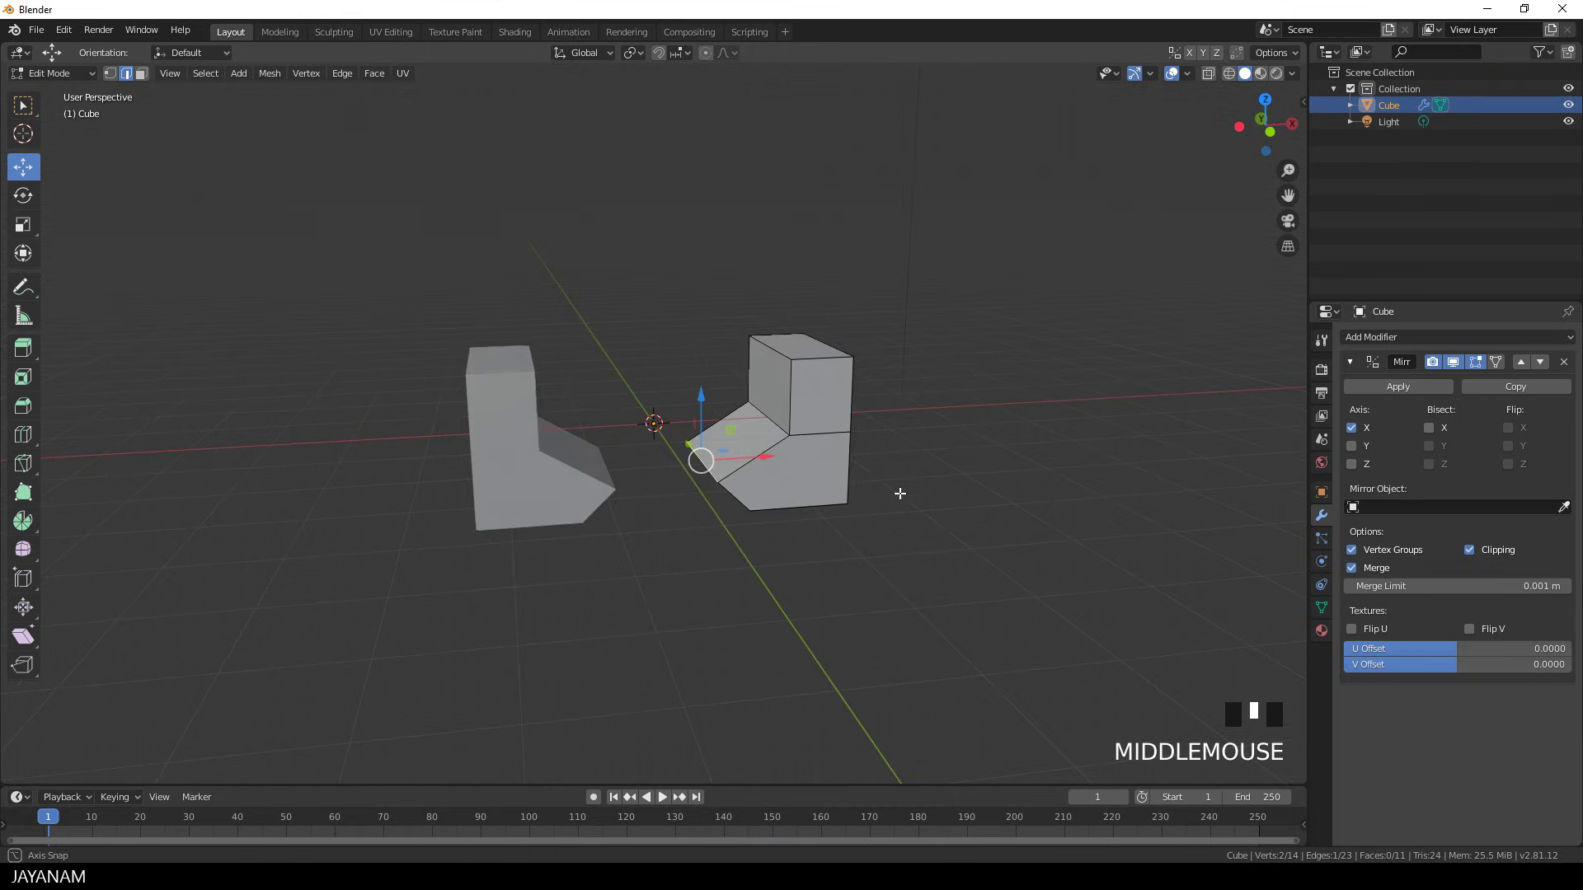
Bevel the lower front edge with 6 segments, then turn off Clipping and raise Merge Limit.
key(ctrl+b)
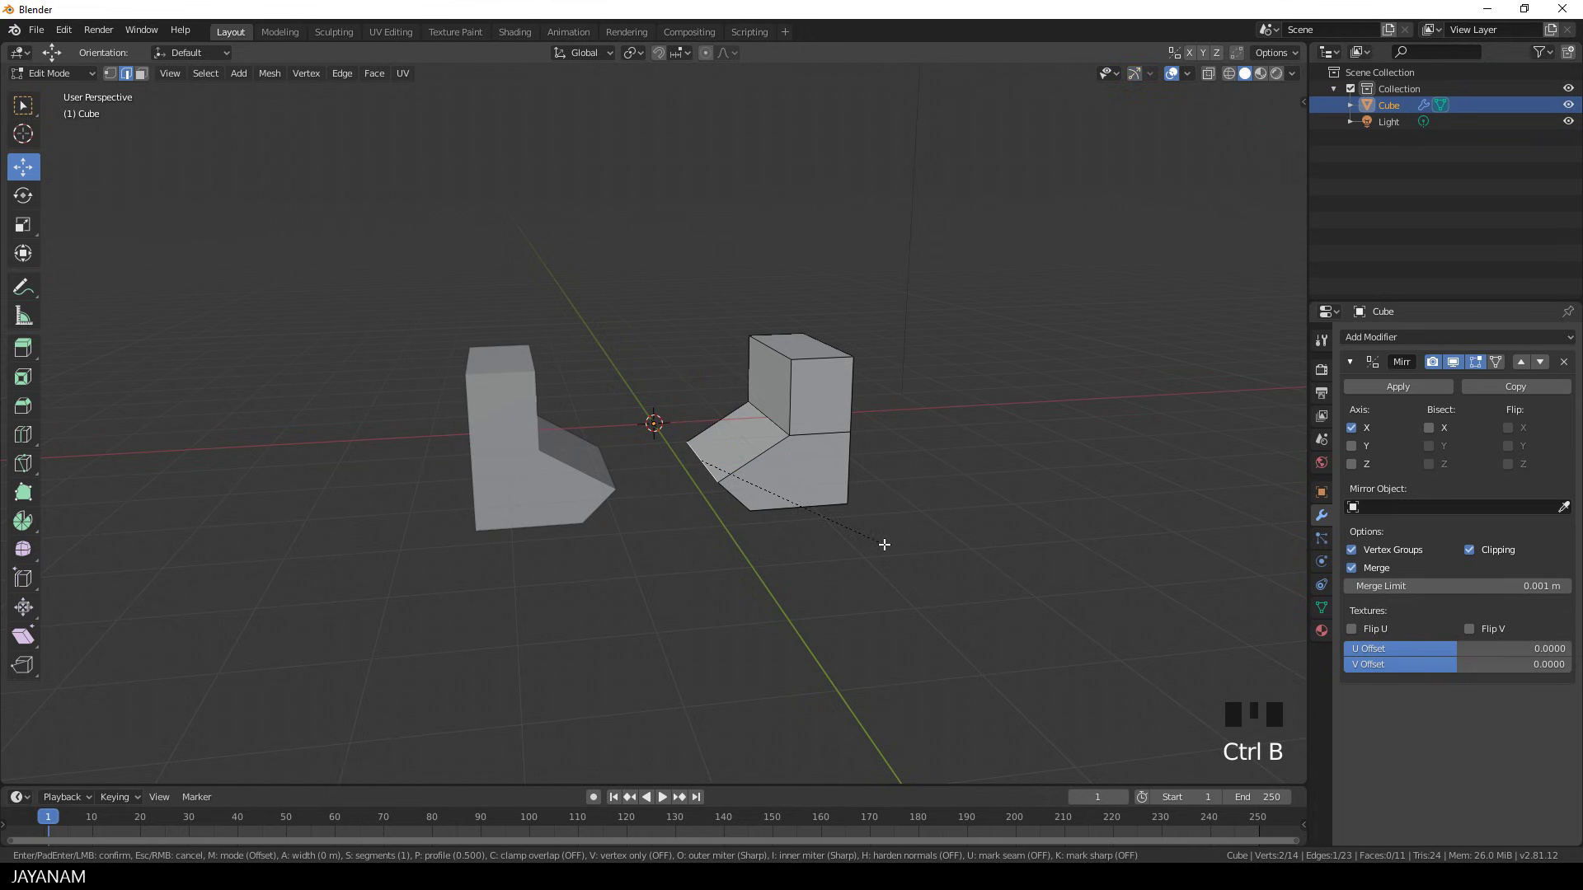
scroll(913, 552, up, 3)
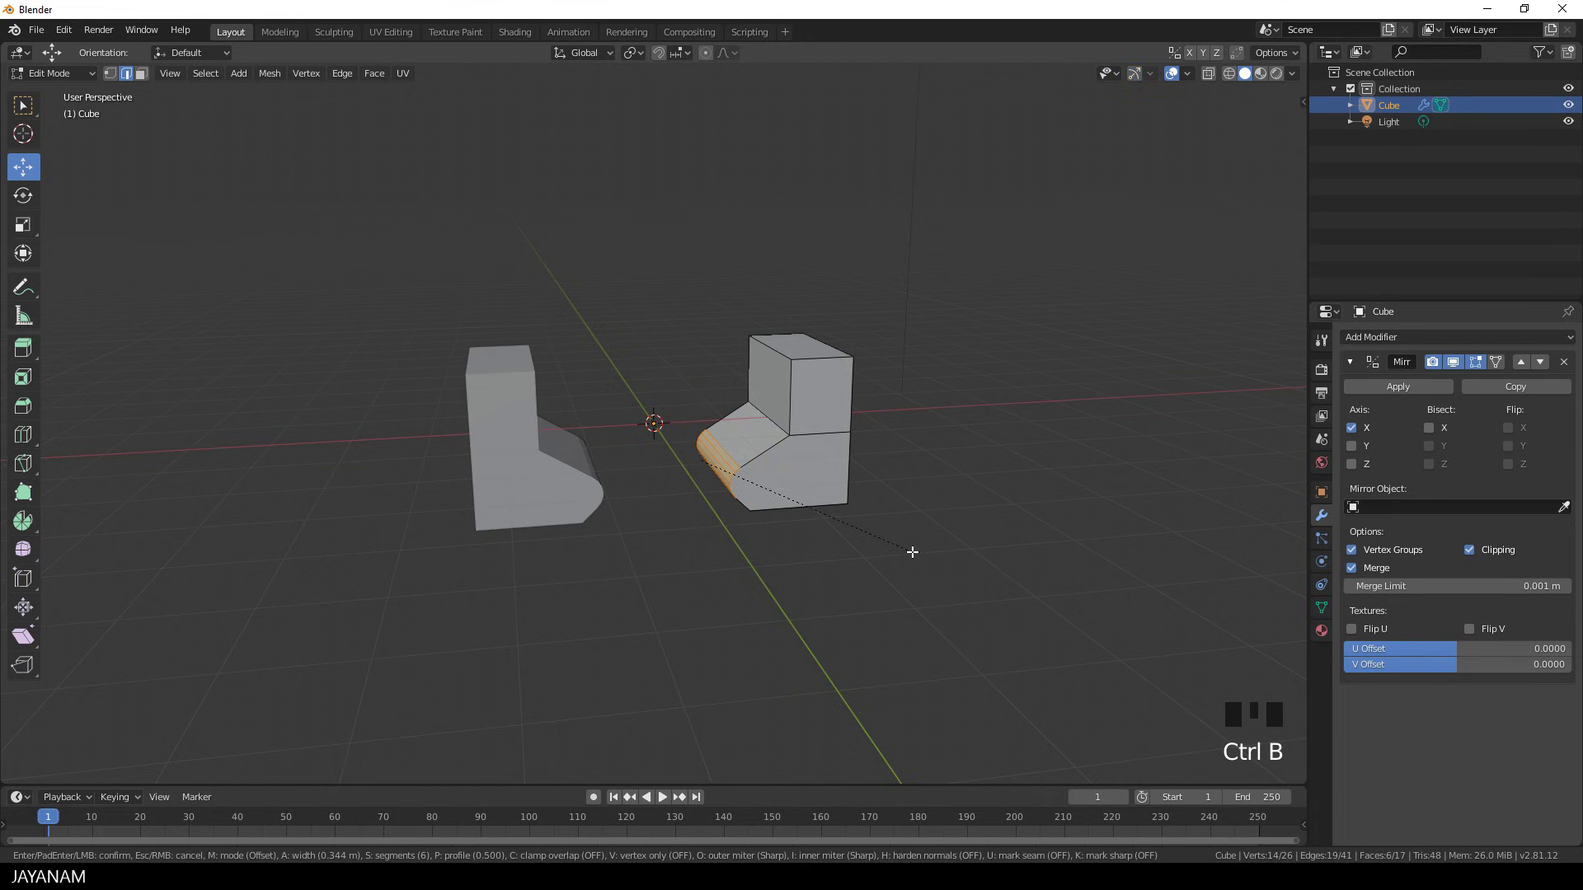
click(912, 553)
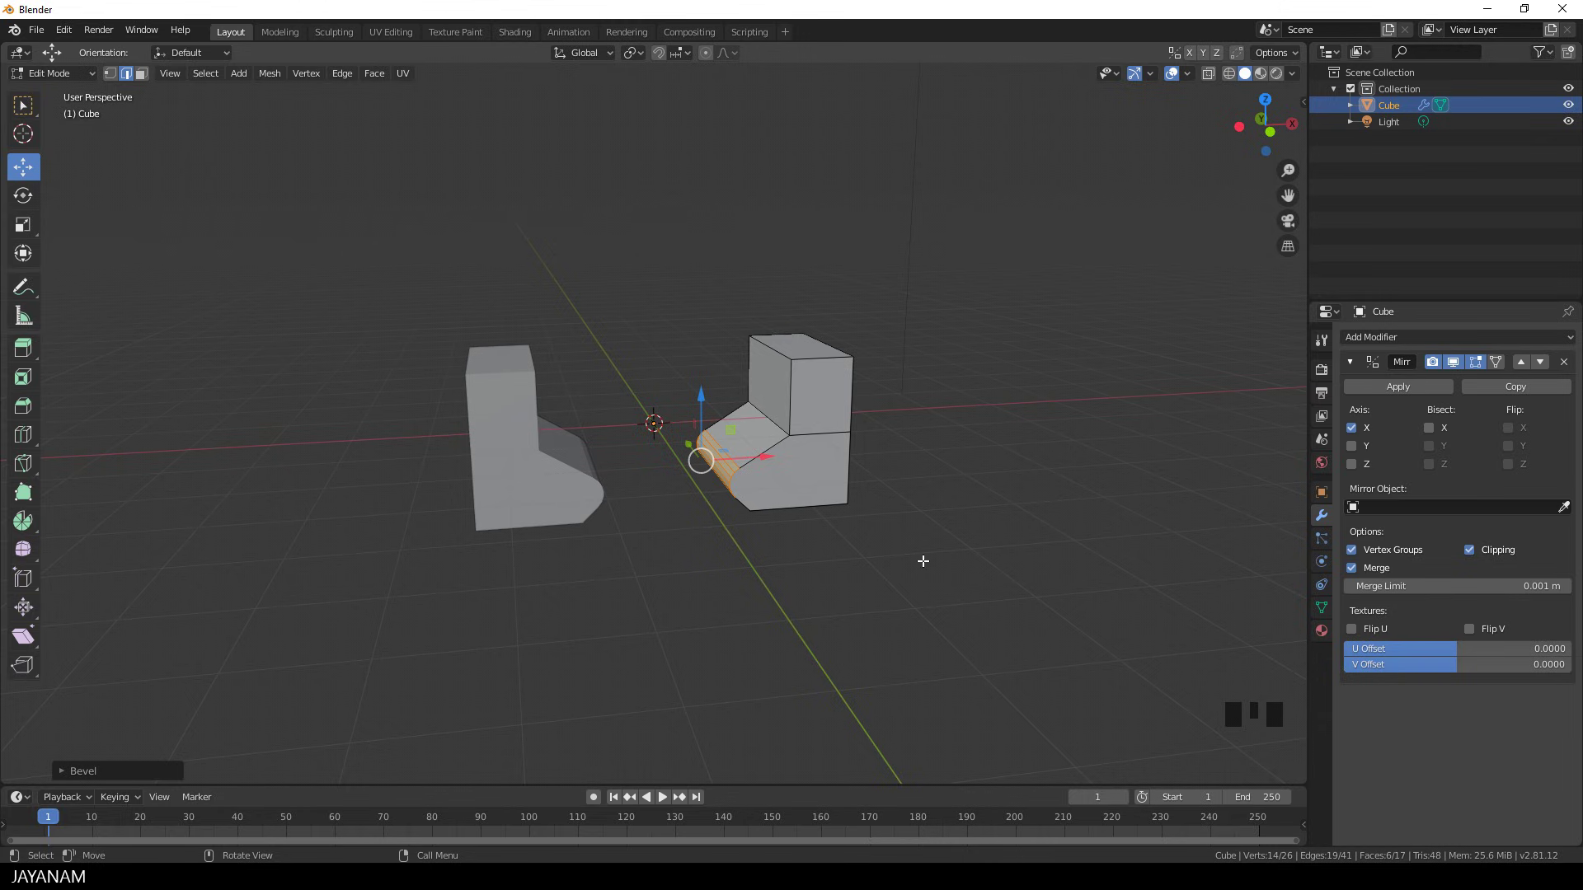
click(1470, 548)
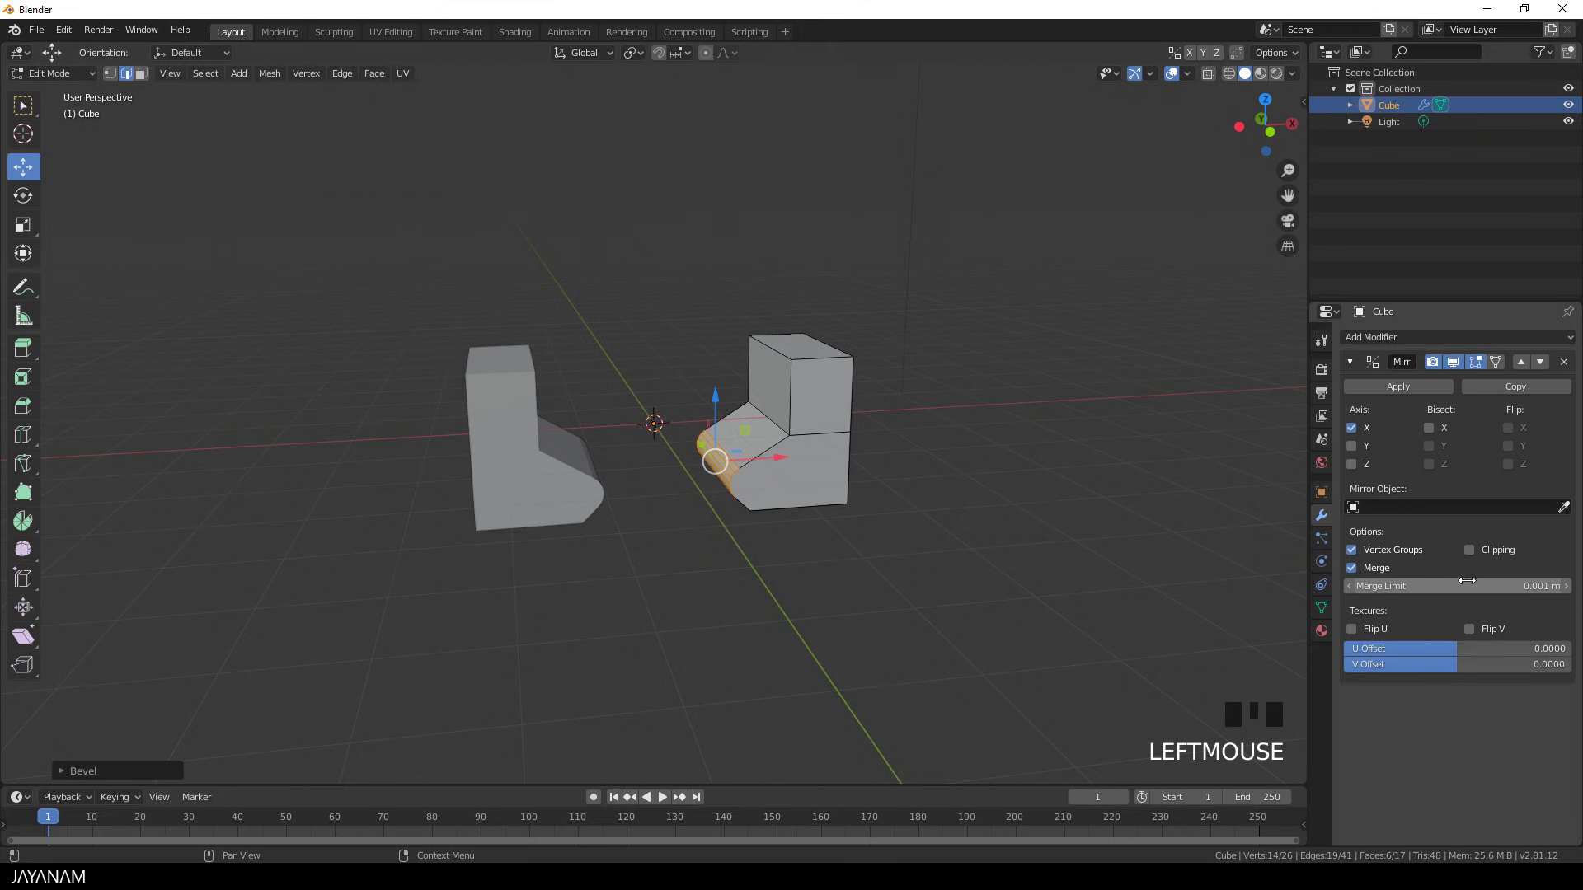
drag(1418, 585, 1553, 586)
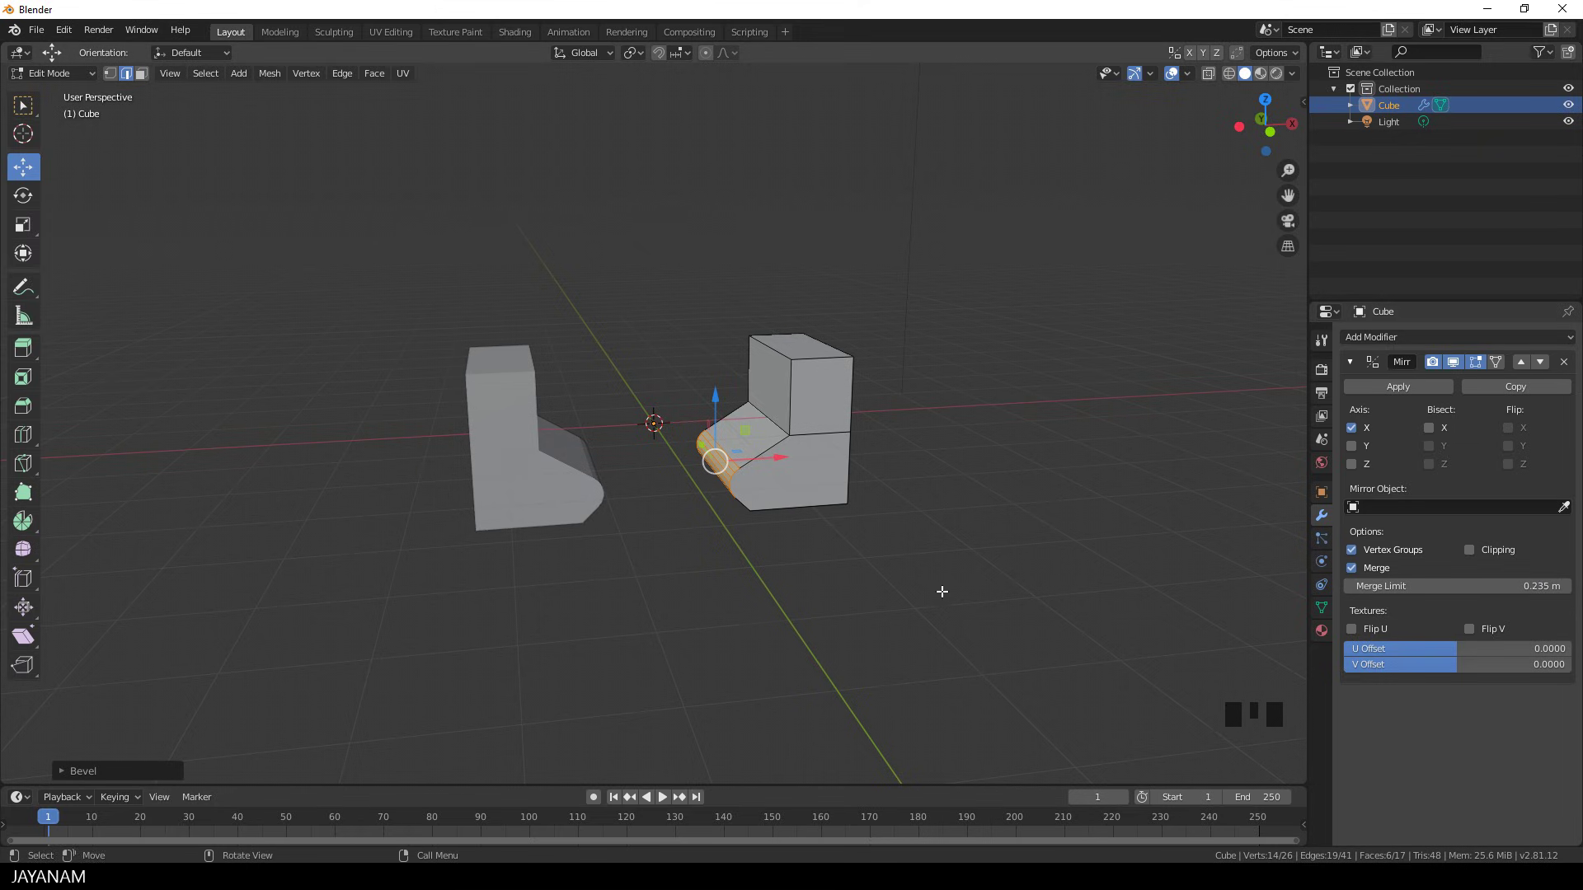
Select two rounded front faces and slide them toward the centre.
middle_drag(939, 592, 718, 575)
scroll(718, 496, up, 2)
mouse_move(717, 495)
middle_down()
mouse_move(783, 585)
mouse_move(829, 544)
middle_up()
scroll(792, 502, up, 2)
click(792, 502)
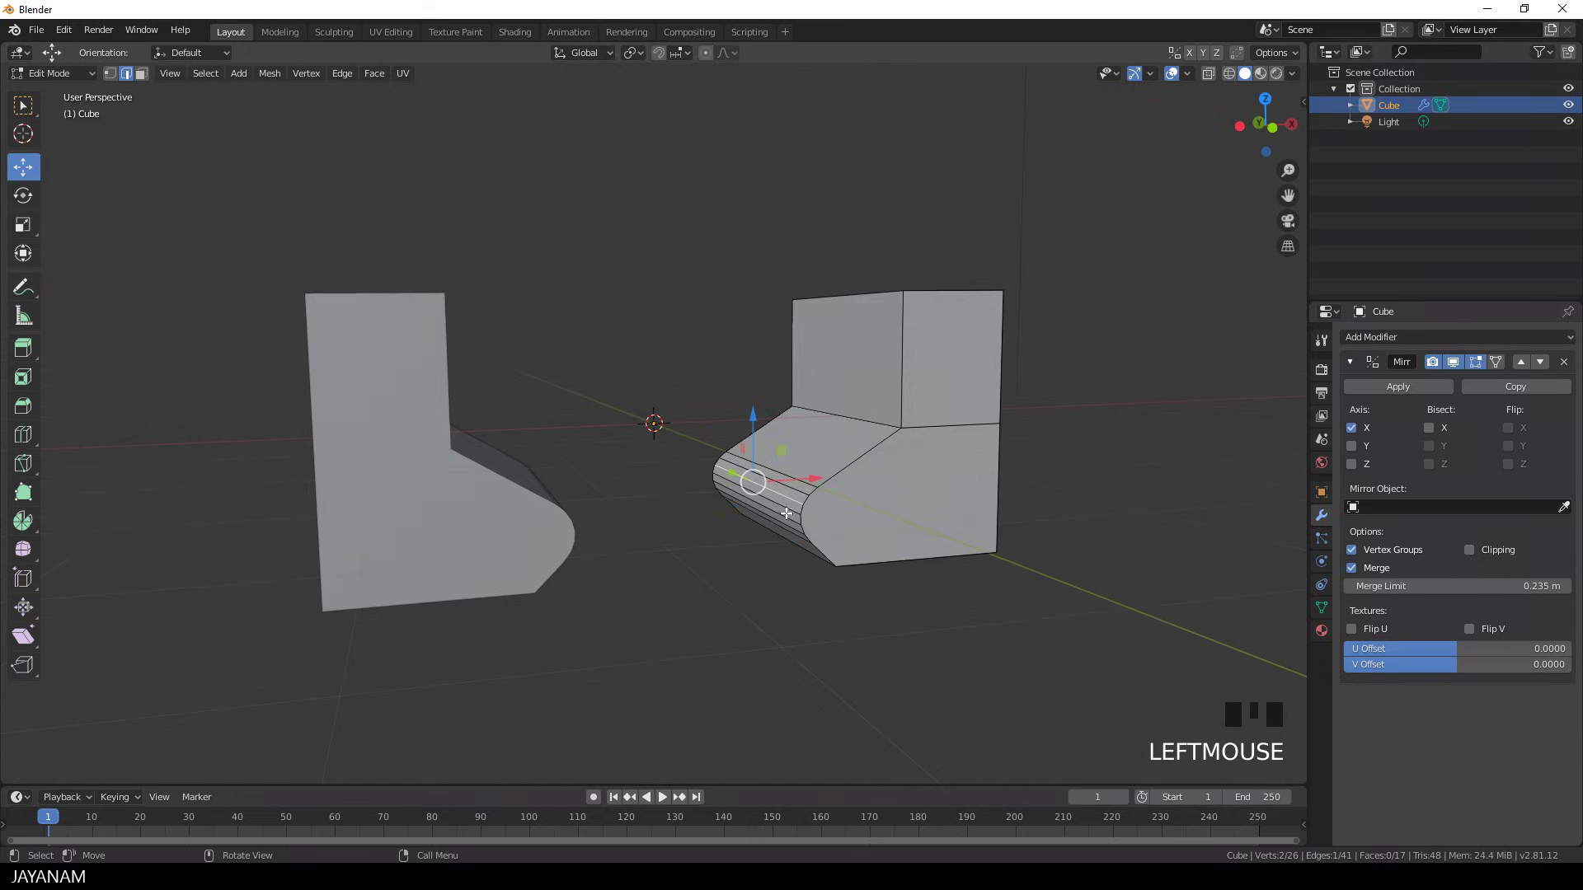
shift+click(754, 489)
scroll(833, 560, down, 2)
middle_drag(832, 561, 791, 544)
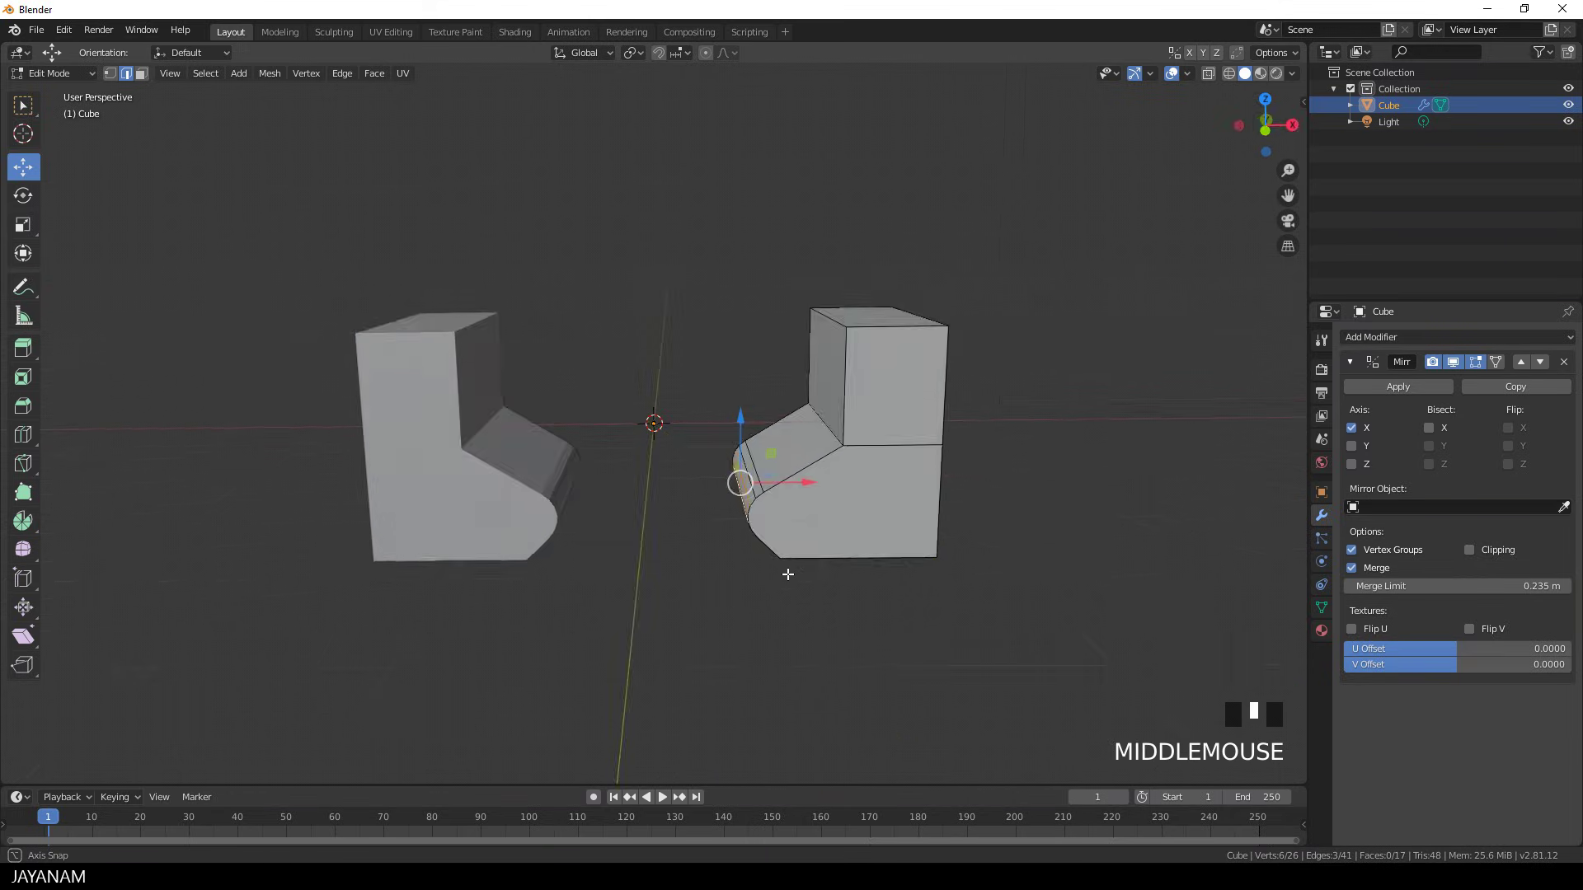
drag(802, 489, 721, 500)
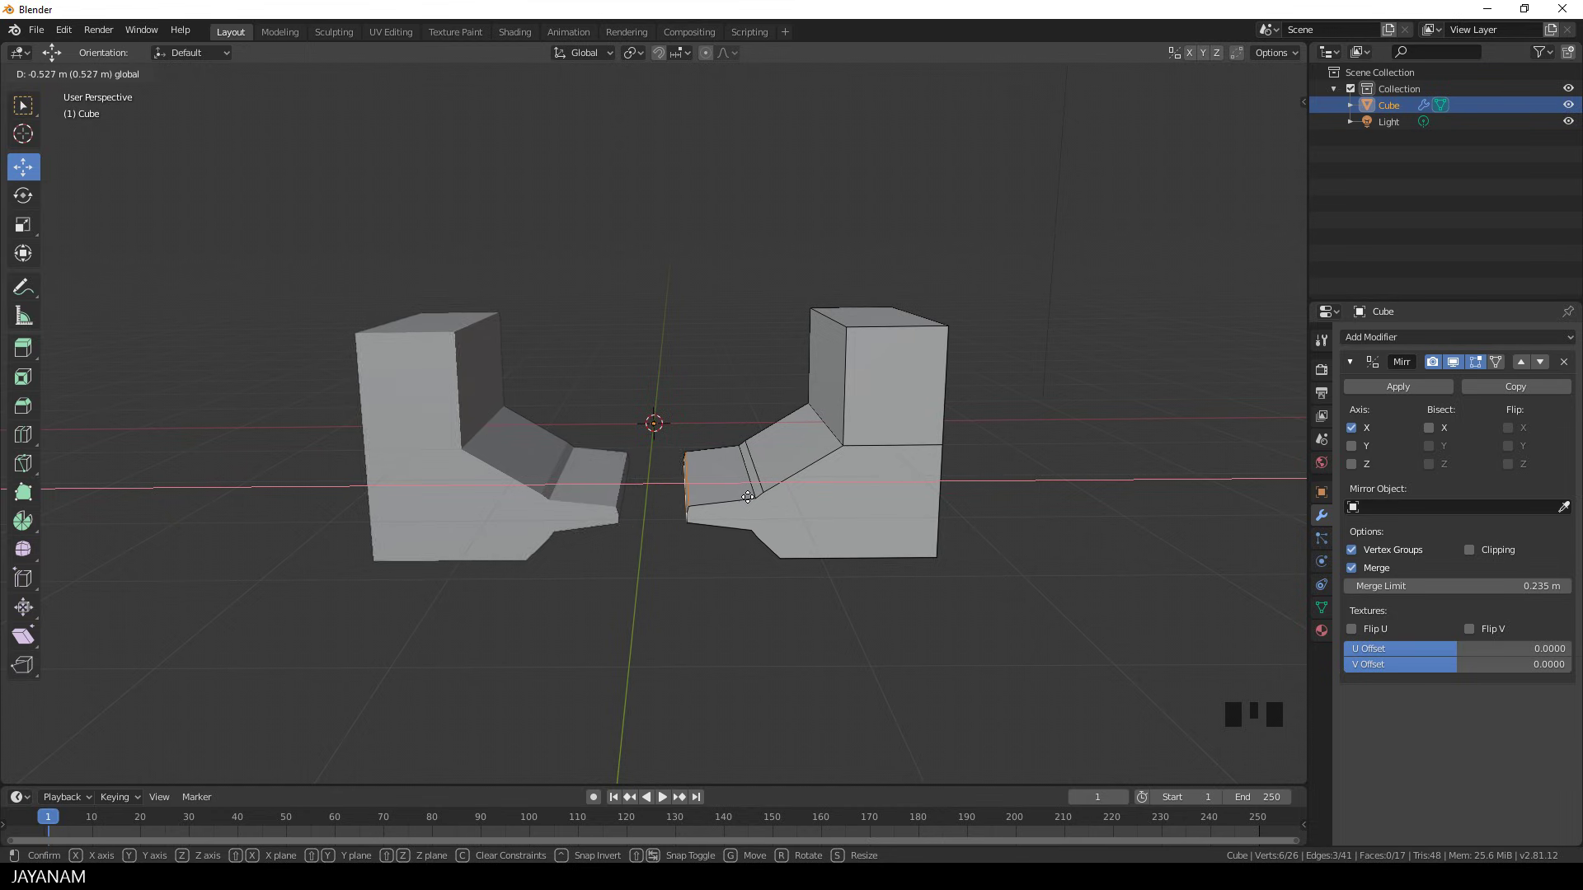
click(745, 496)
Set the merge distance to 0.369 m and push the front face further toward centre.
drag(1360, 585, 1377, 585)
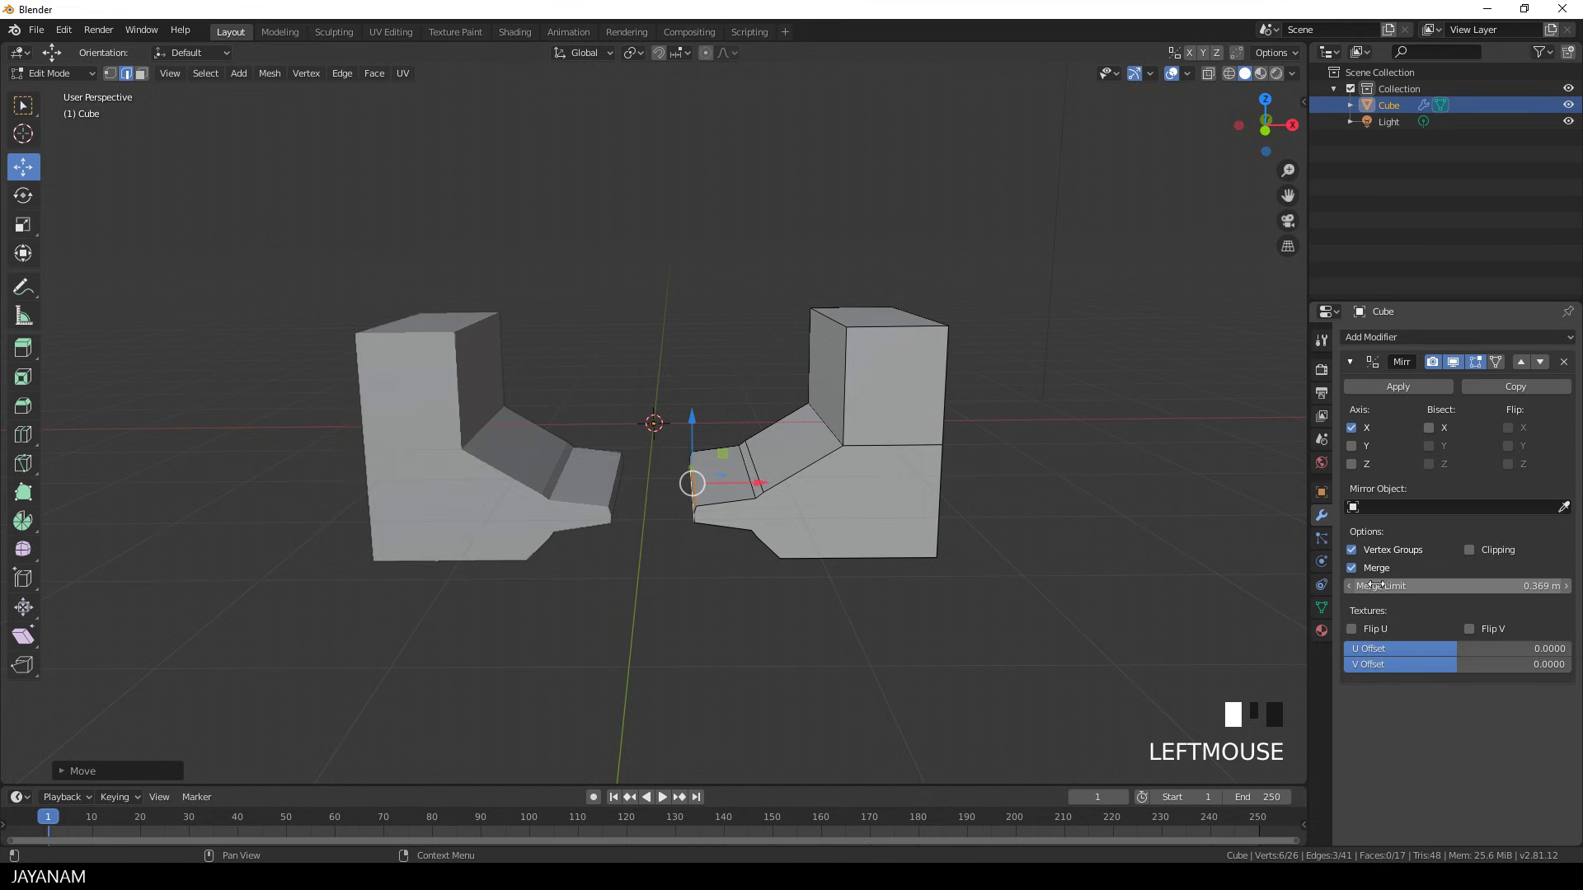
mouse_move(754, 483)
mouse_down()
mouse_move(734, 485)
mouse_move(762, 486)
mouse_up()
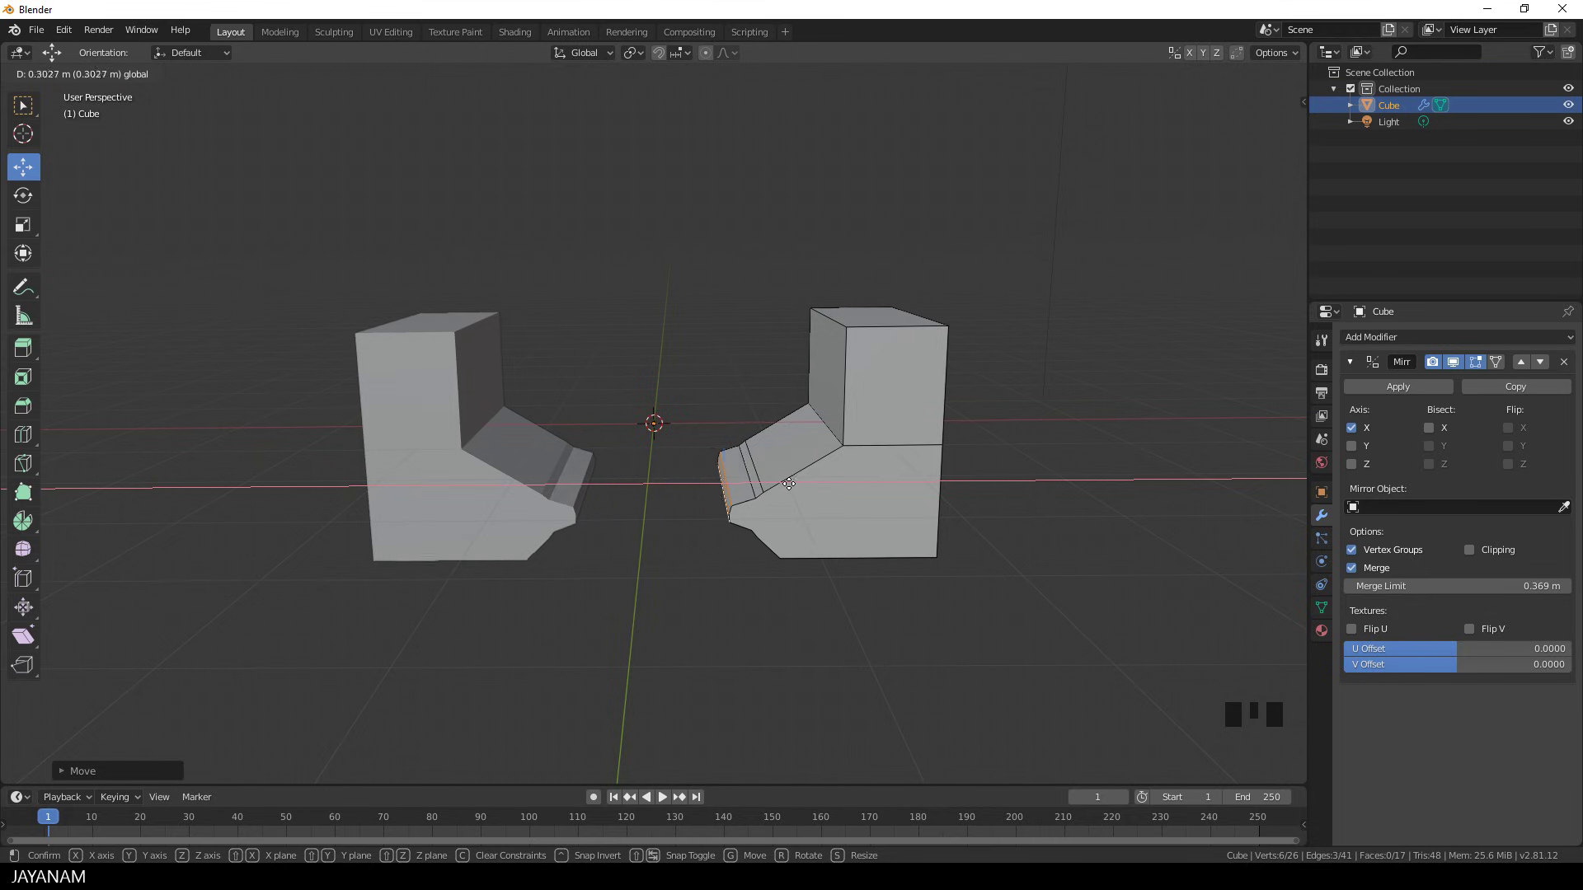
drag(762, 485, 725, 484)
middle_drag(808, 599, 770, 598)
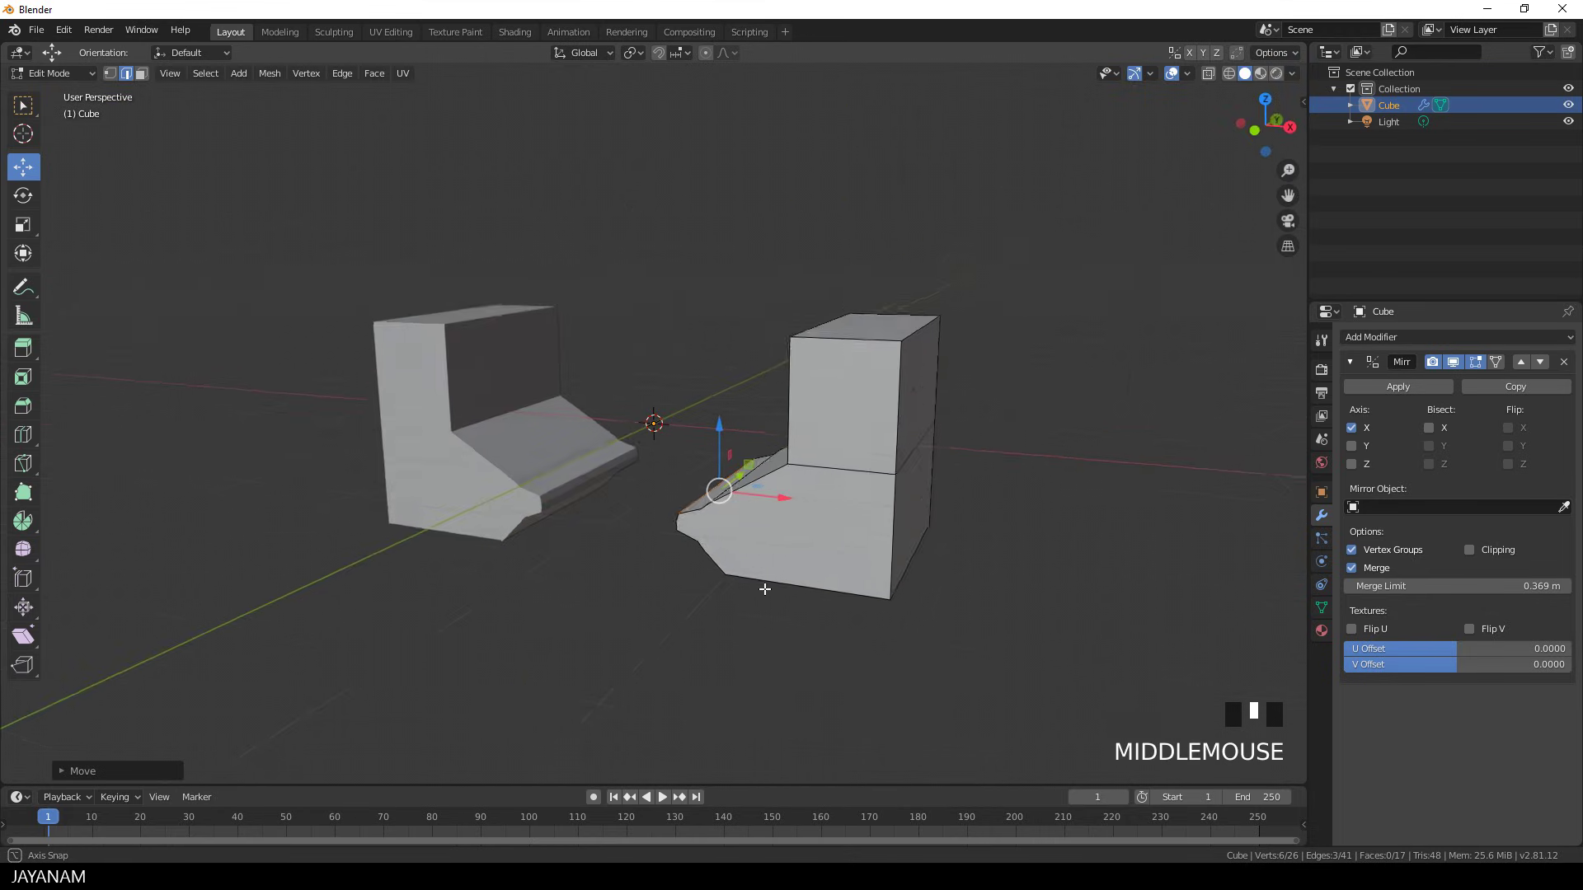
scroll(770, 597, down, 2)
Bevel the chair's top back edge, then clear the selection.
key(Tab)
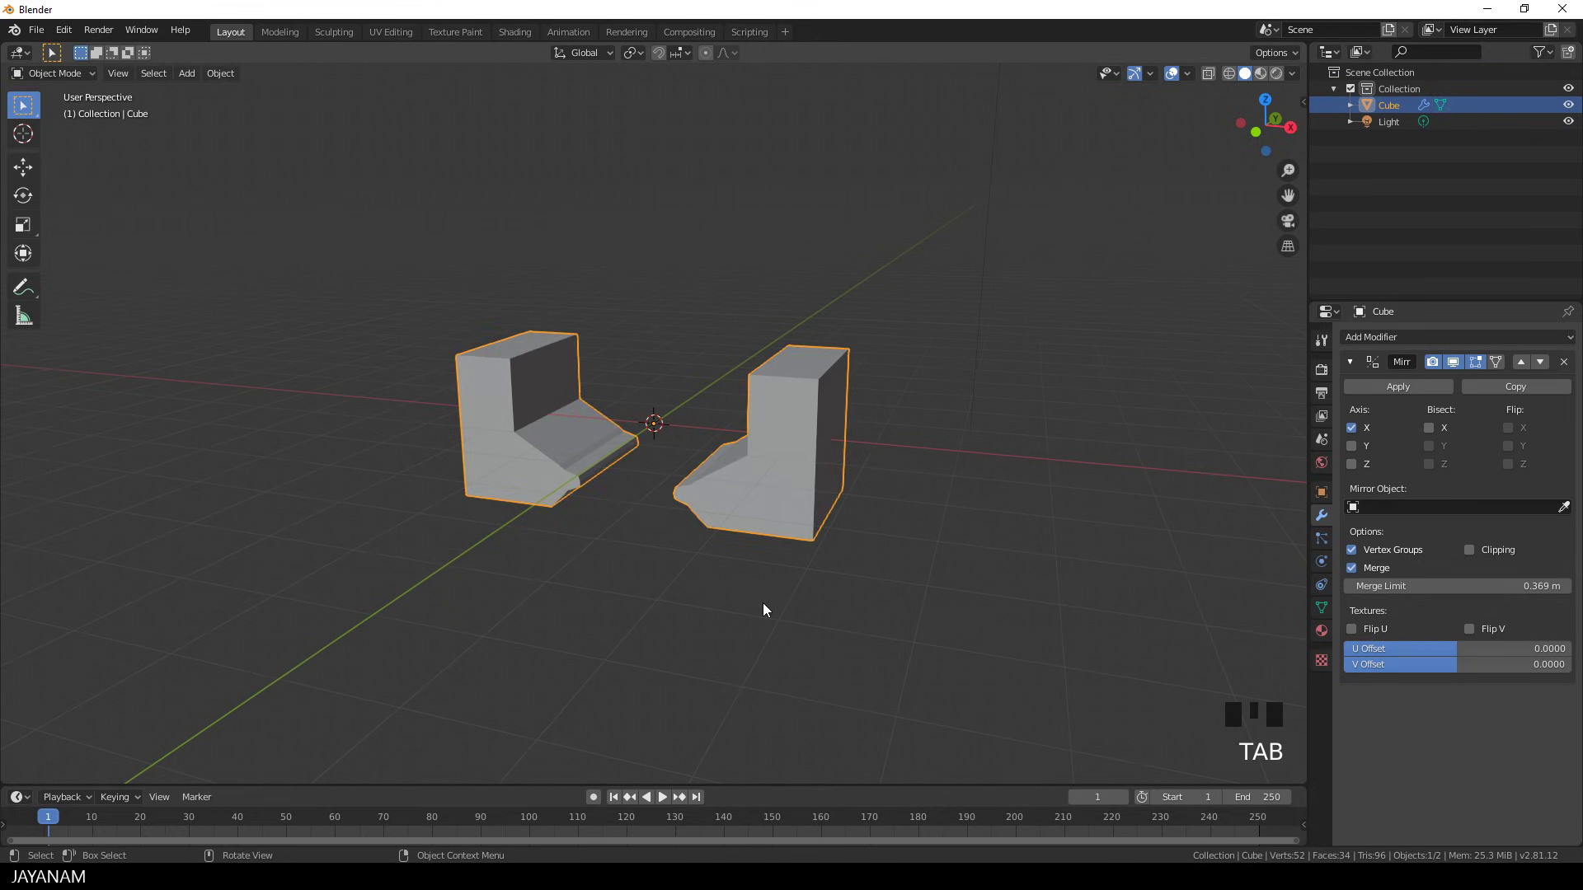
key(Tab)
middle_drag(763, 602, 839, 417)
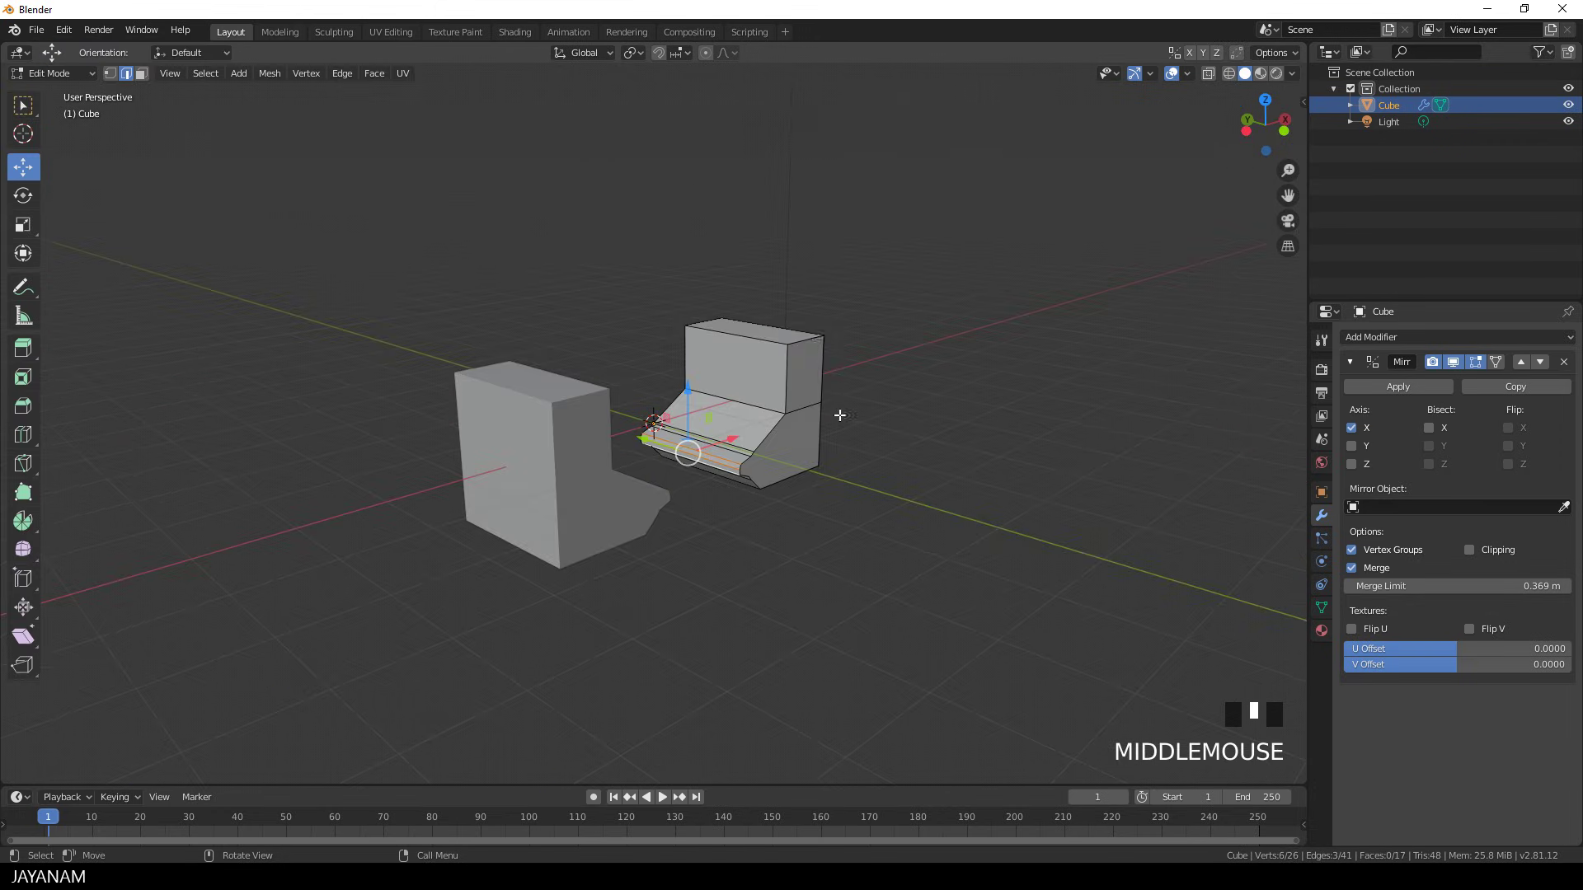
click(779, 347)
key(ctrl+b)
click(958, 447)
mouse_move(940, 457)
middle_down()
mouse_move(891, 452)
mouse_move(792, 493)
middle_up()
click(868, 454)
key(ctrl+b)
key(a)
key(a)
scroll(921, 471, down, 2)
In Object Mode, add a Plain Axes empty at the world origin.
key(Tab)
scroll(773, 492, up, 1)
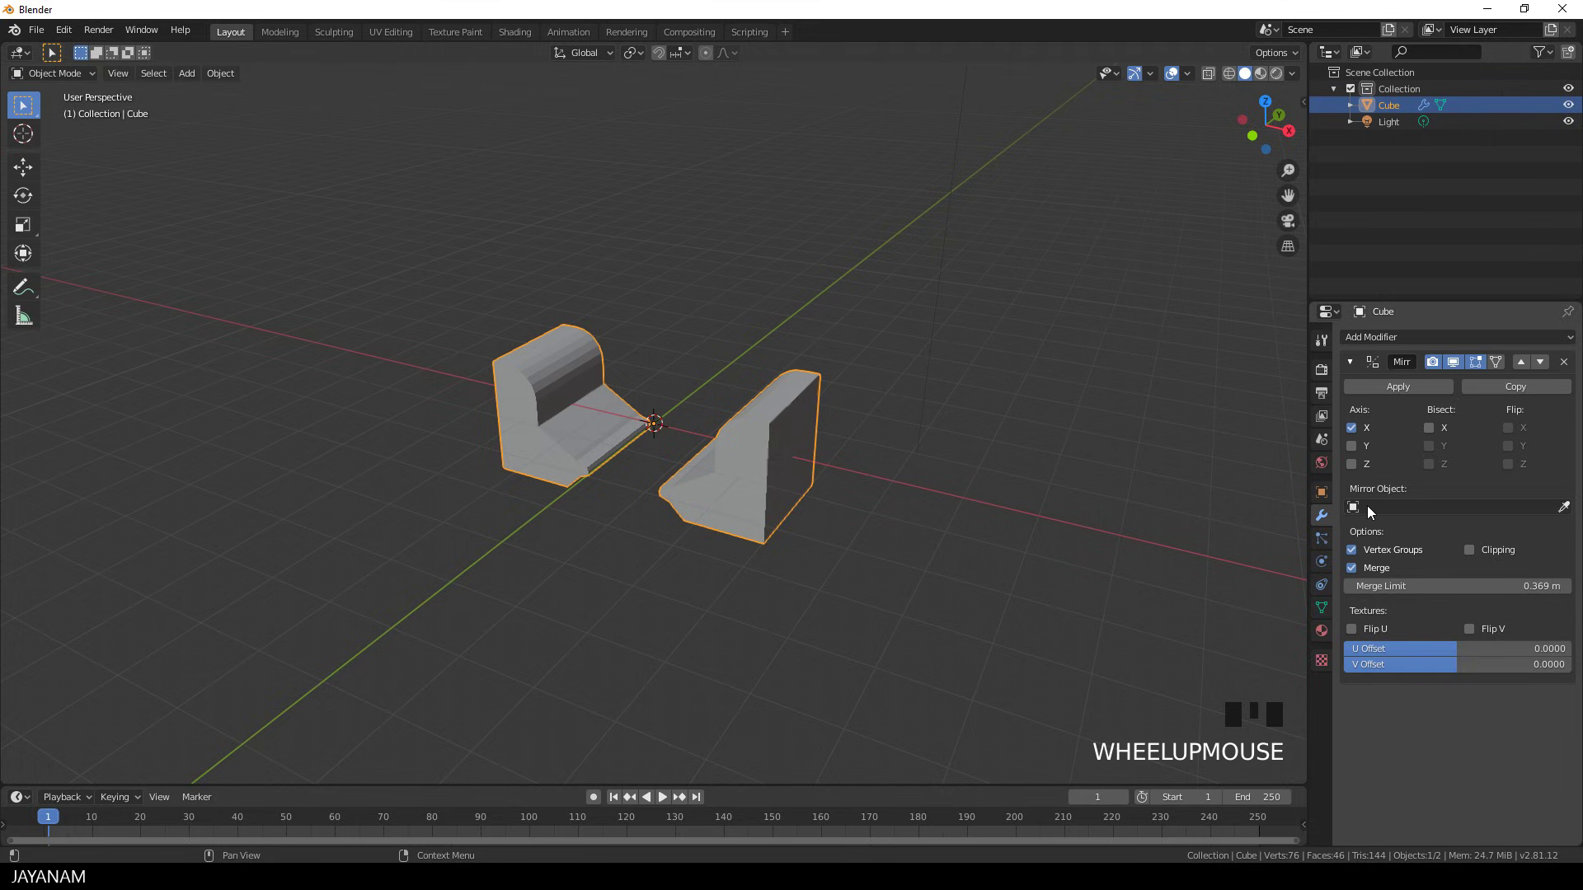
middle_drag(953, 543, 893, 552)
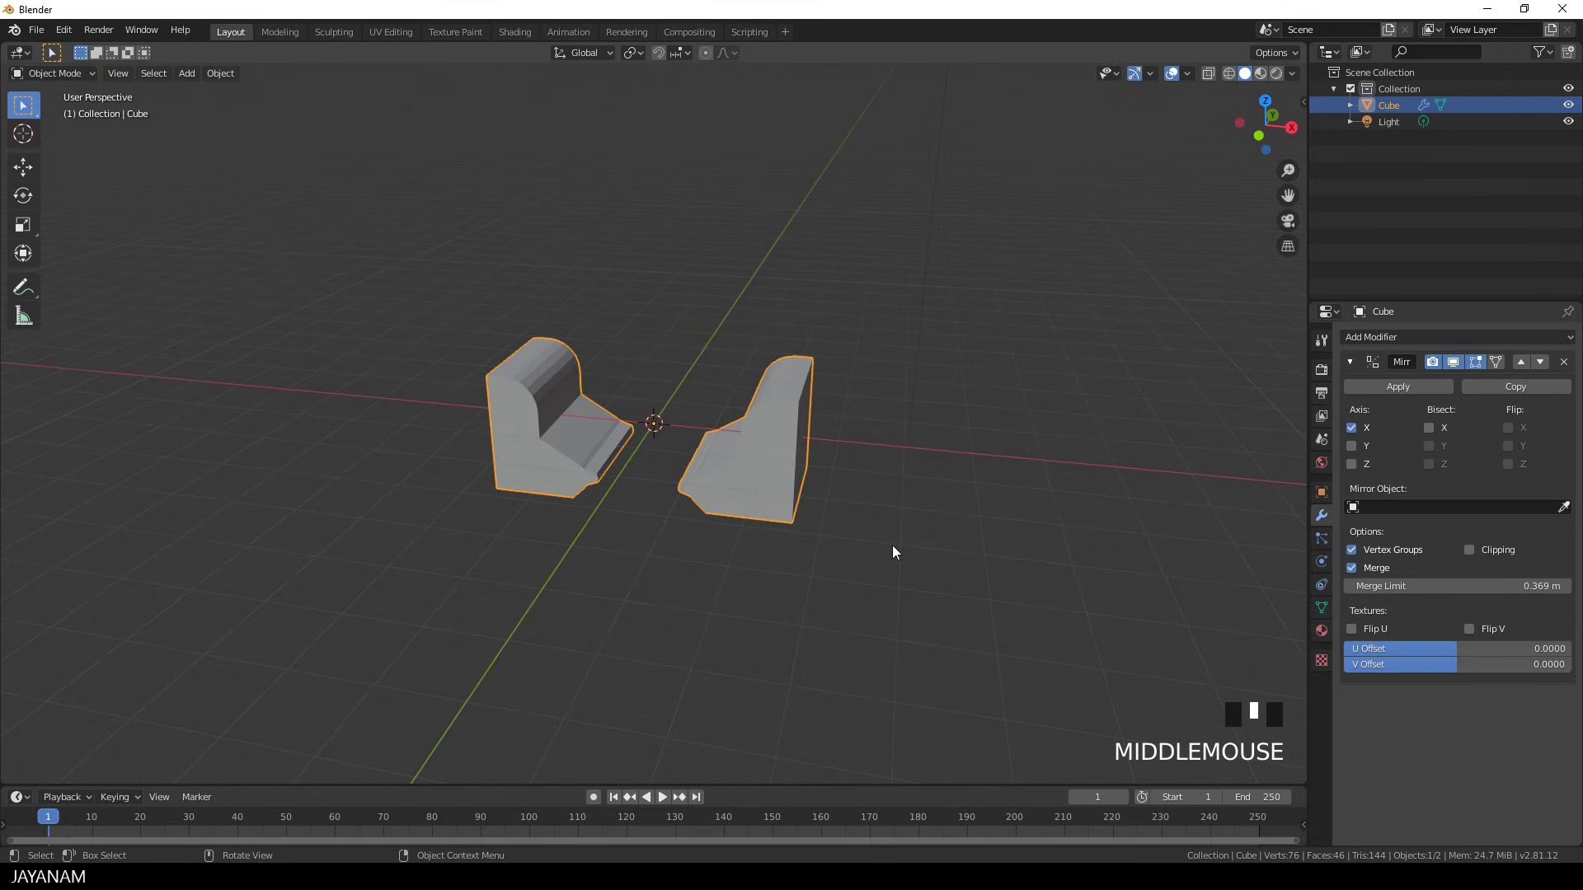
key(shift+a)
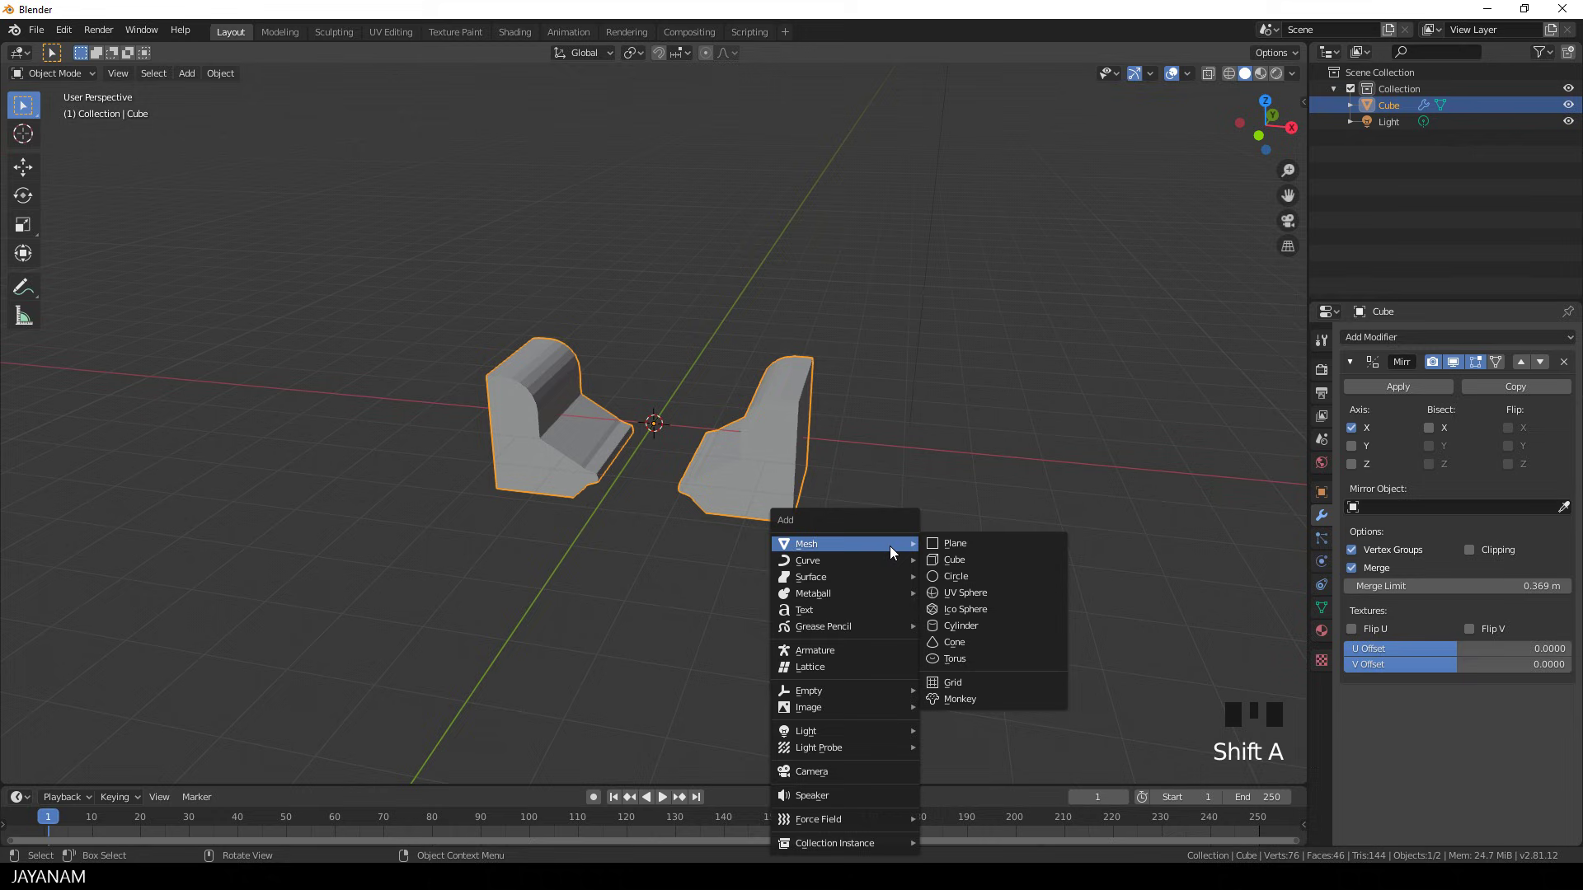
key(Escape)
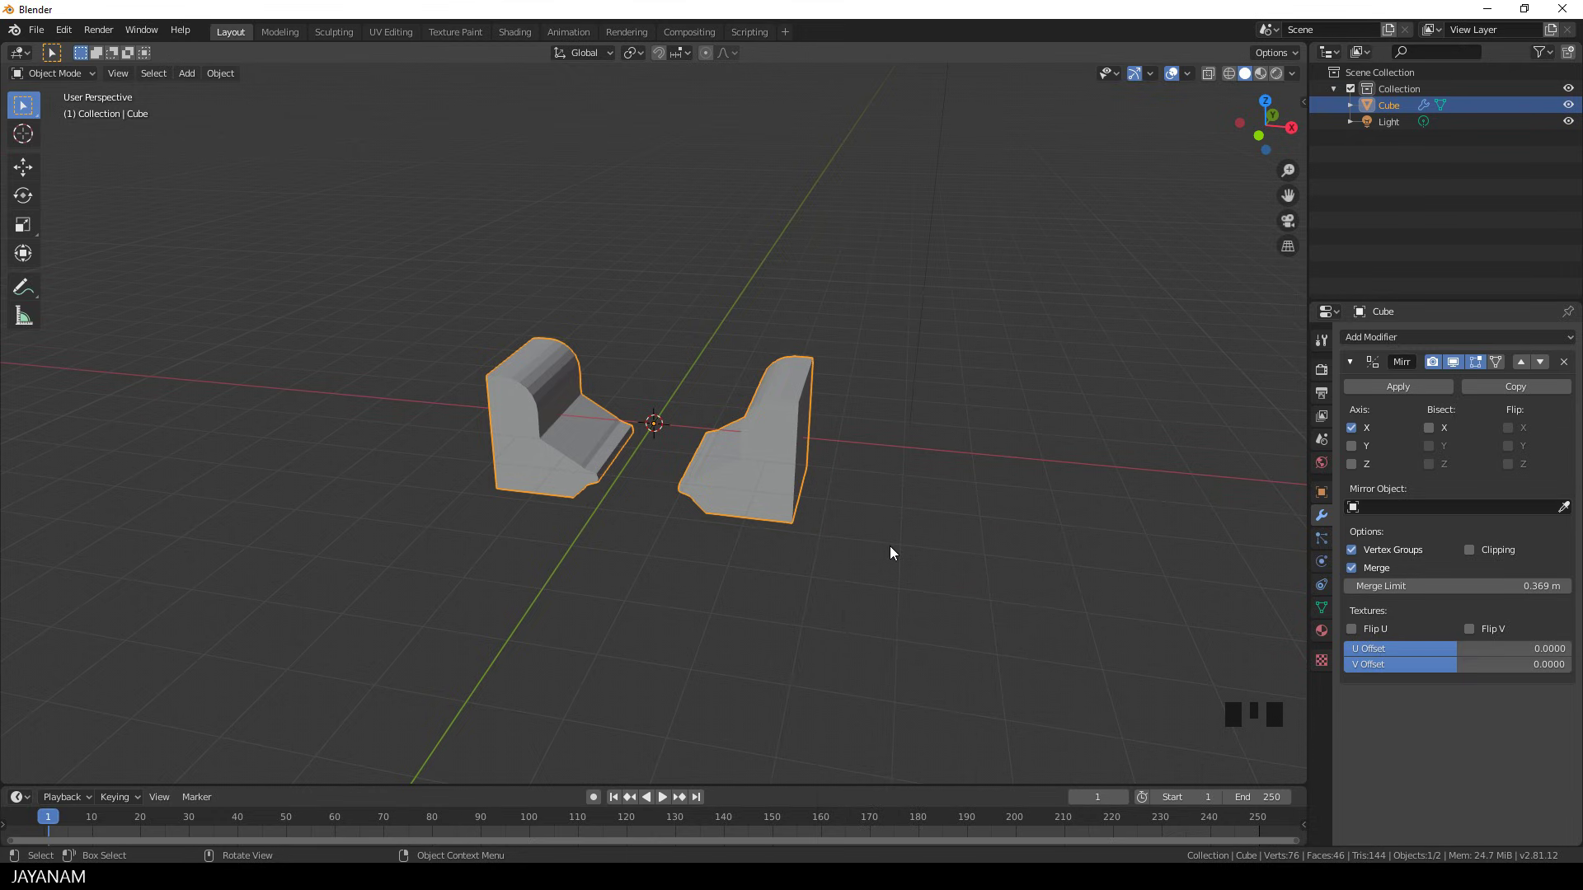
key(shift+a)
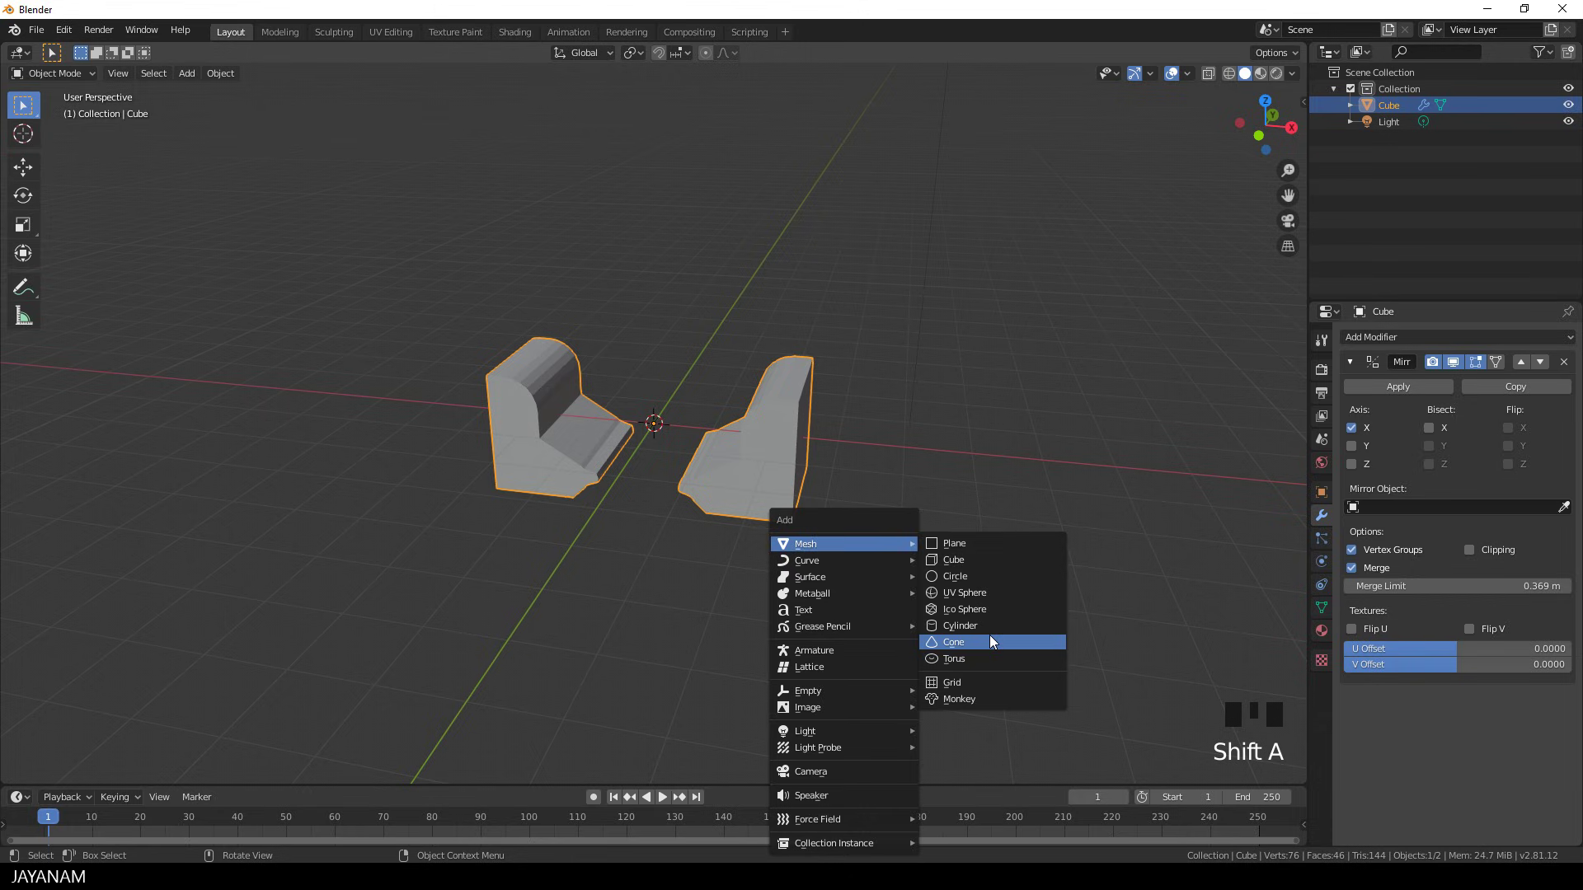
mouse_move(807, 690)
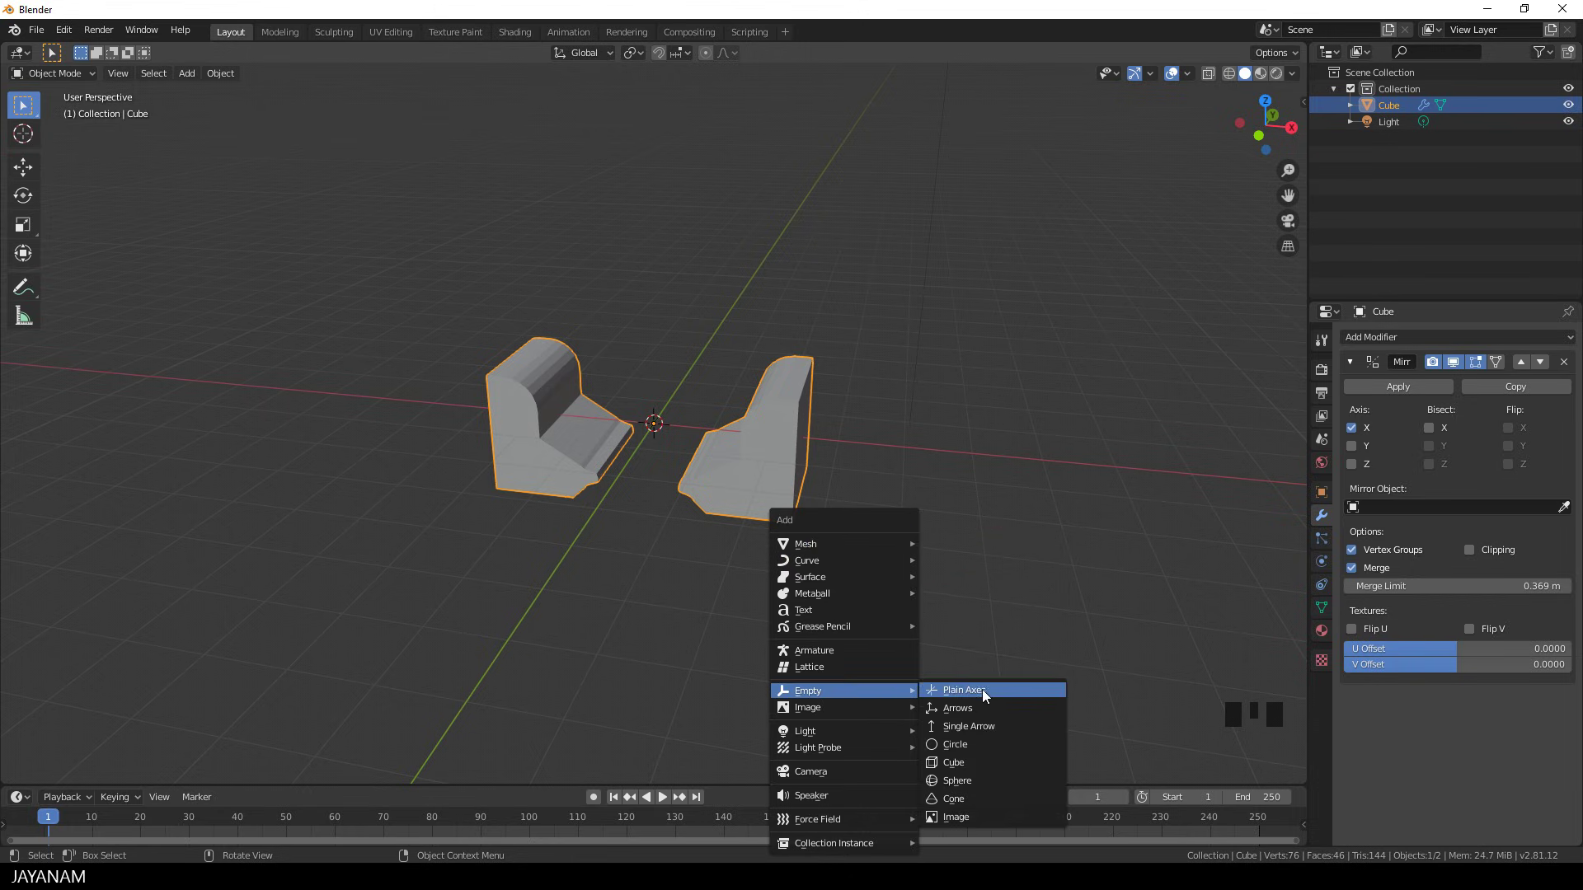
click(982, 688)
Select the chair and set Empty as its Mirror Object.
click(769, 477)
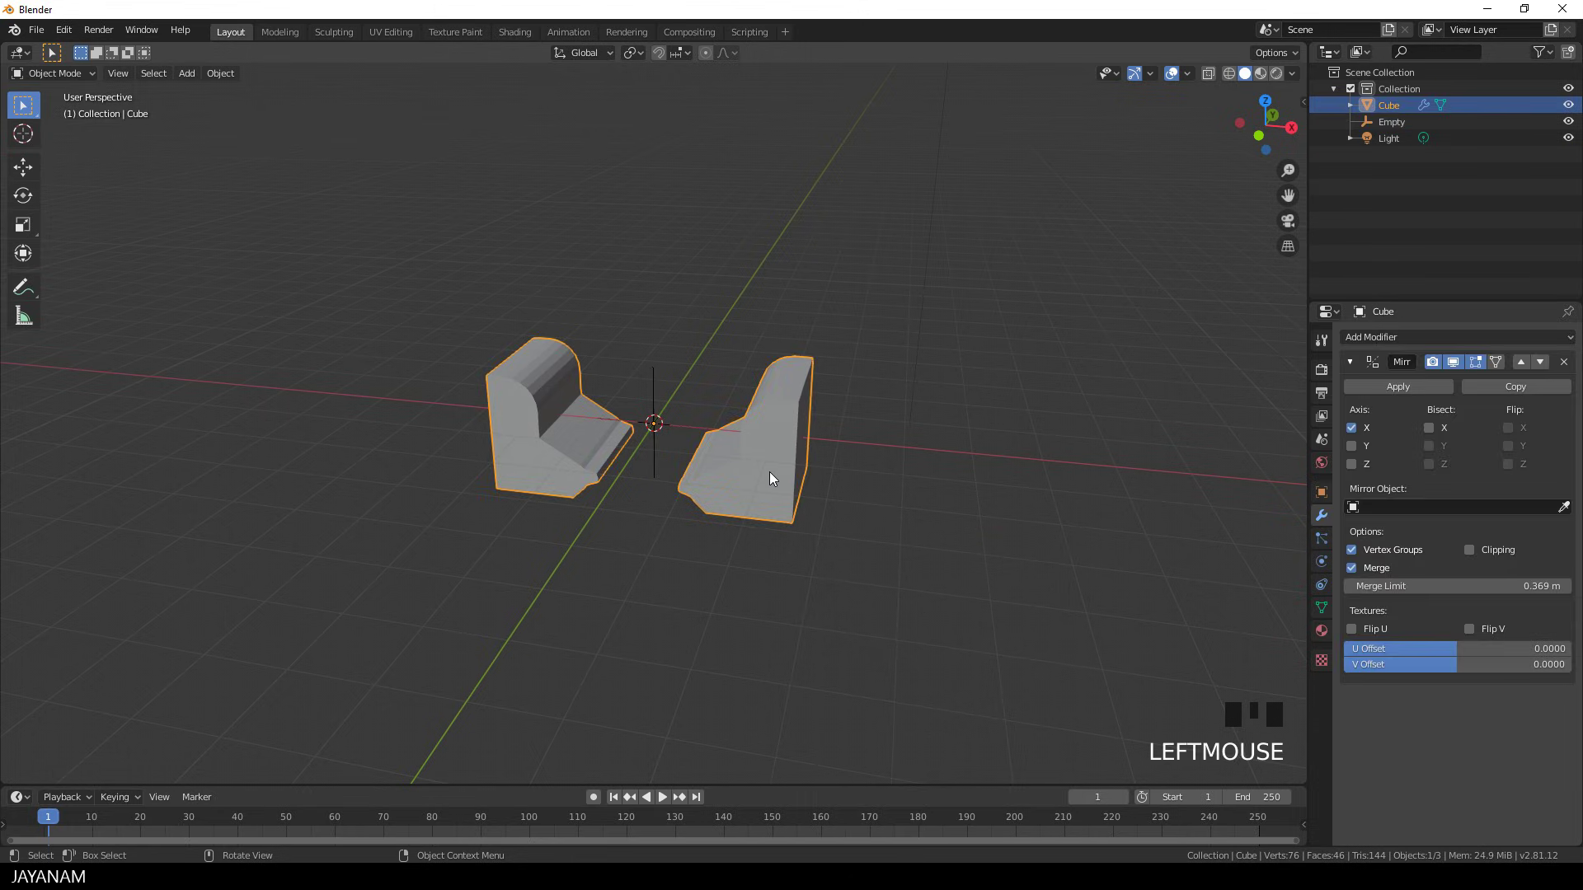
click(1368, 506)
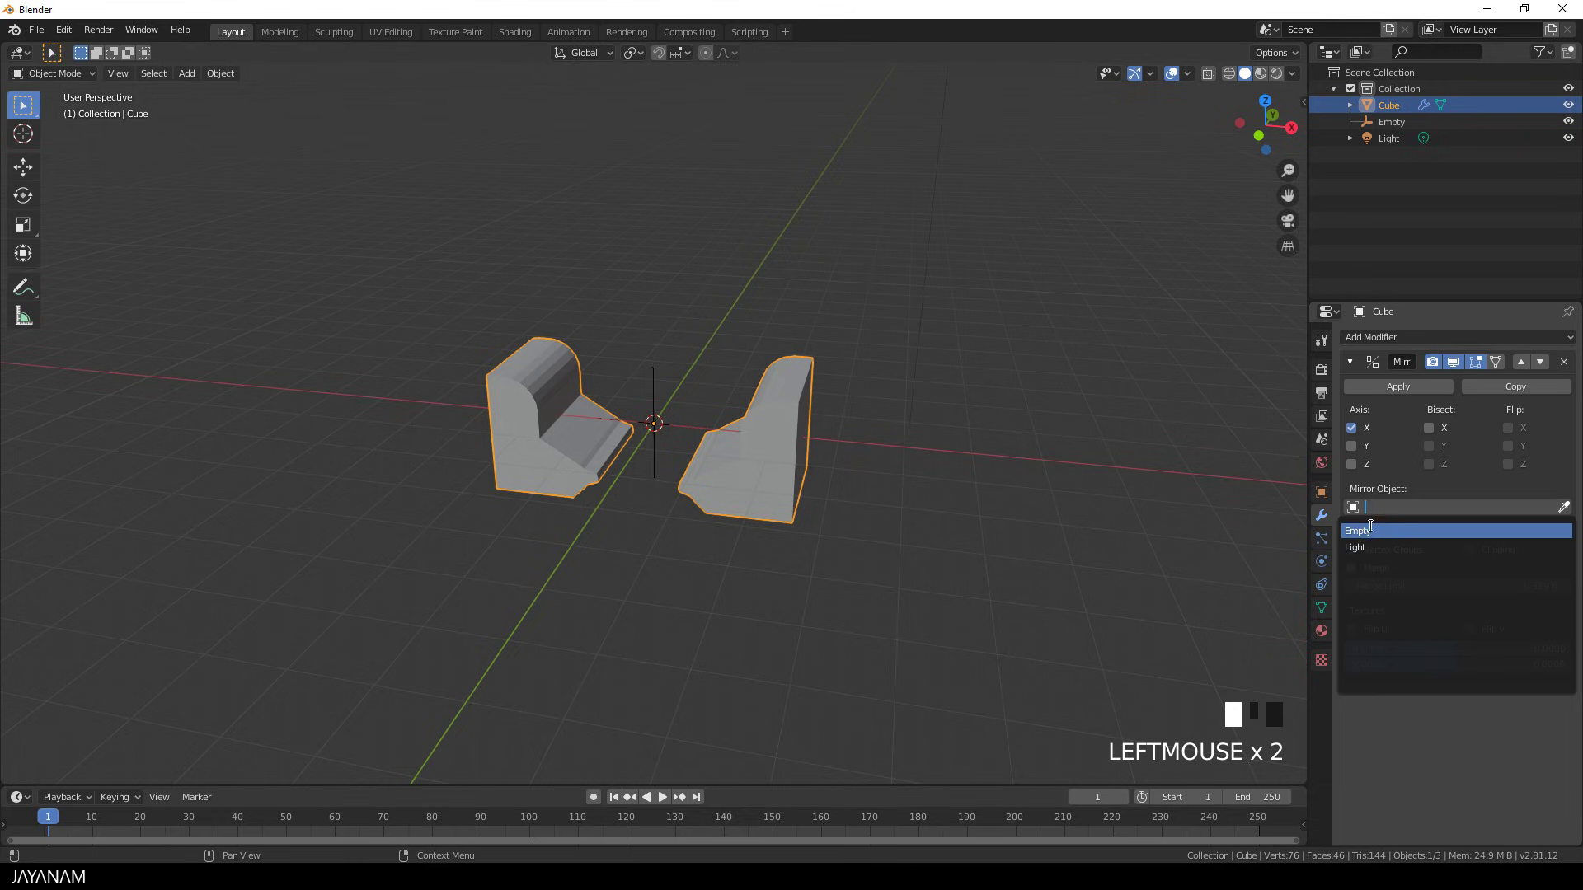
click(1408, 534)
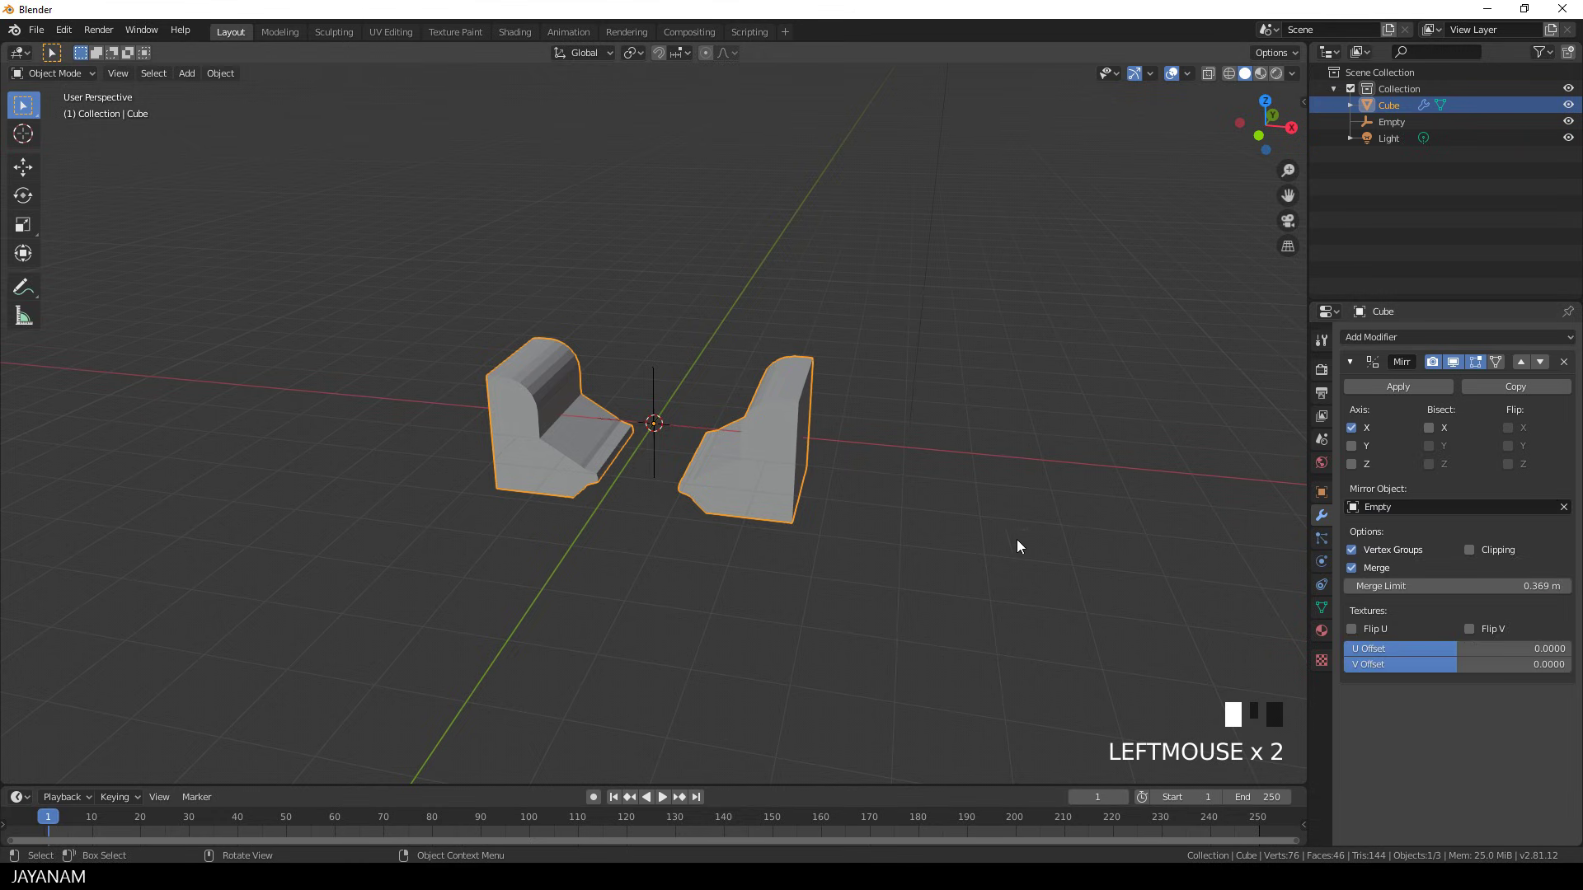
Select the Empty, starting a move but cancelling it to keep it at the origin.
click(654, 396)
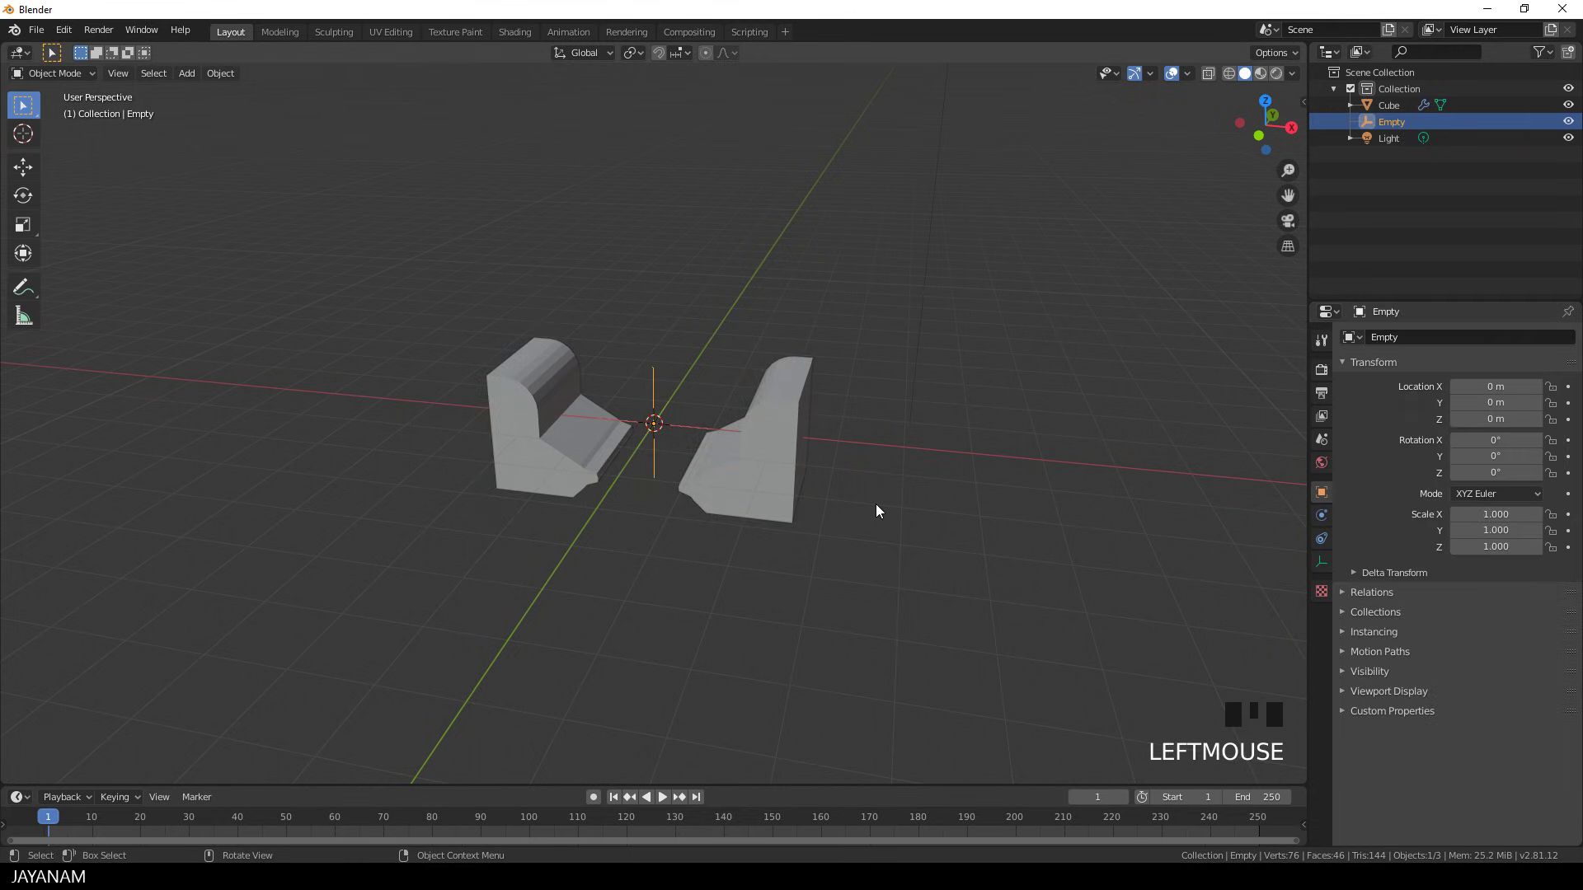
key(g)
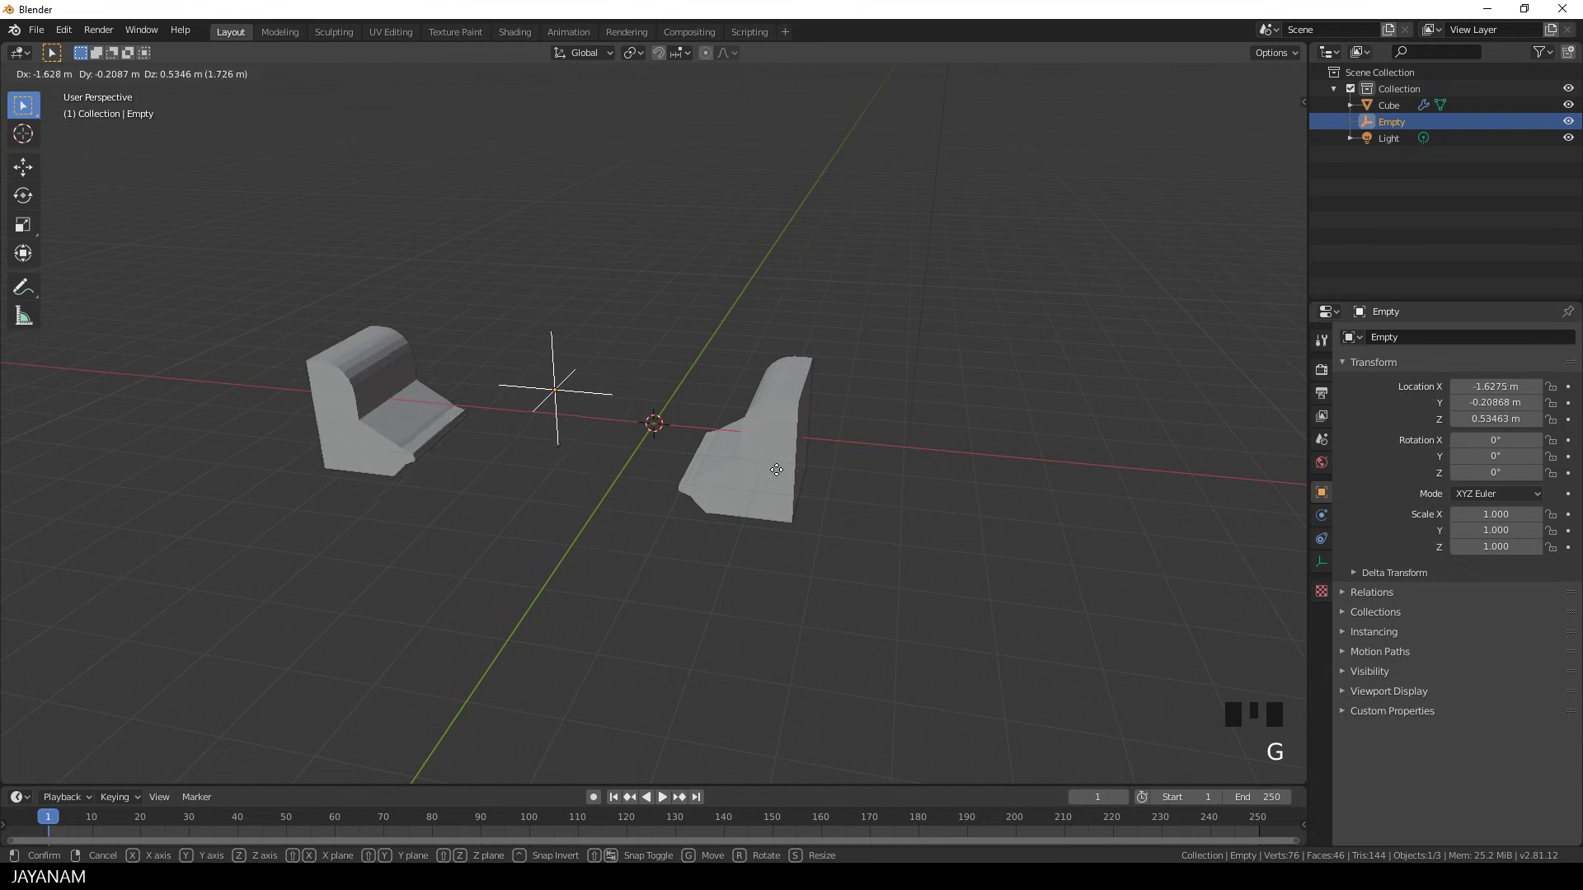
right_click(825, 476)
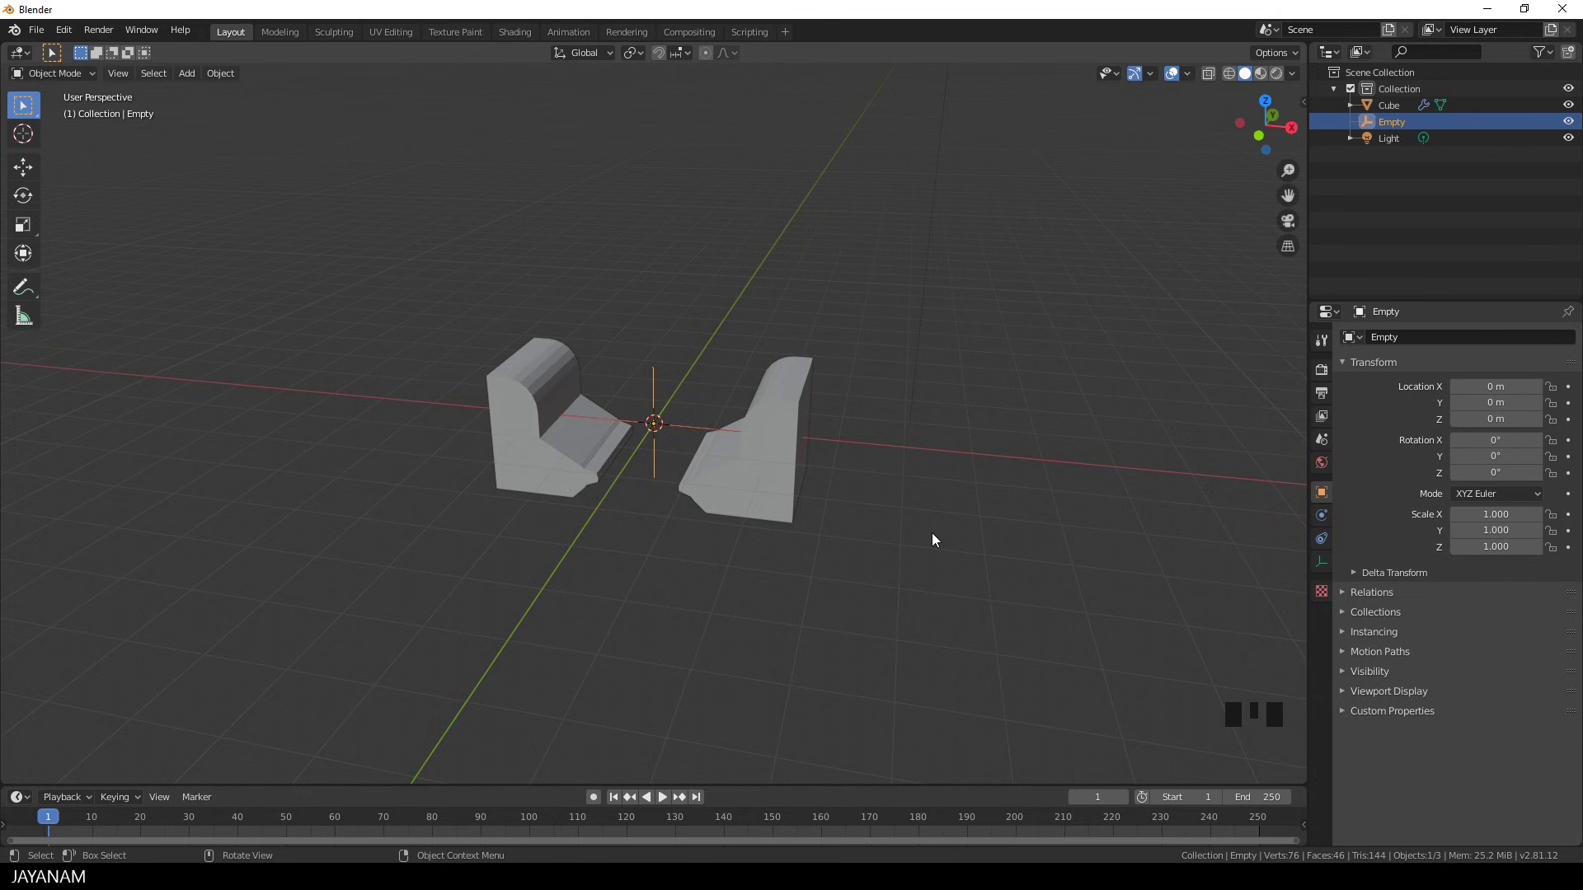
Rotate the Empty around its Y axis in two passes with the Rotate tool.
click(23, 196)
mouse_move(643, 321)
middle_down()
mouse_move(664, 334)
mouse_move(661, 388)
middle_up()
scroll(635, 371, up, 2)
mouse_move(635, 372)
mouse_down()
mouse_move(695, 362)
mouse_move(643, 365)
mouse_move(626, 385)
mouse_move(681, 466)
mouse_up()
mouse_move(680, 467)
middle_down()
mouse_move(604, 467)
mouse_move(645, 365)
middle_up()
mouse_move(702, 405)
mouse_down()
mouse_move(692, 377)
mouse_move(699, 396)
mouse_up()
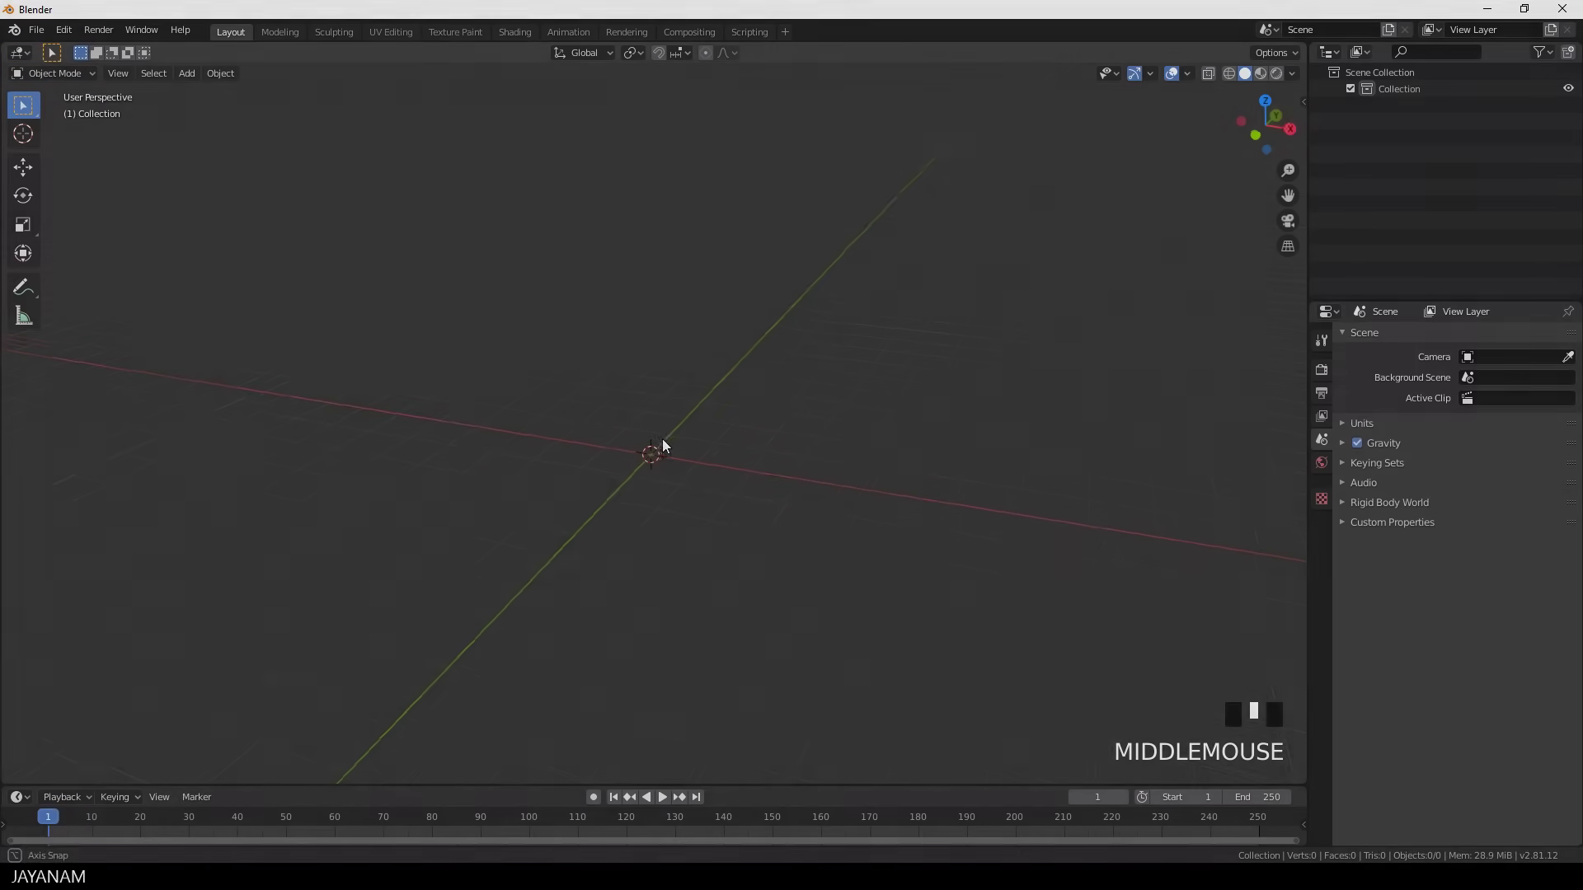
Add a cylinder and rotate it 90 degrees on Y so it lies on its side.
middle_drag(662, 439, 658, 443)
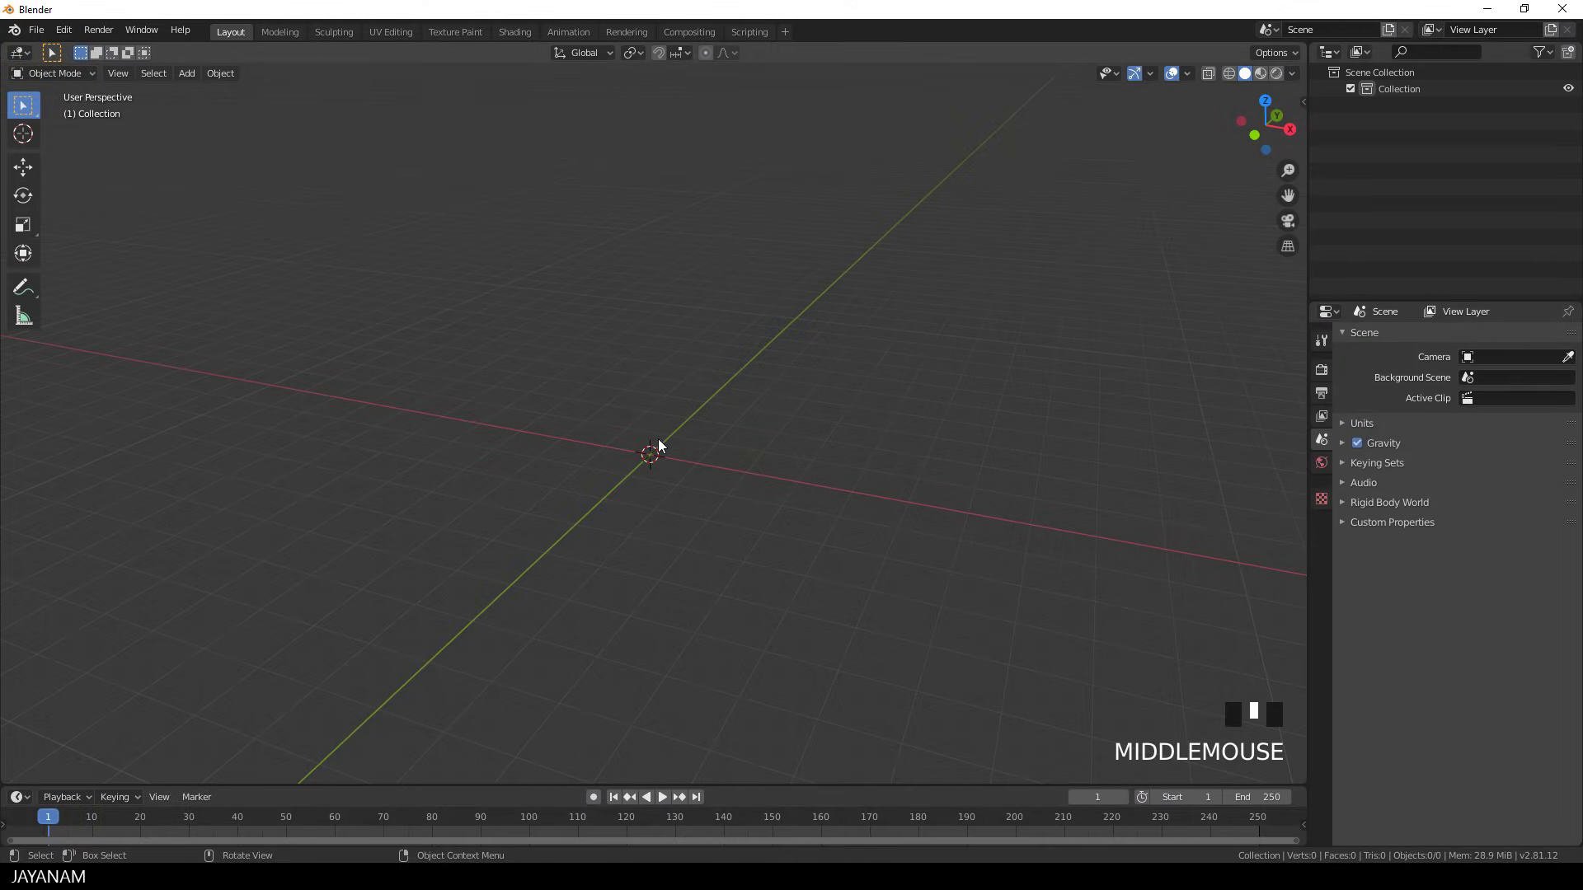
key(shift+a)
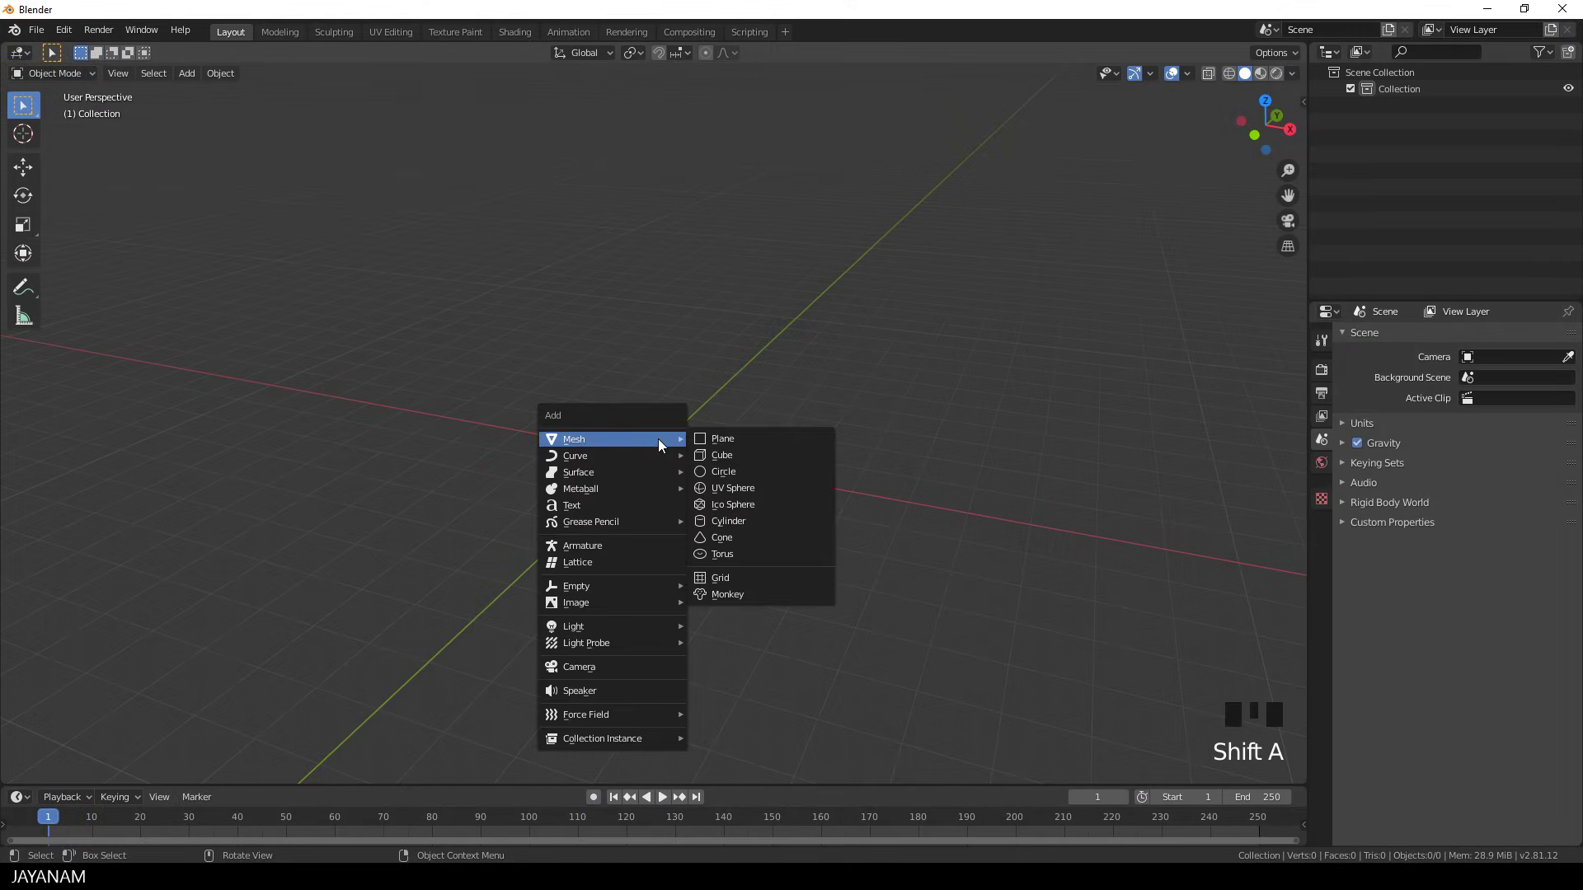
click(756, 524)
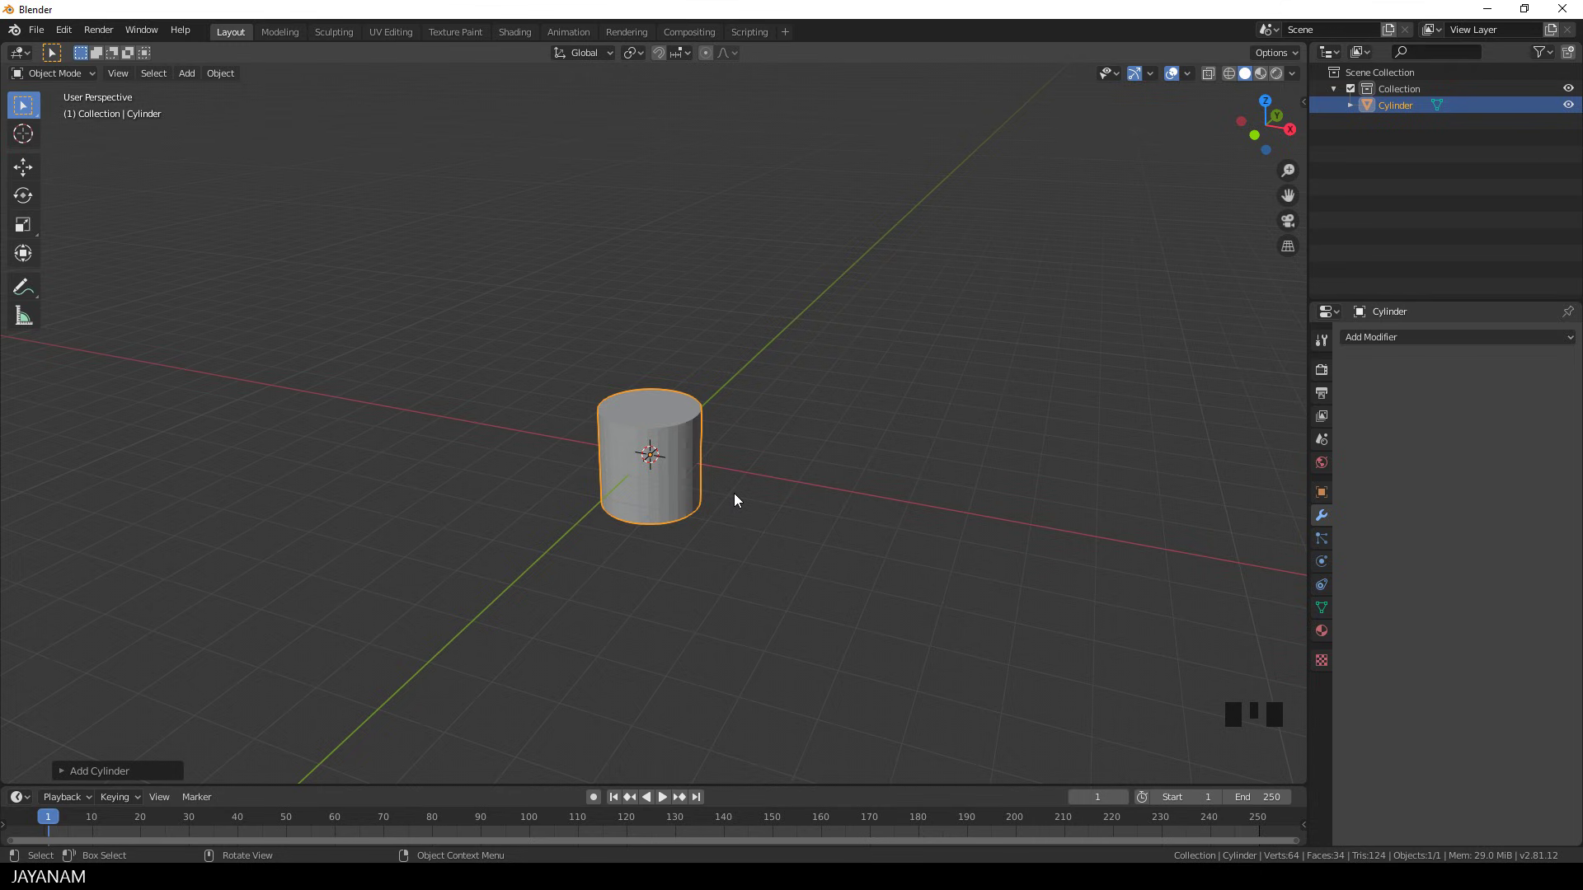
key(Tab)
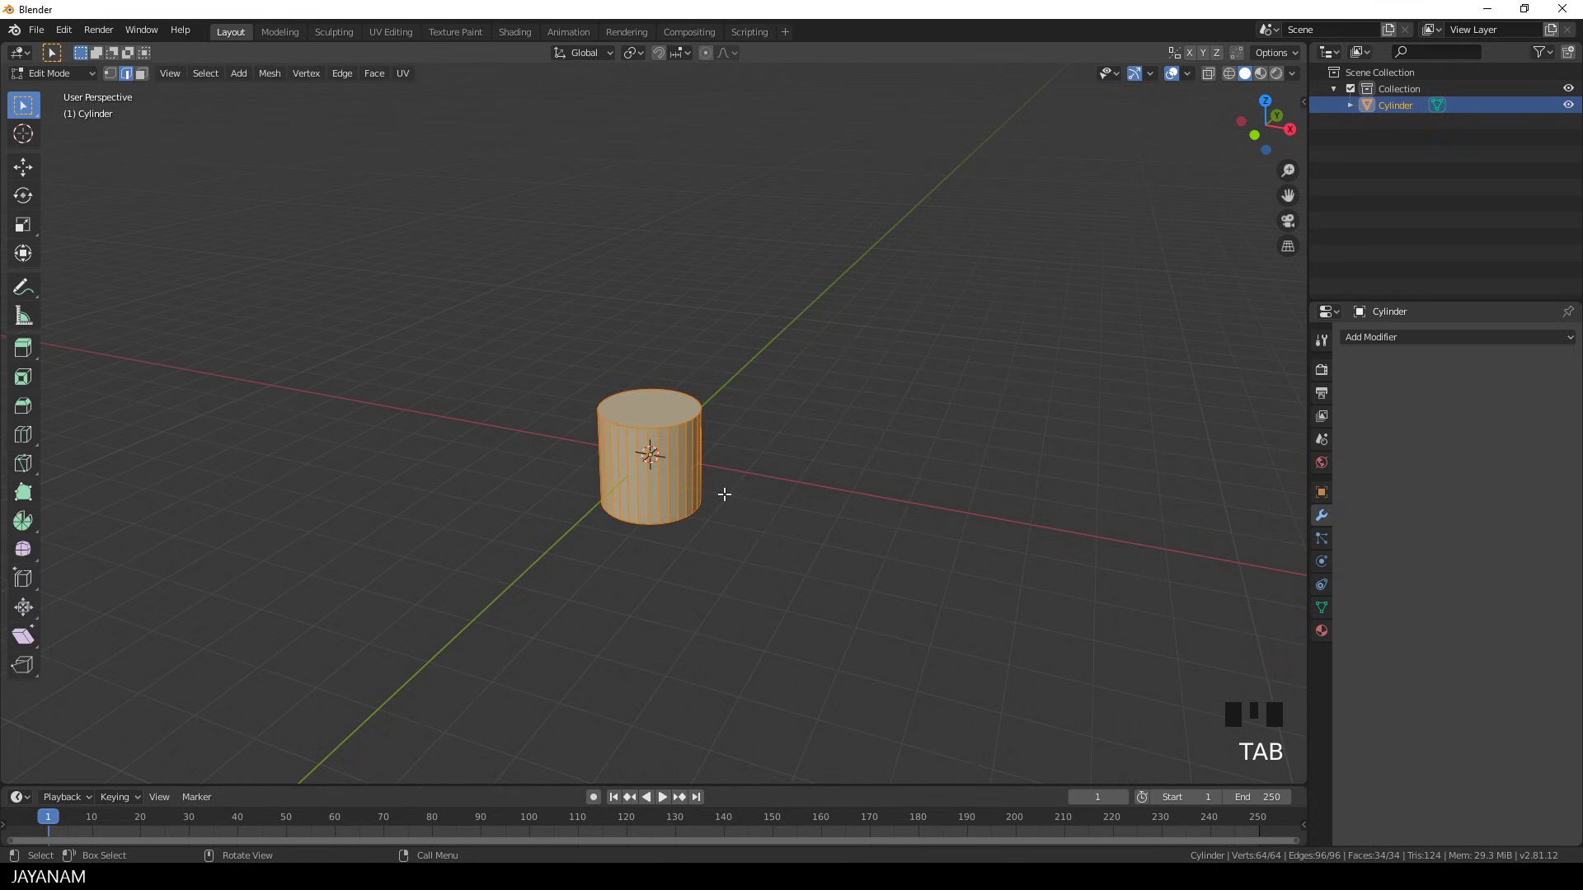
key(r)
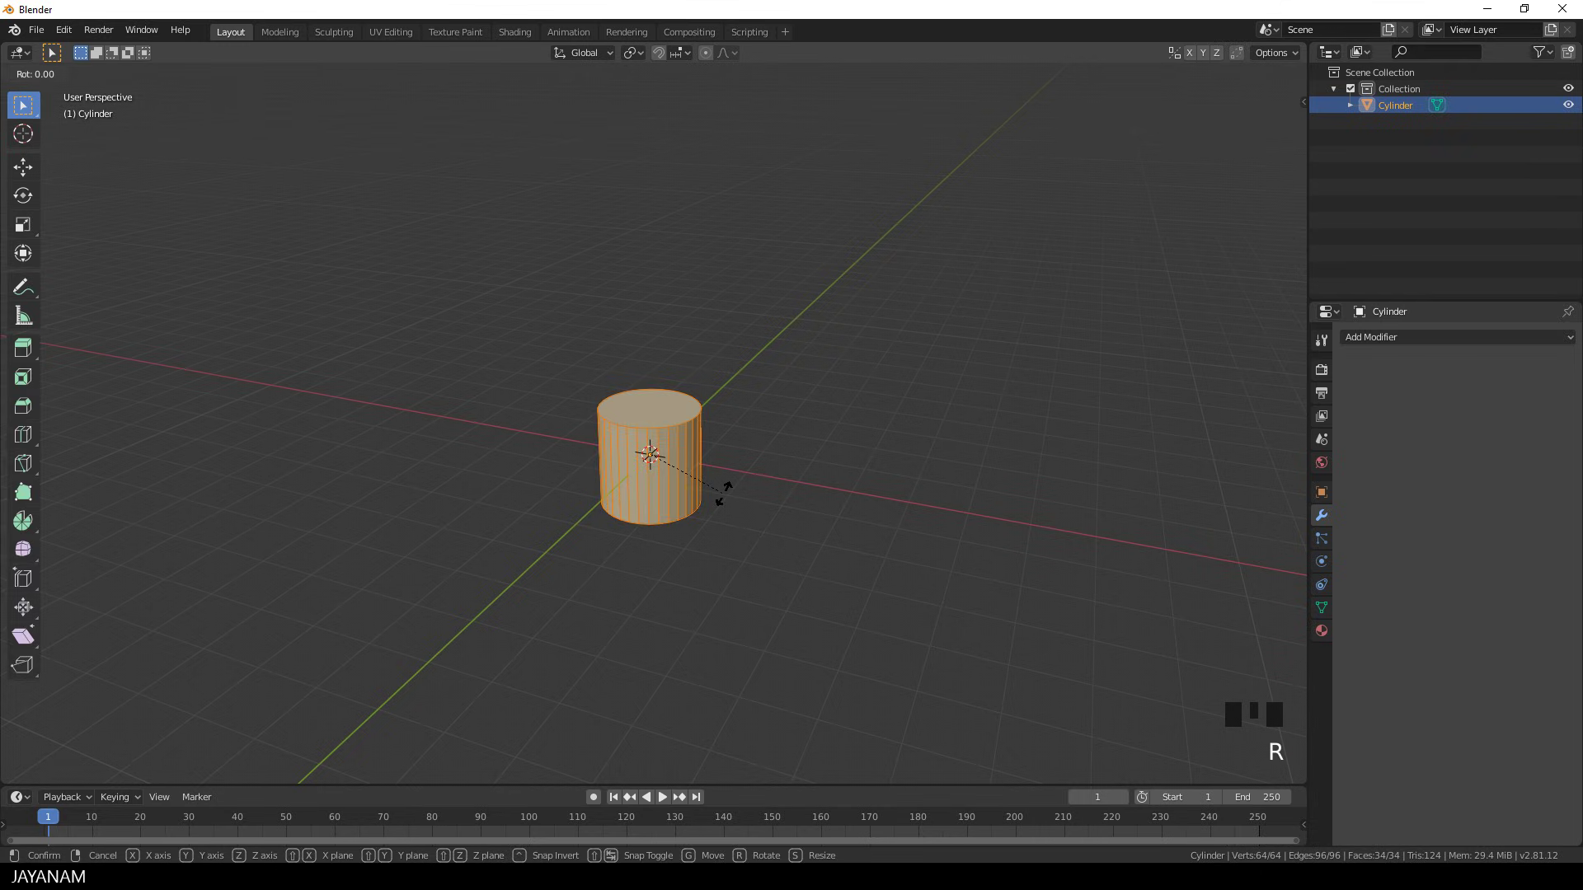
text(y)
text(90)
key(Return)
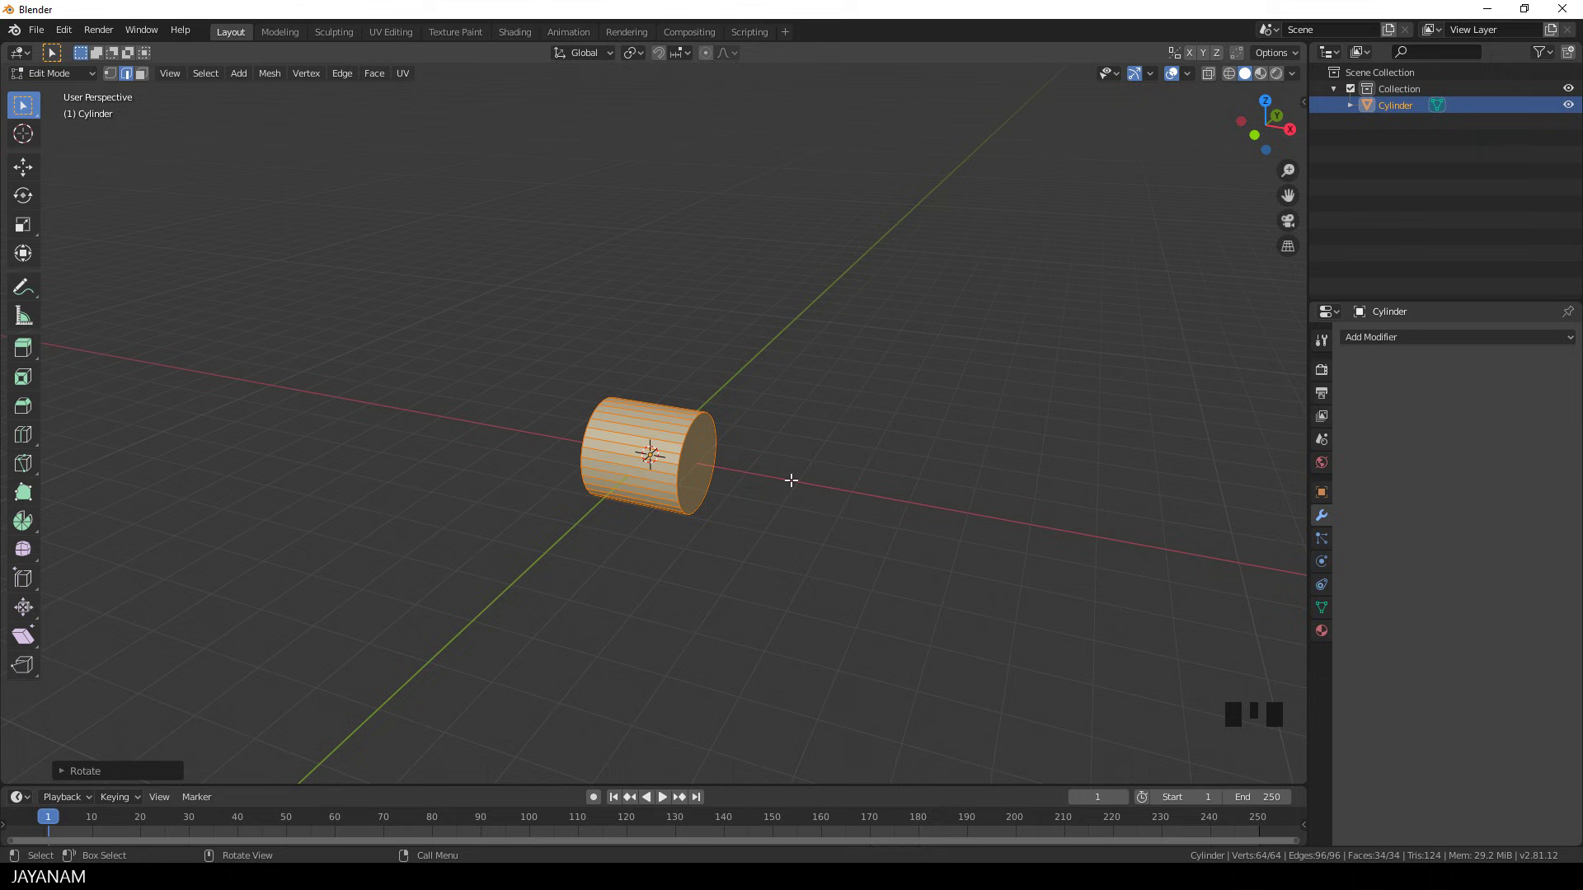
Loop-cut the cylinder through its middle and delete the left half's vertices.
key(ctrl+r)
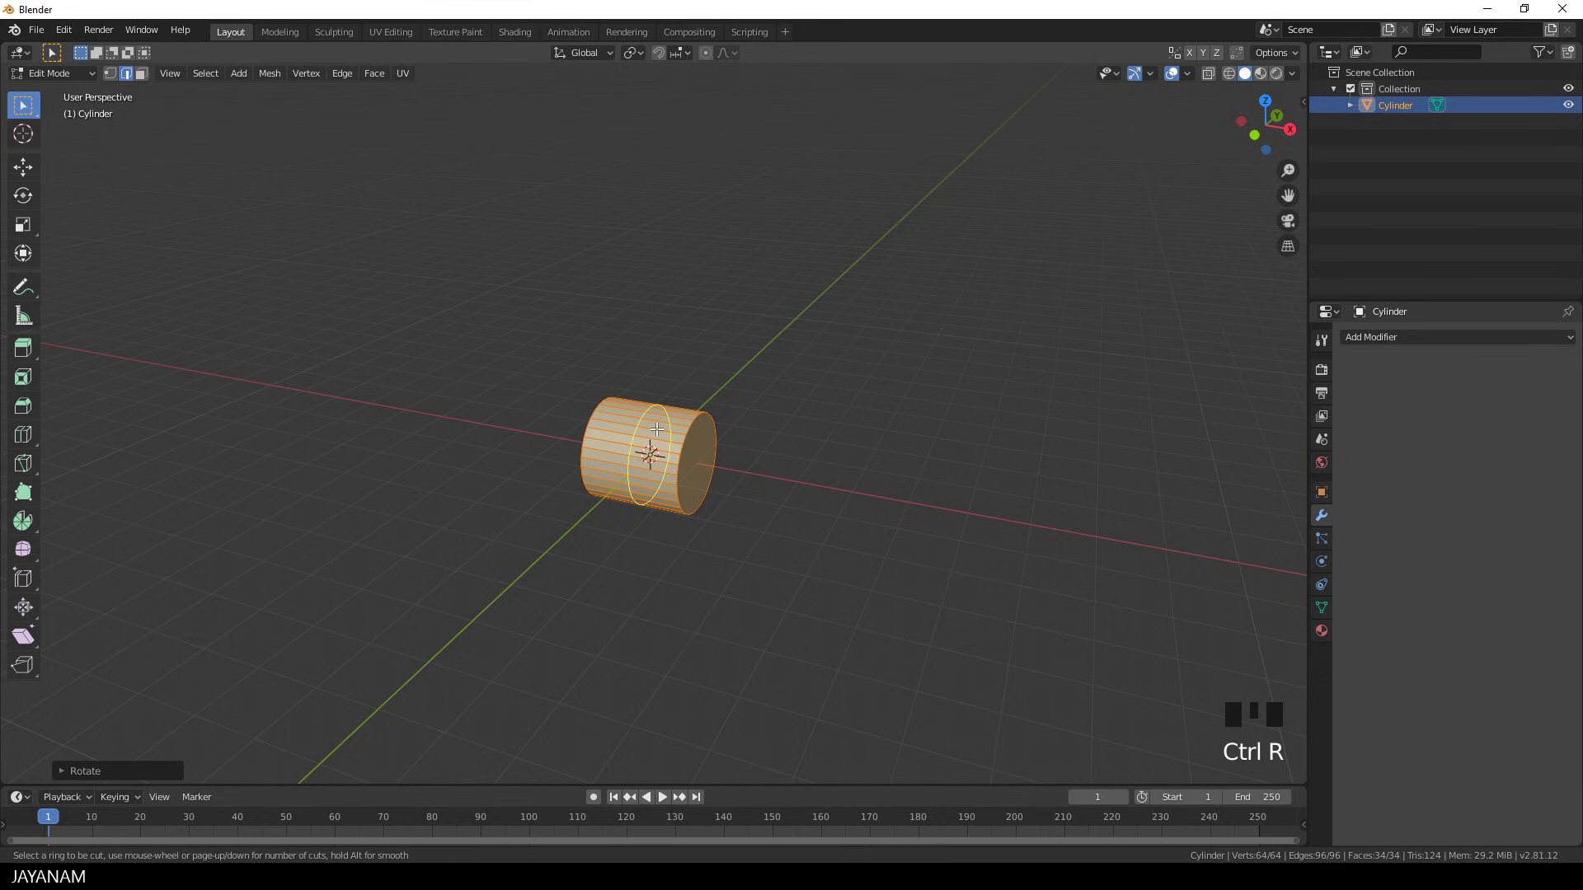
click(656, 429)
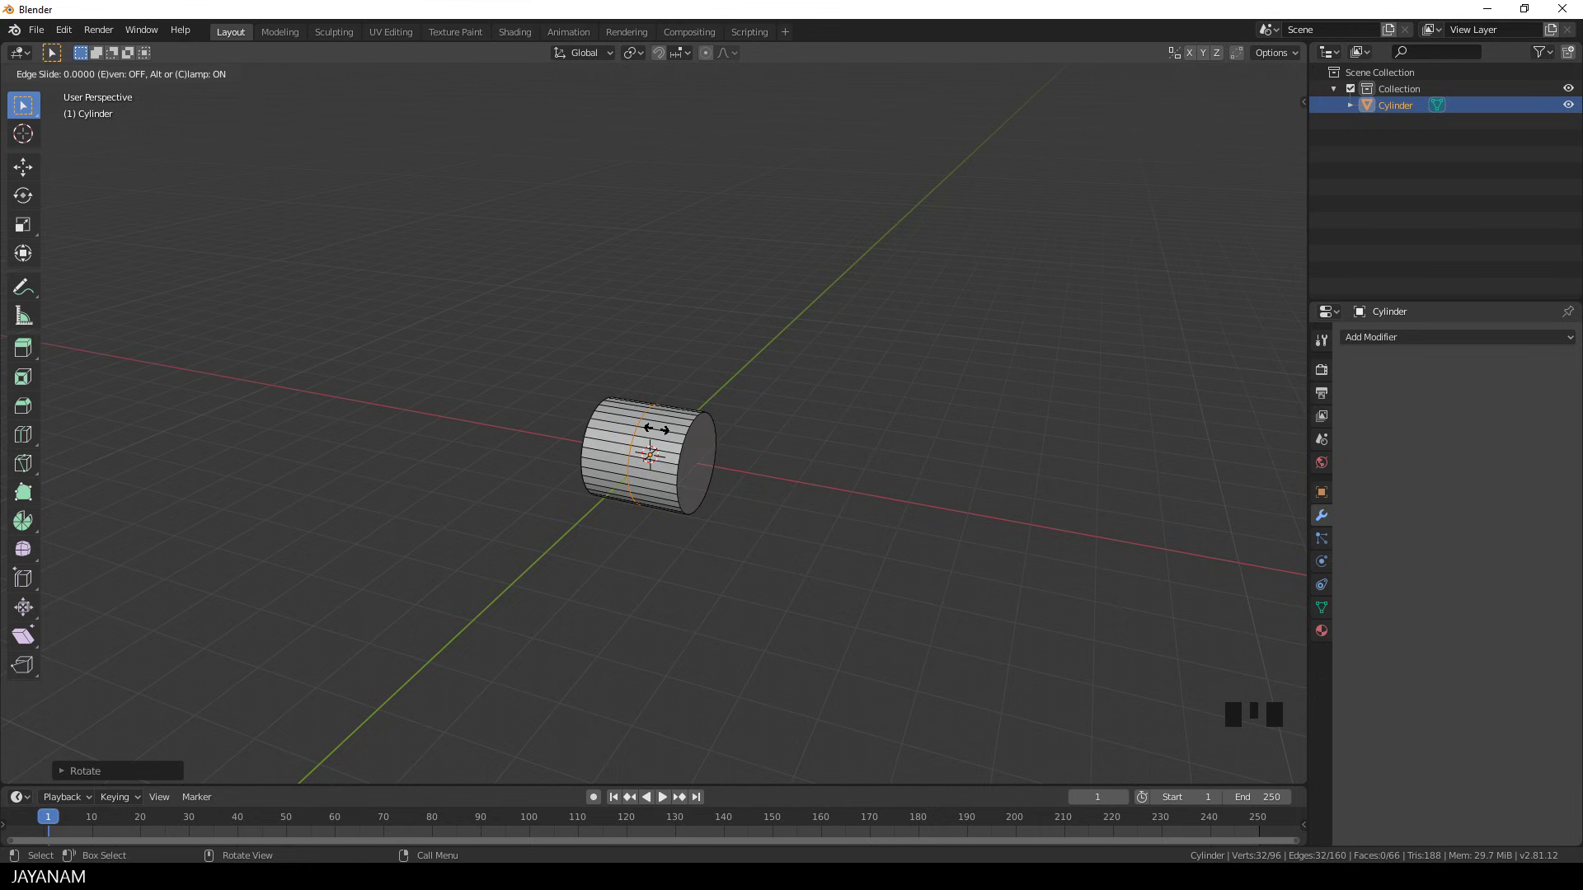
click(140, 72)
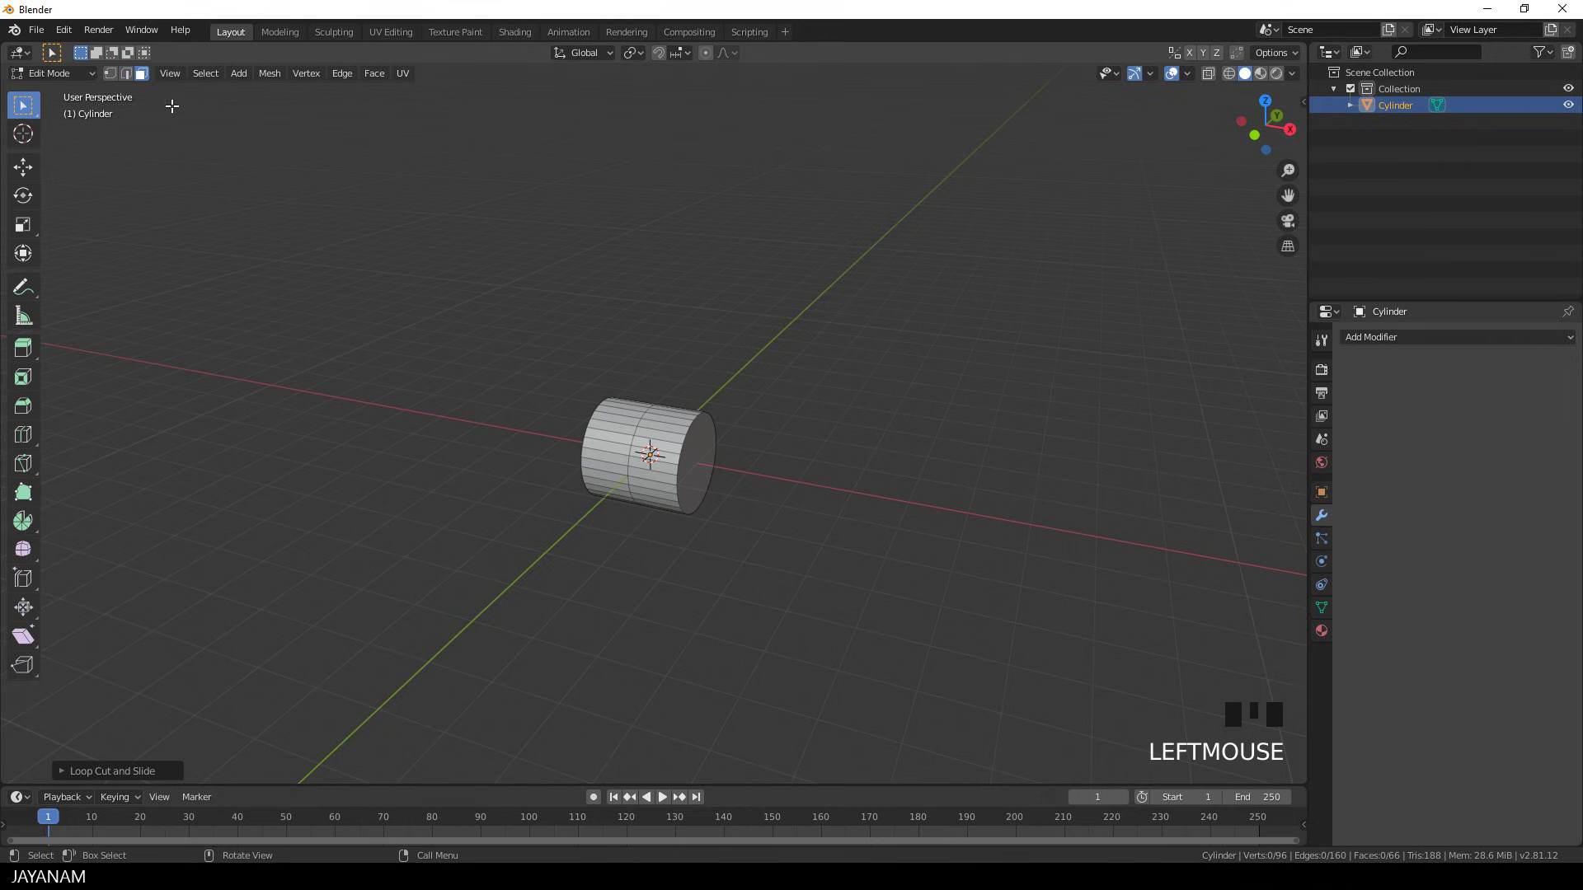
middle_drag(502, 433, 620, 427)
click(629, 461)
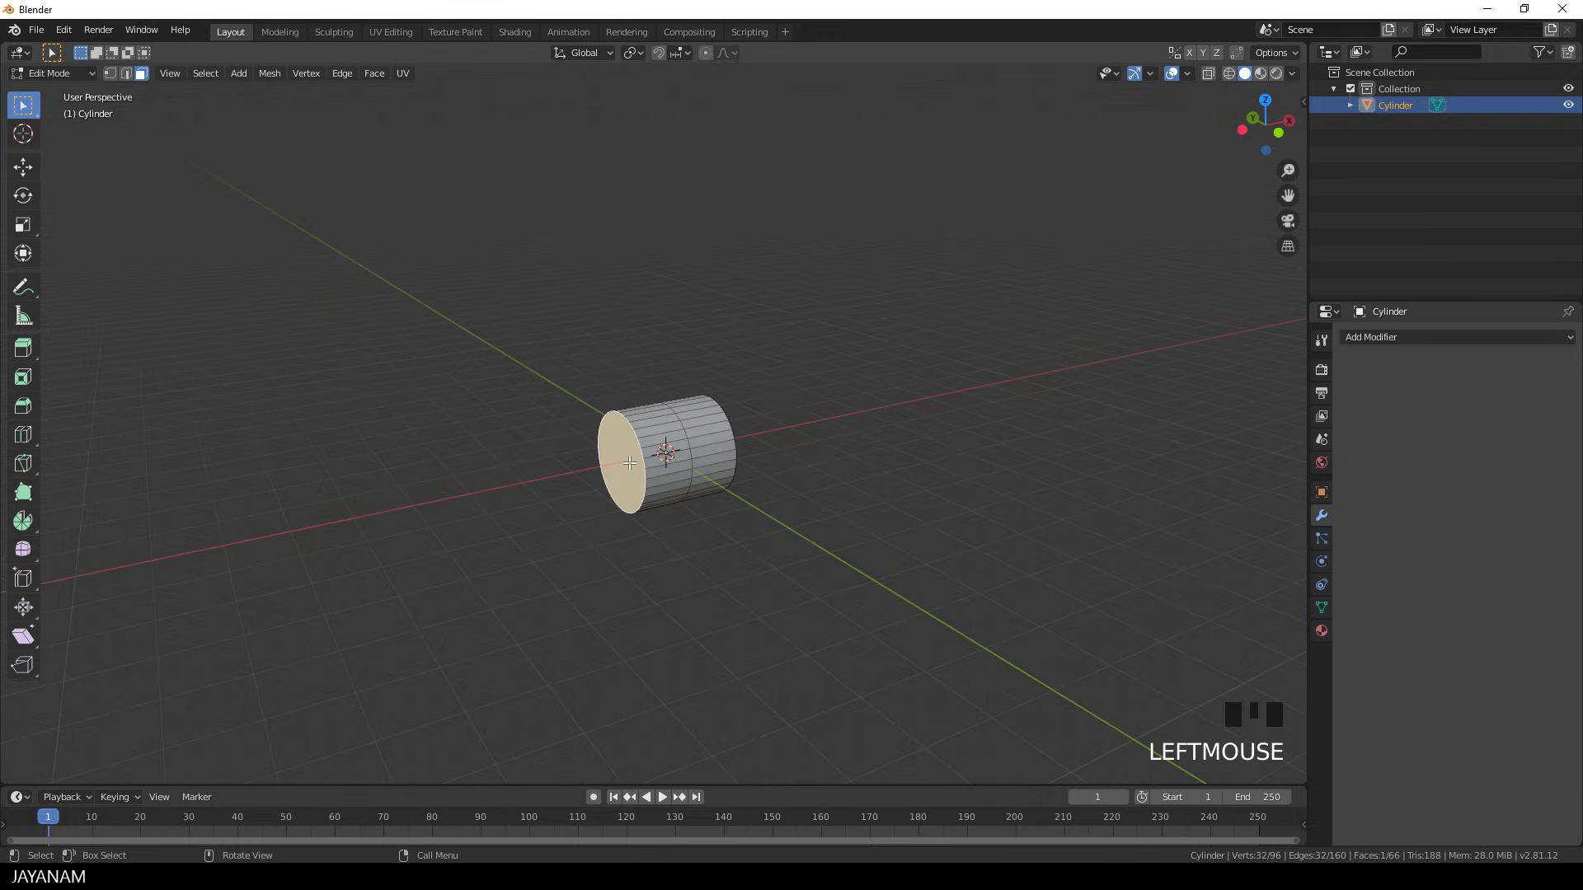
key(Delete)
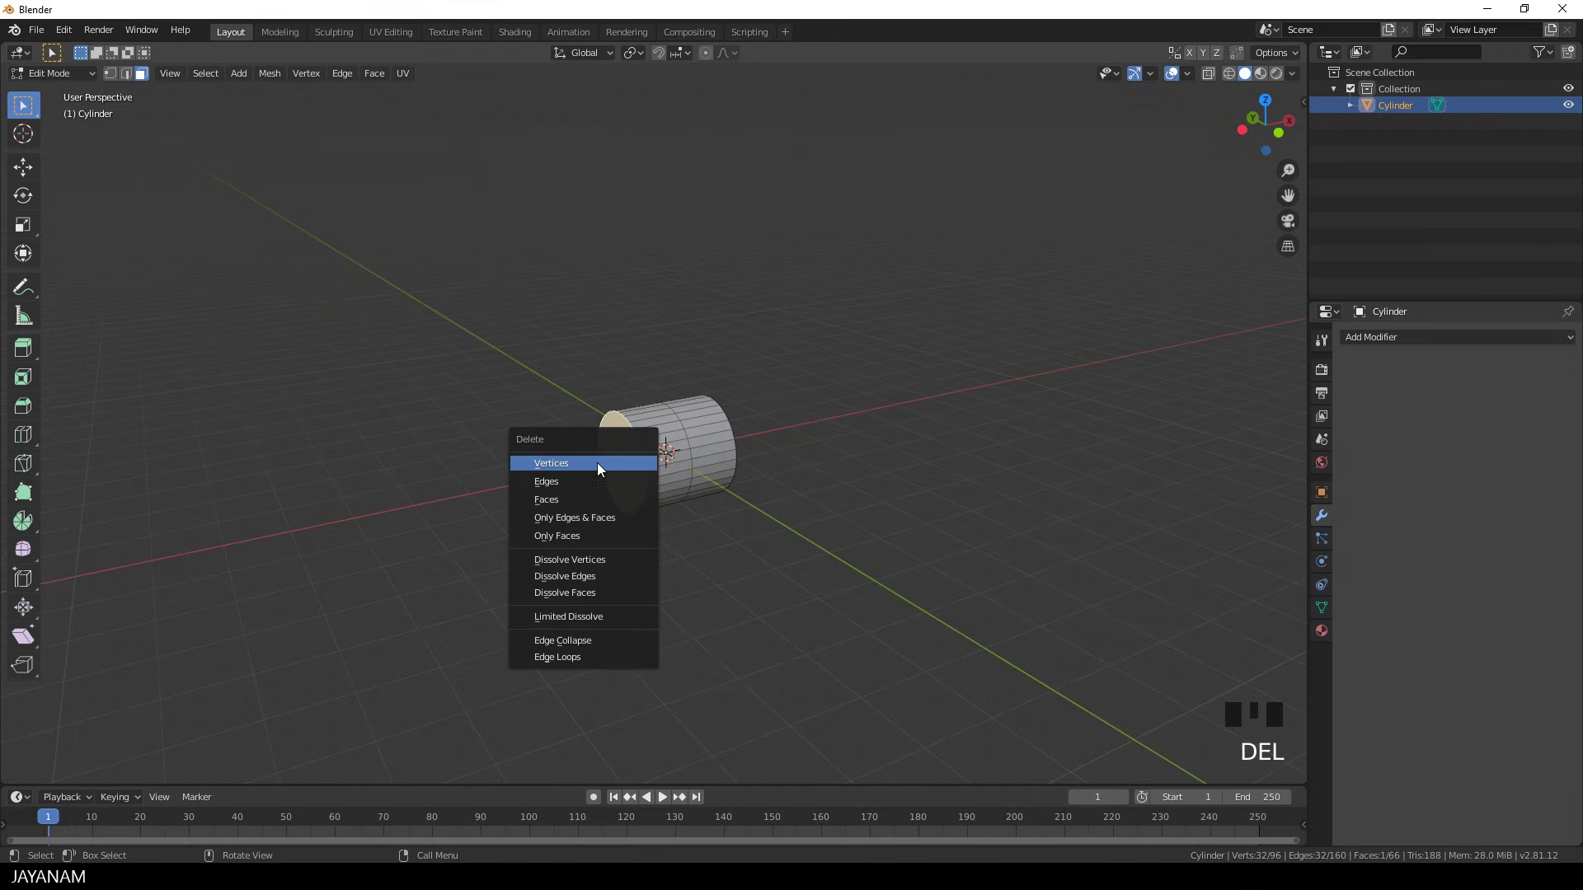
click(569, 463)
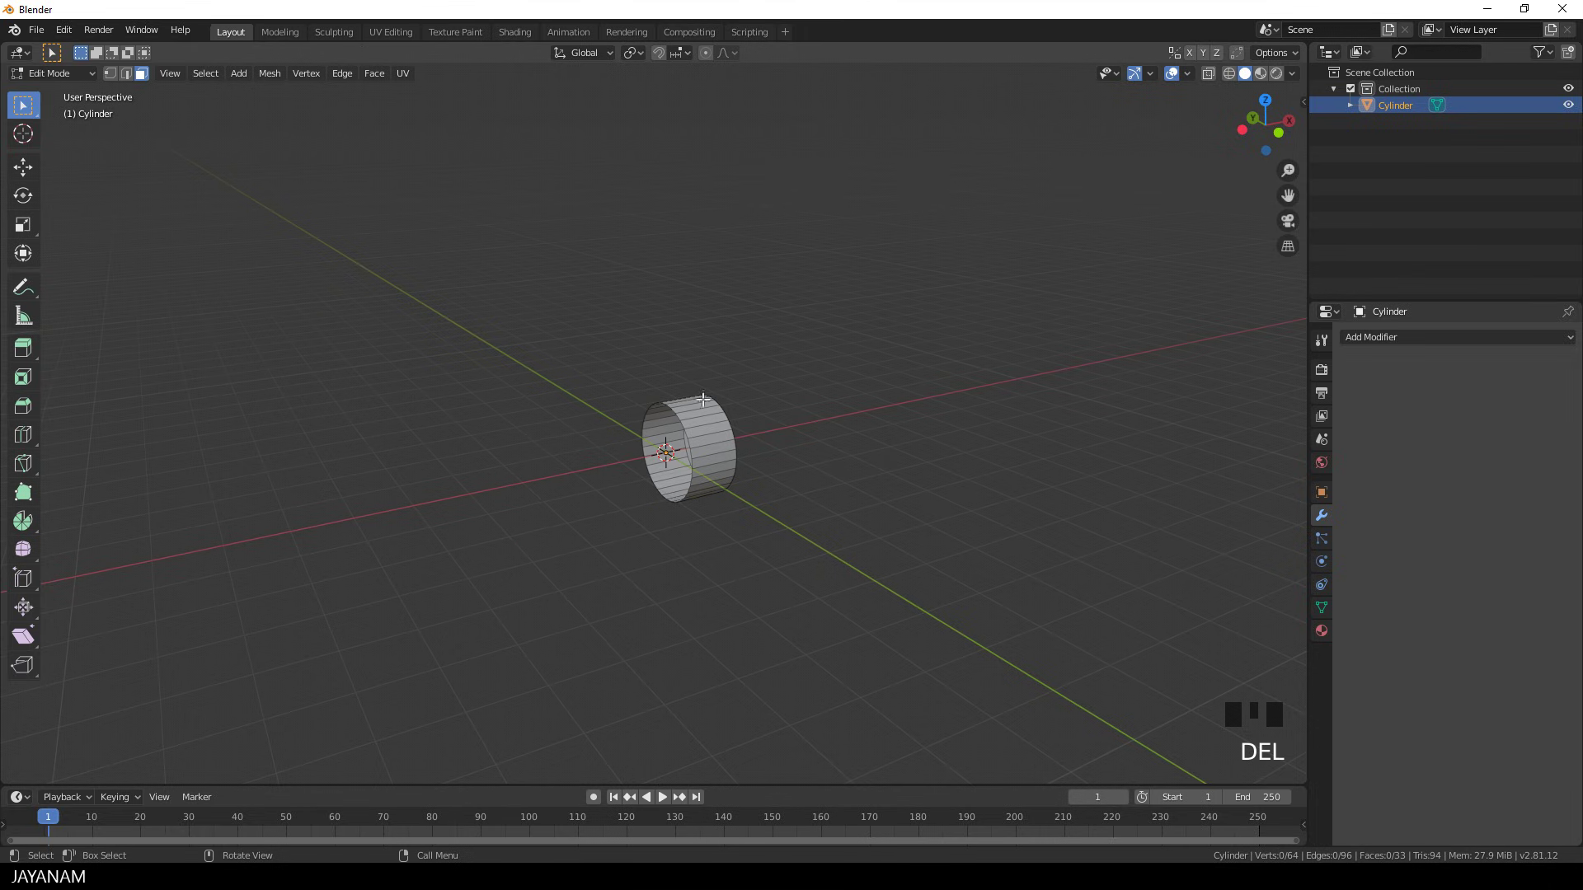
middle_drag(777, 492, 632, 508)
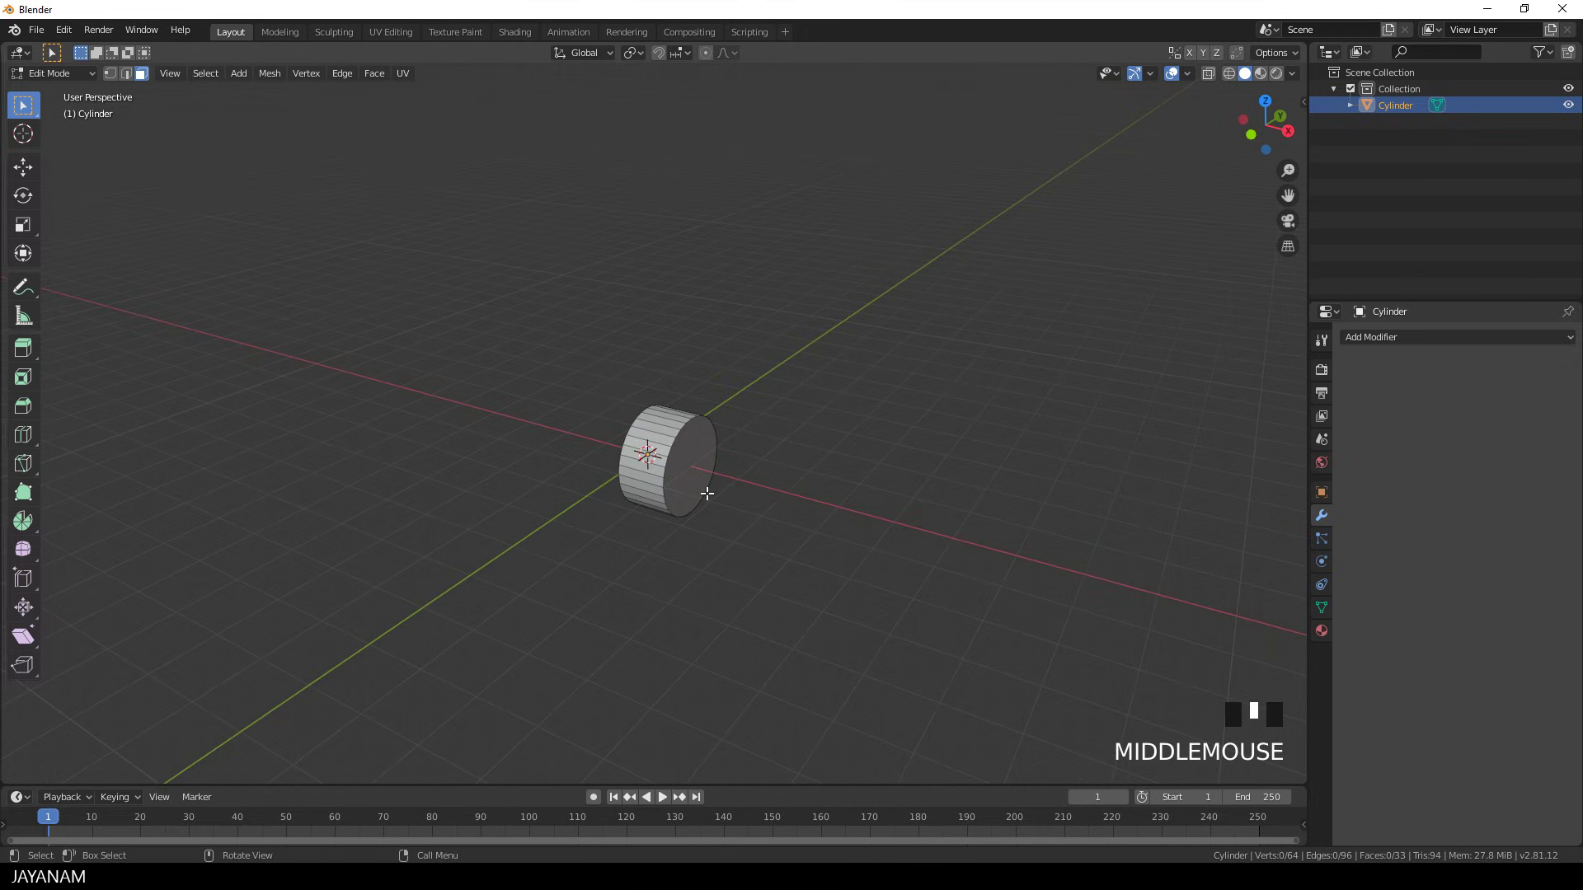
Slide the half-cylinder's closed end cap outward along X, then return to Object Mode.
click(691, 462)
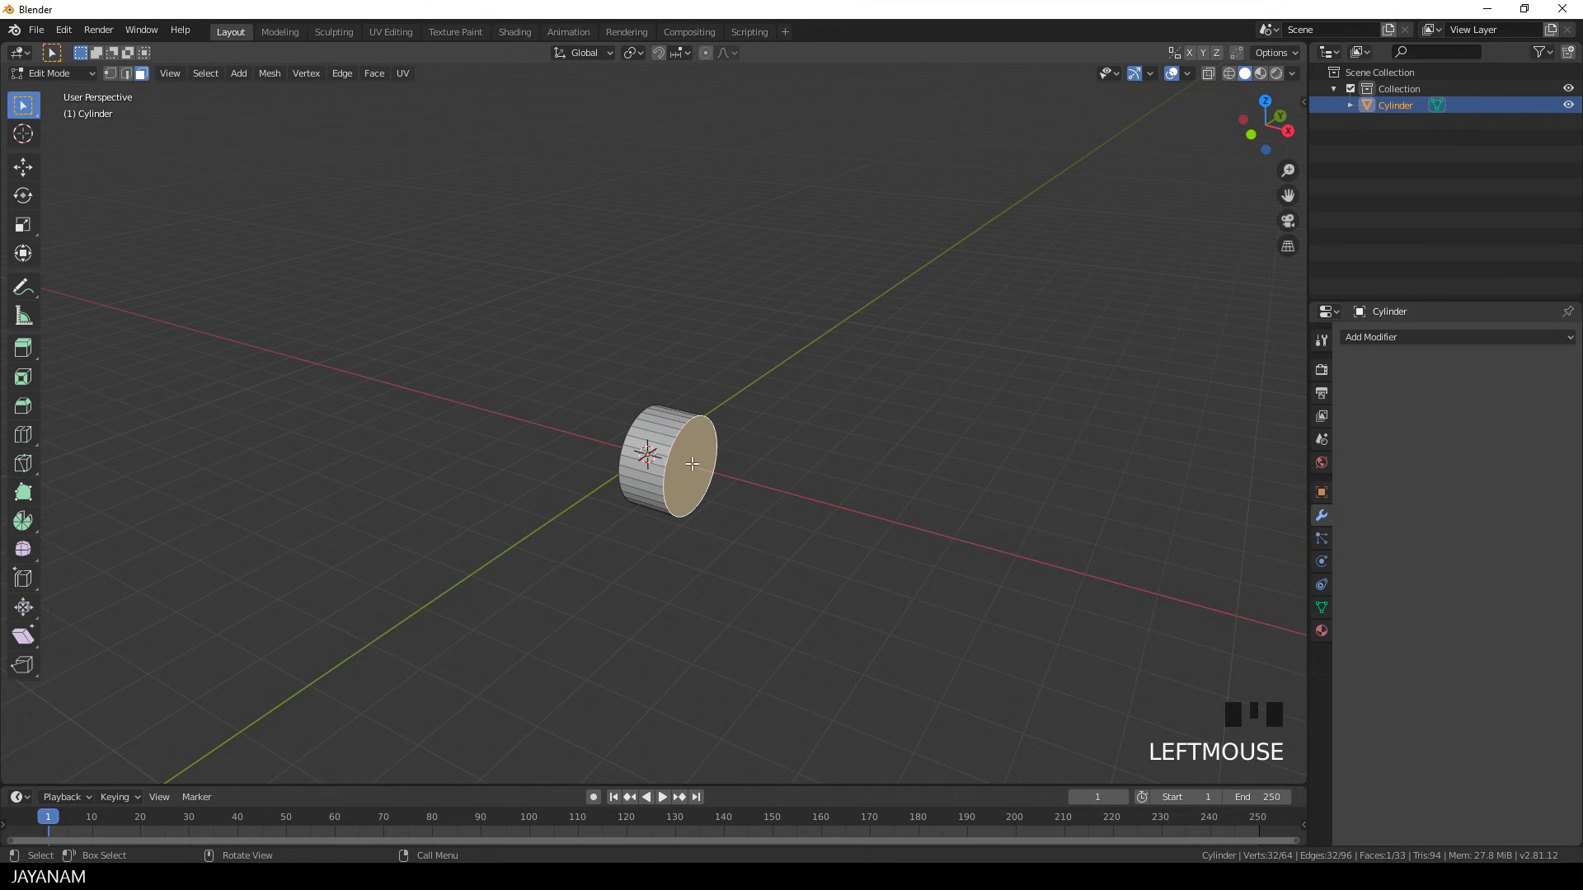
click(23, 168)
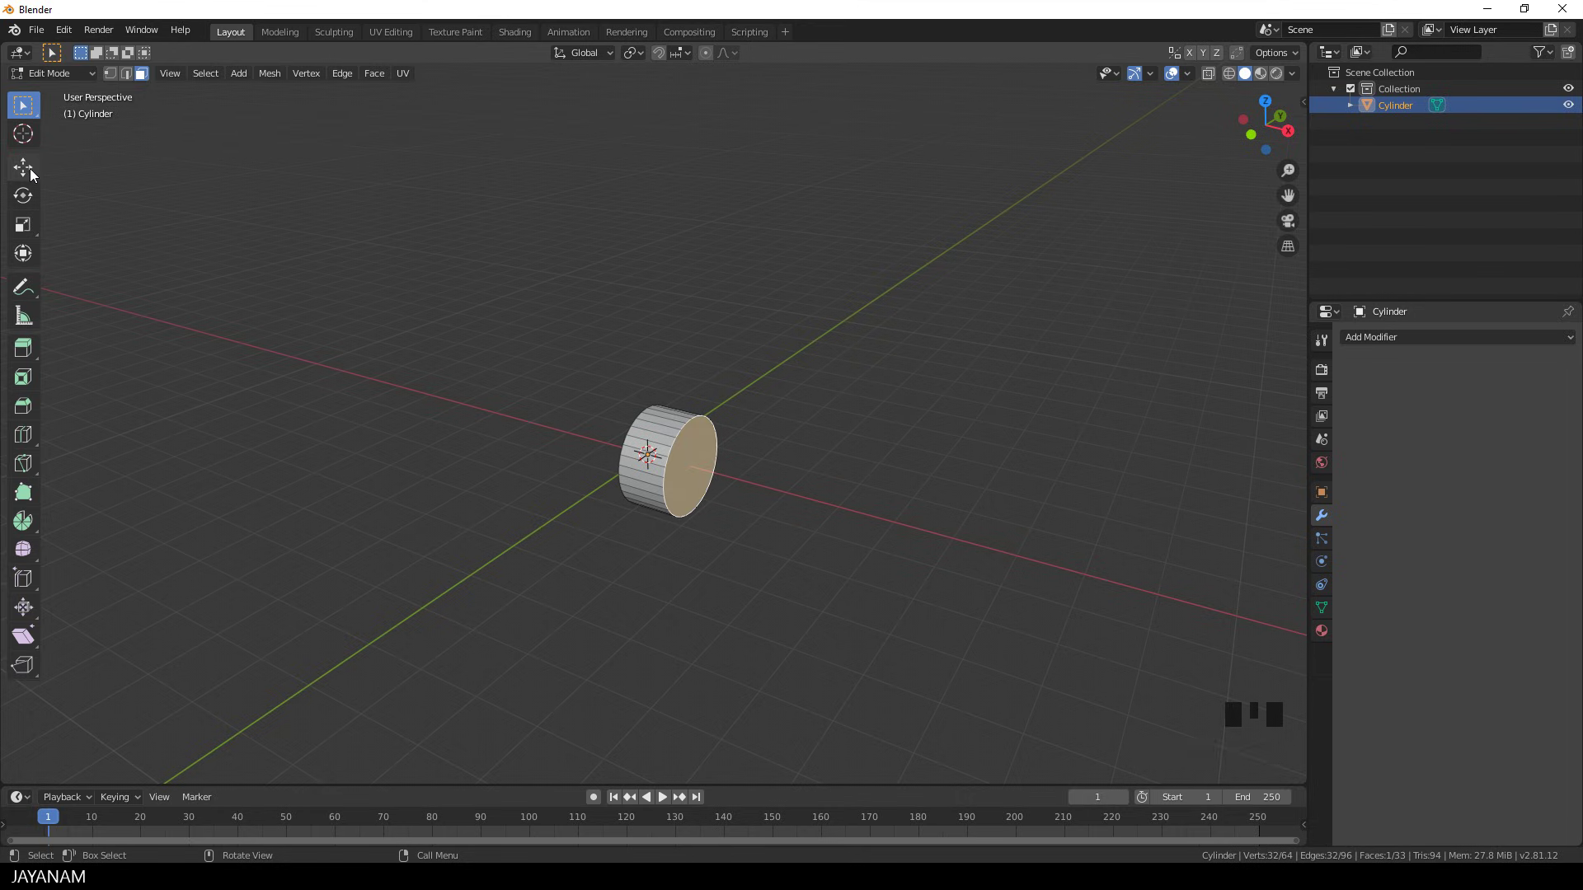
drag(747, 473, 793, 498)
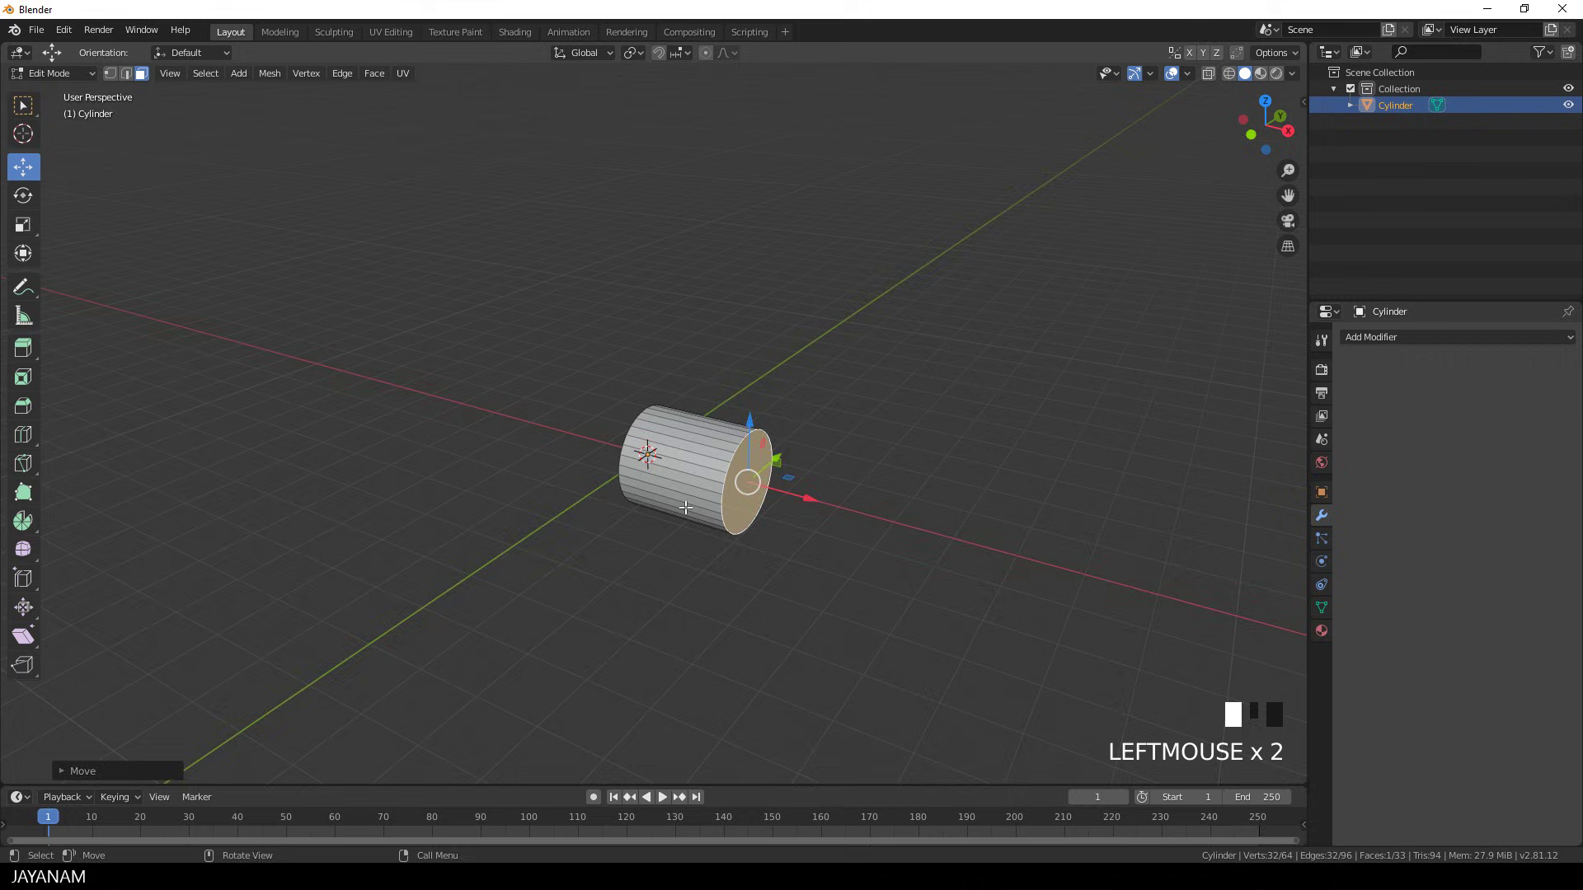
mouse_move(686, 507)
middle_down()
mouse_move(751, 503)
mouse_move(766, 520)
mouse_move(671, 457)
middle_up()
key(Tab)
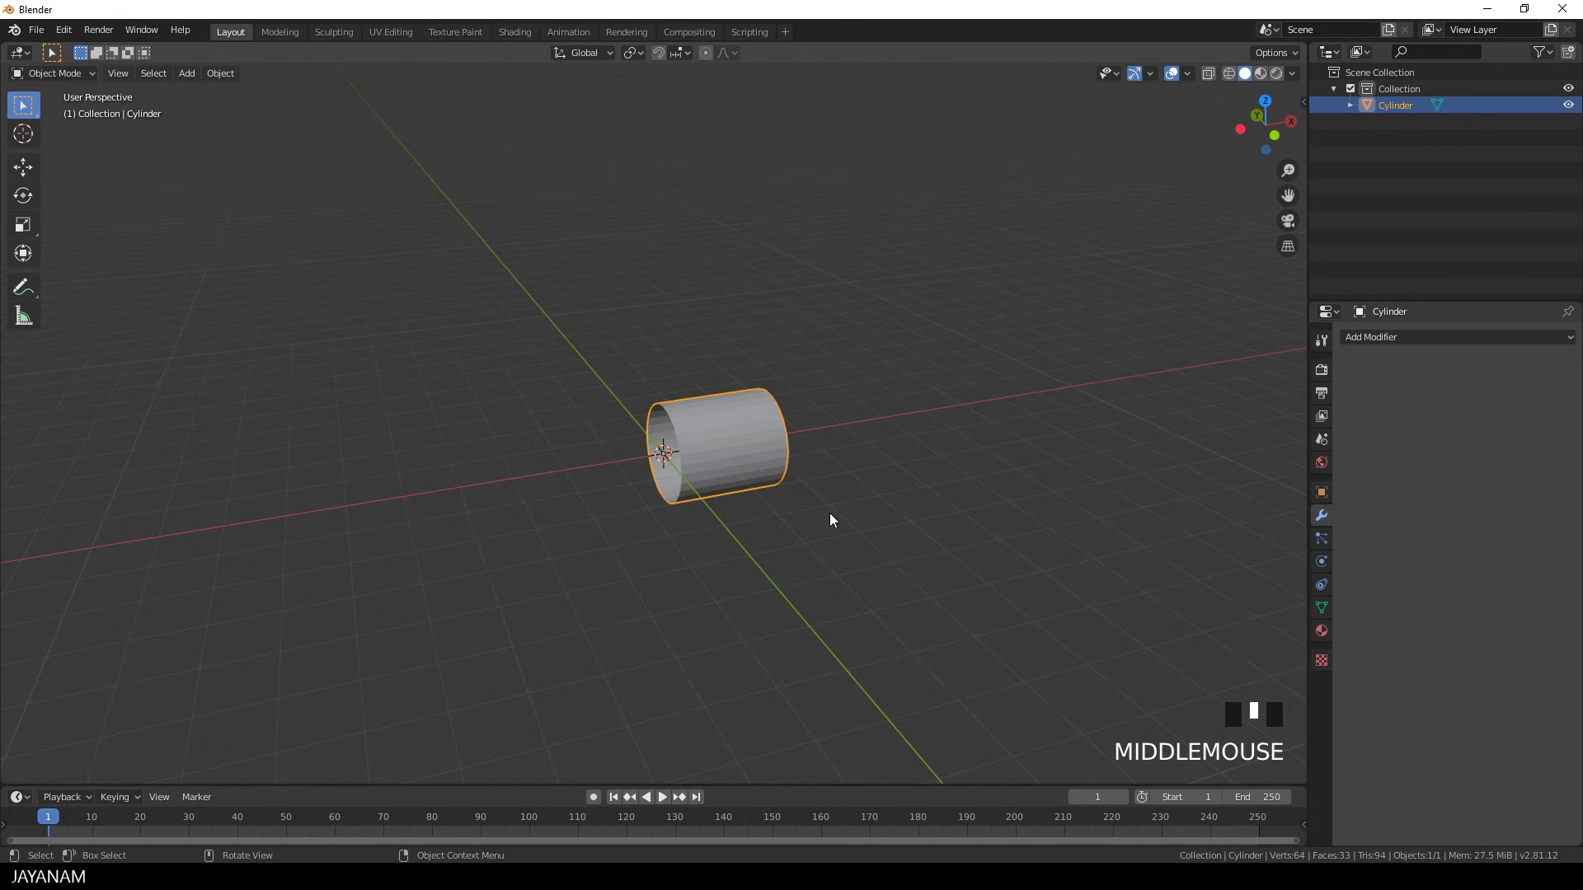
Add a Mirror modifier to the half-cylinder.
click(1322, 517)
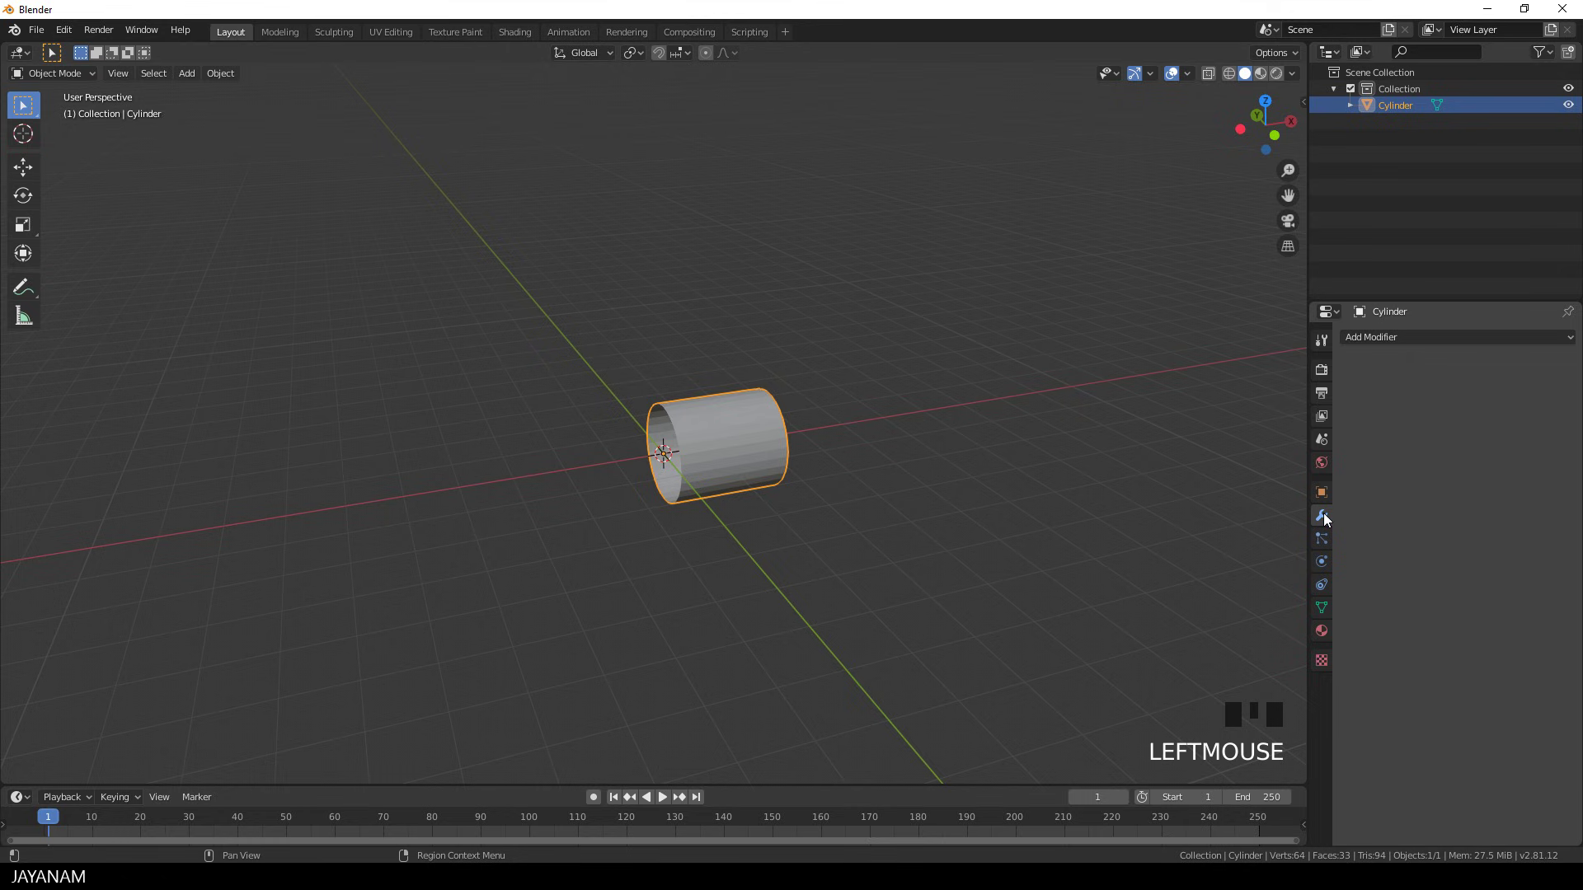
click(1388, 338)
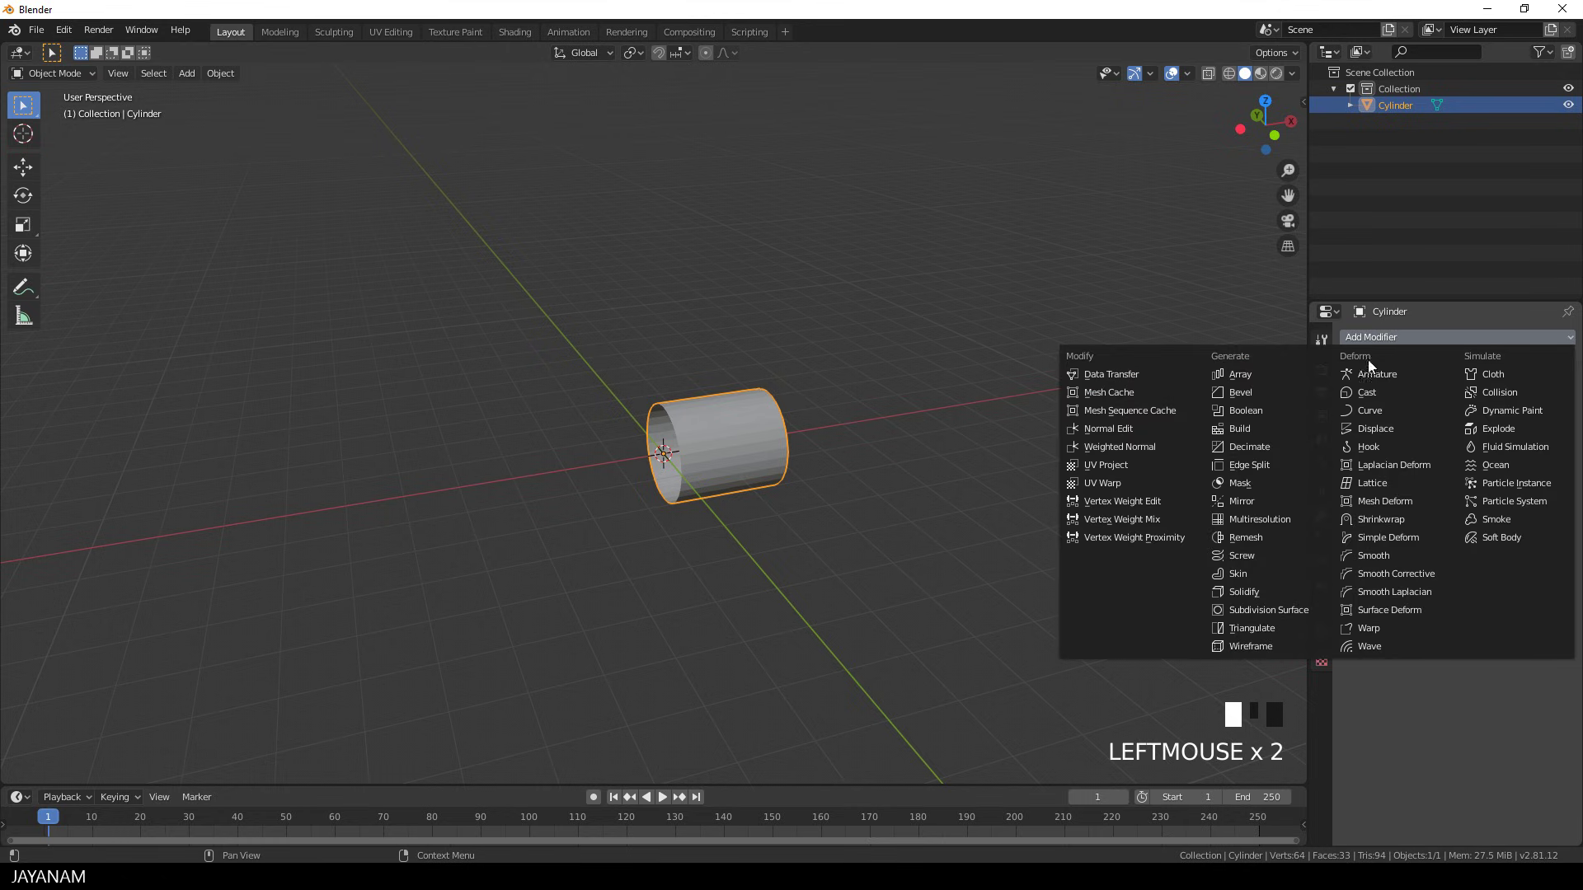
click(1241, 500)
middle_drag(981, 494, 738, 498)
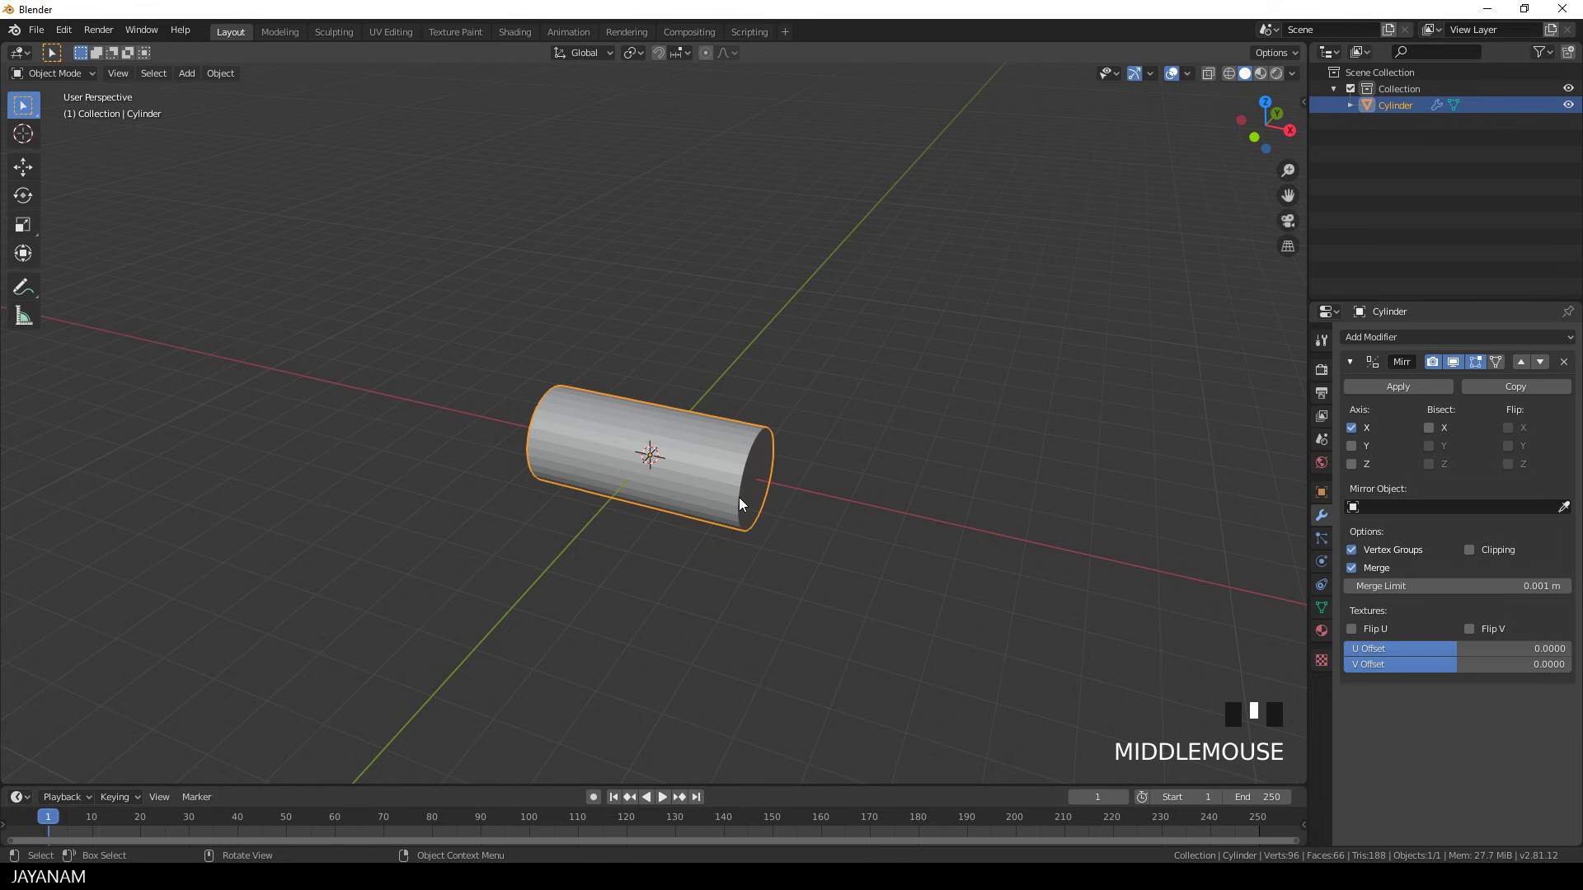
Scale the end face up into a flare, and pinch a new middle edge loop narrower.
key(Tab)
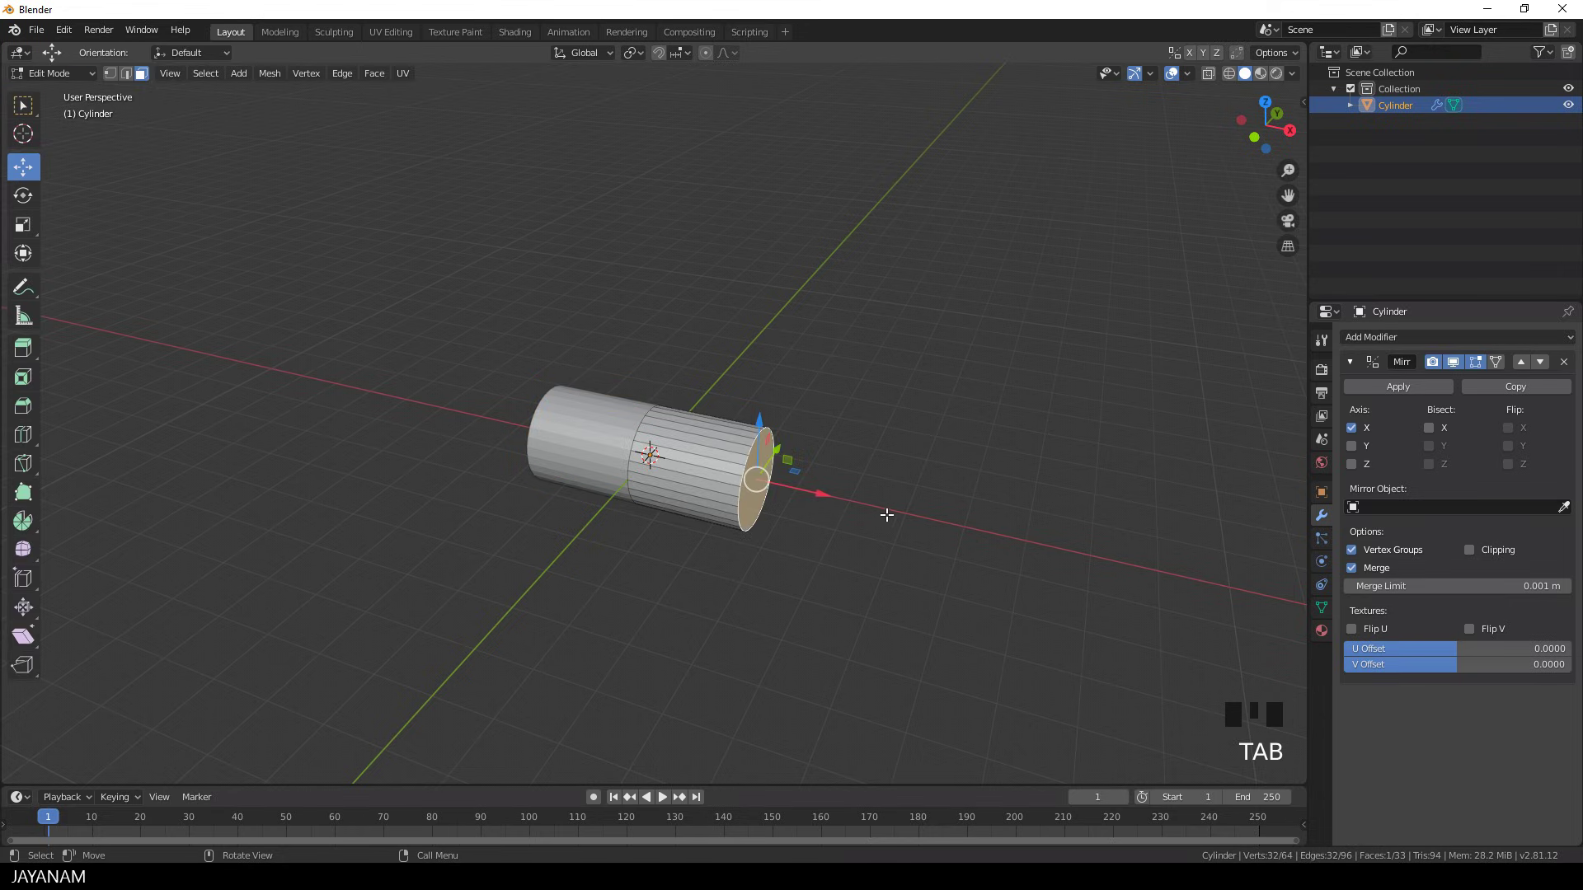
key(s)
click(767, 471)
middle_drag(766, 471, 742, 458)
key(ctrl+r)
click(716, 406)
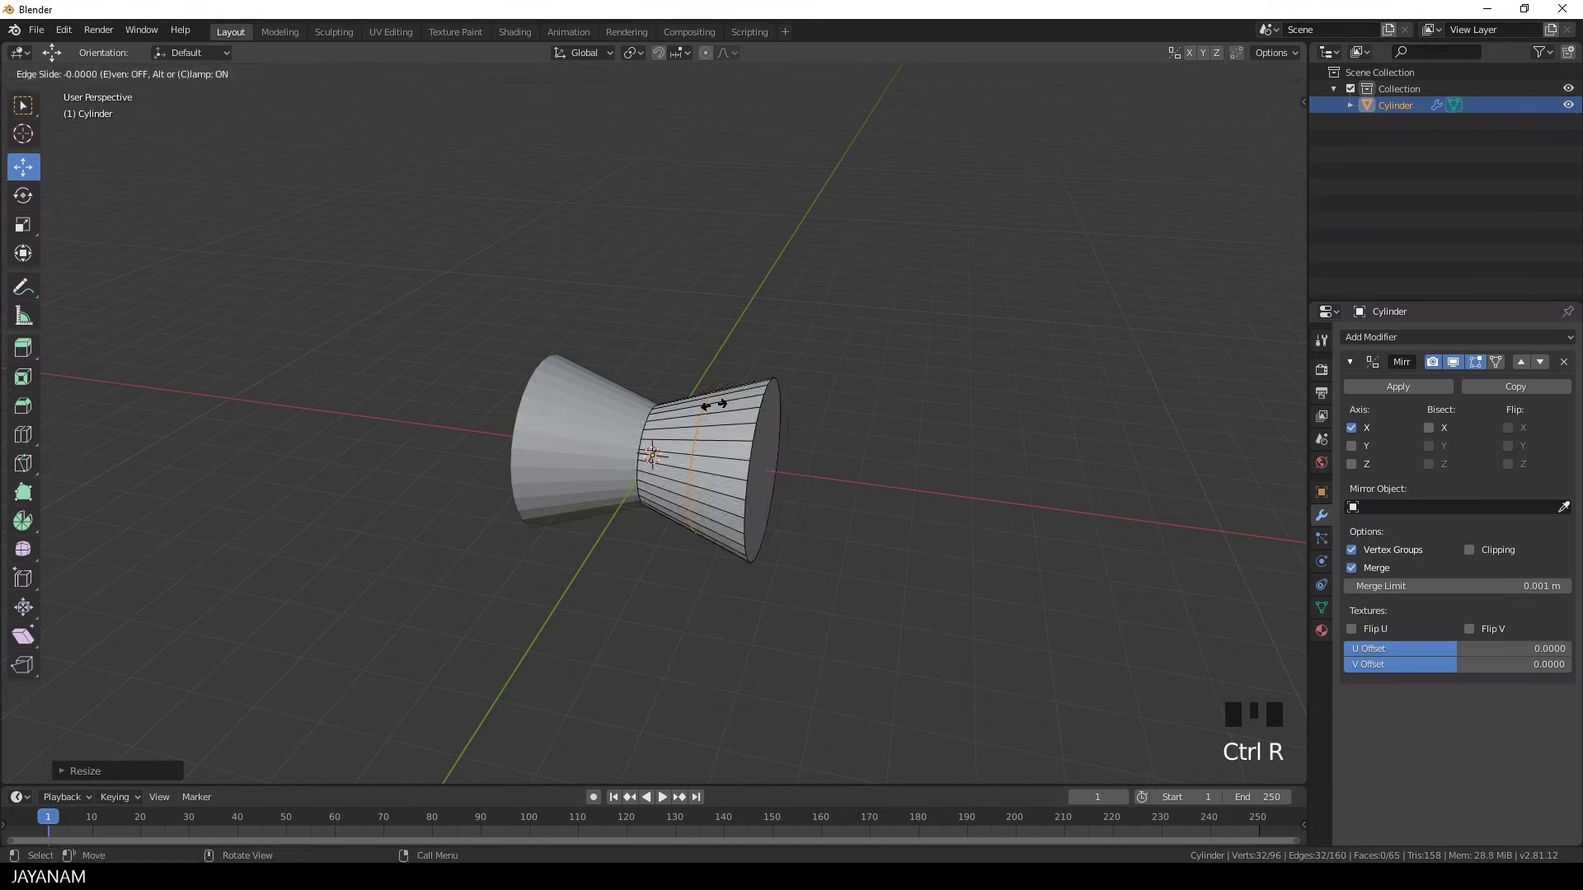
key(s)
click(780, 460)
Bevel the middle edge loop into a rounded band and bevel the flared end rim.
key(ctrl+b)
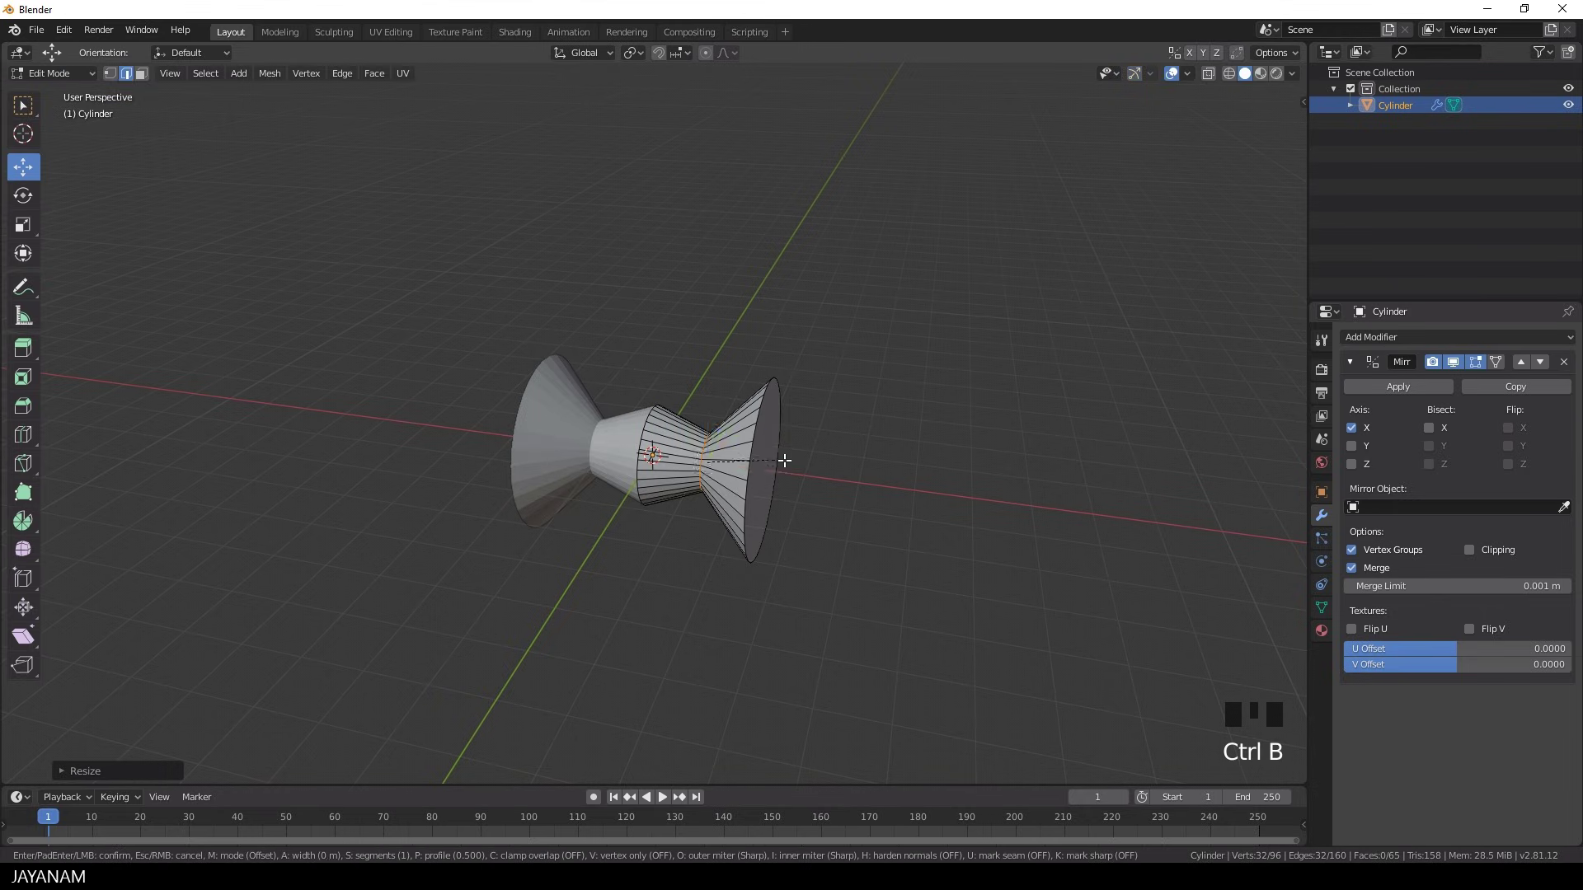
drag(781, 460, 811, 468)
click(810, 469)
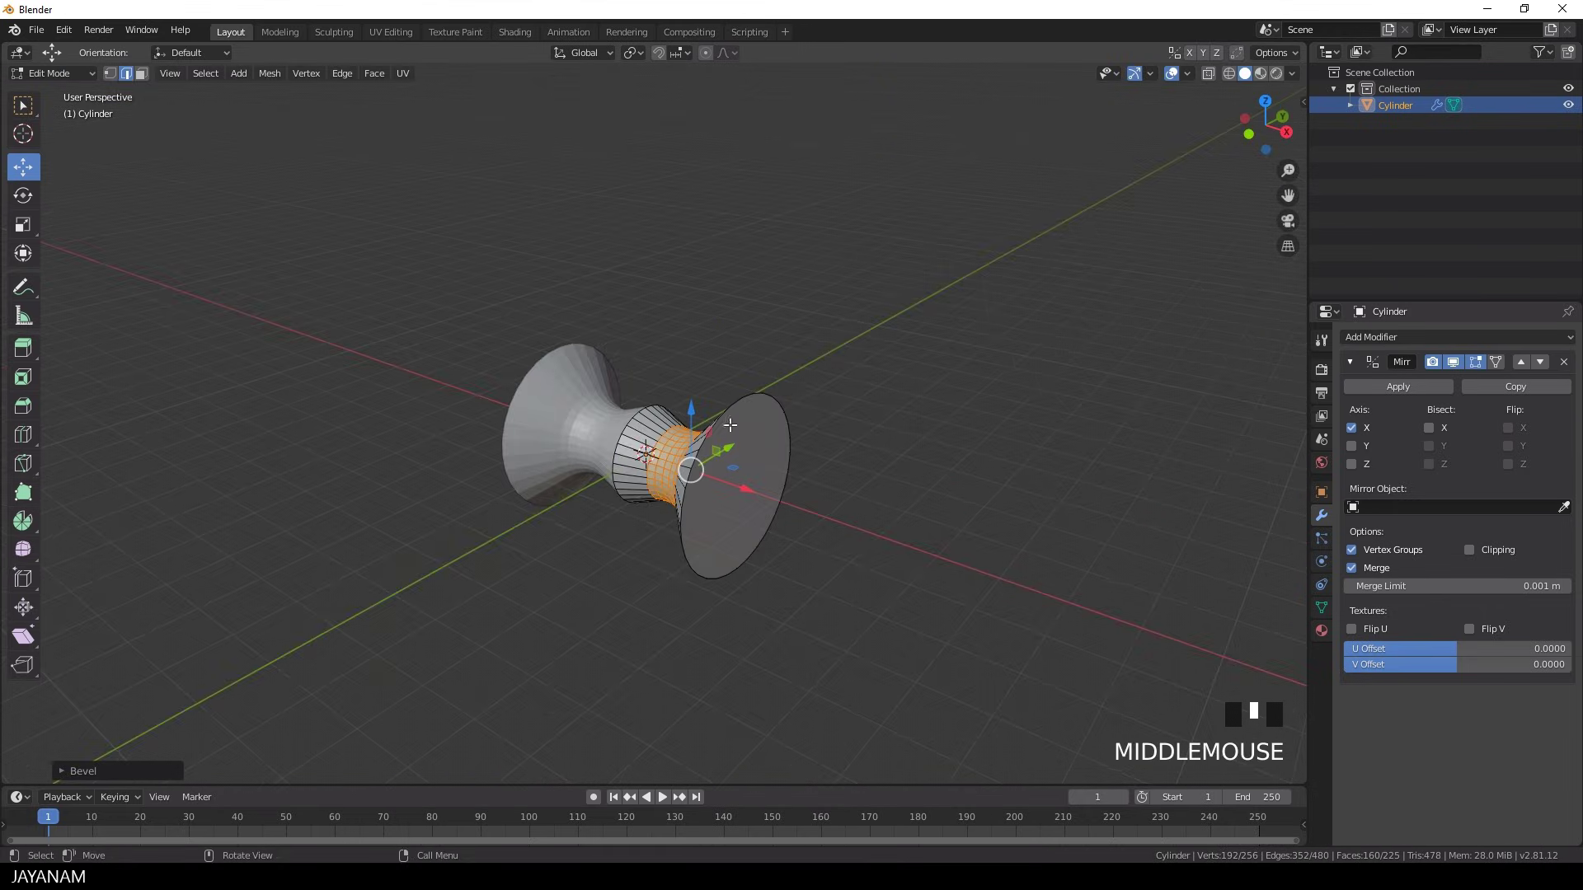
middle_drag(742, 458, 768, 432)
click(742, 448)
alt+click(746, 446)
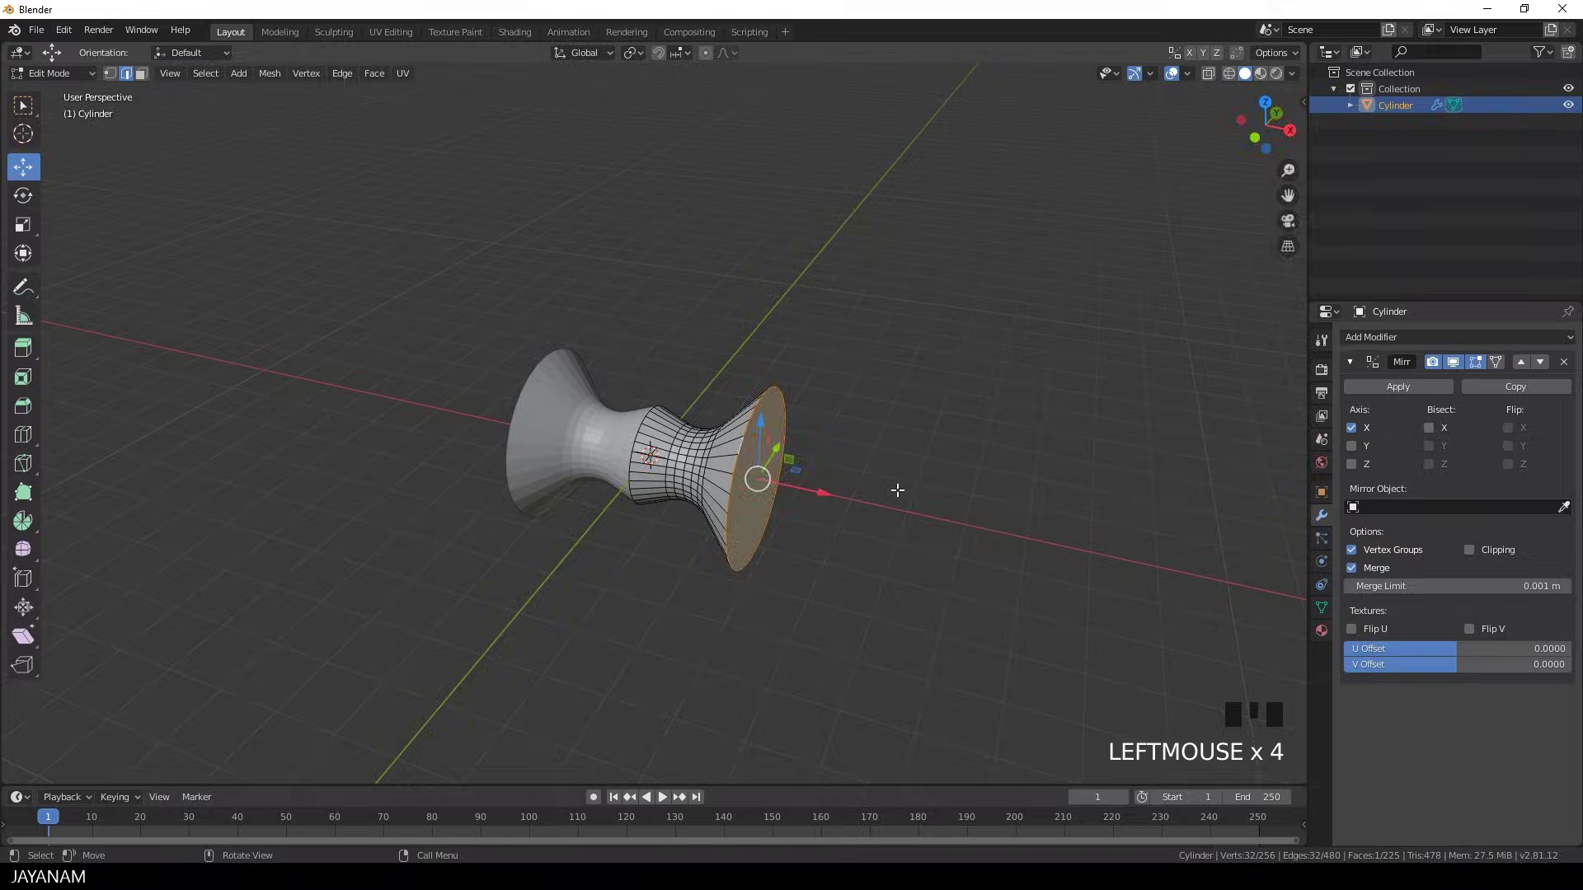
key(ctrl+b)
drag(755, 458, 773, 470)
click(773, 469)
middle_drag(791, 471, 850, 479)
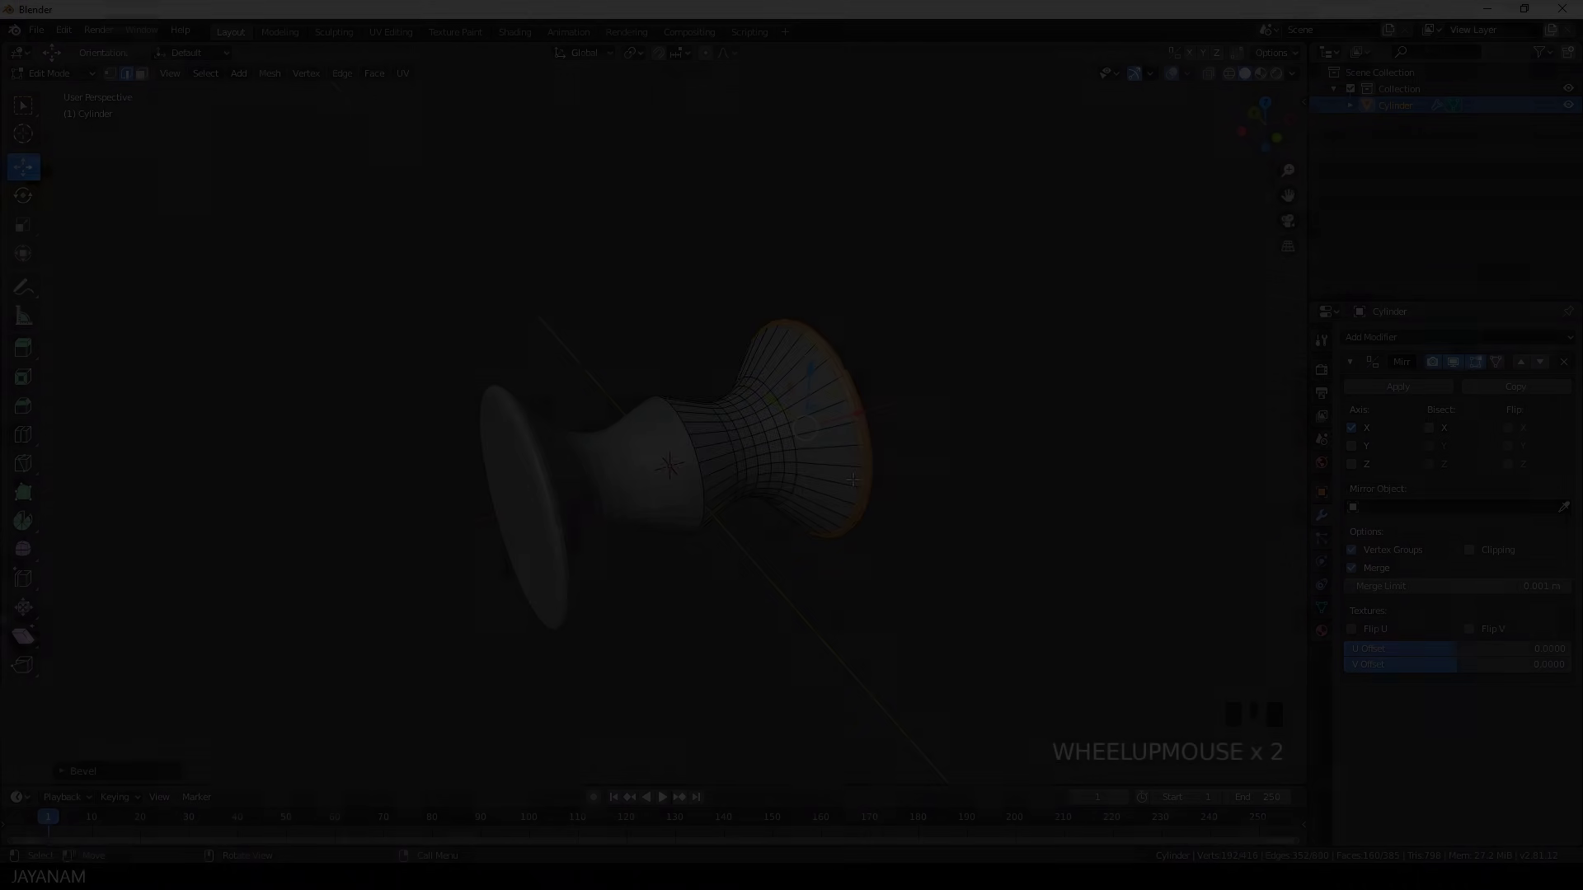